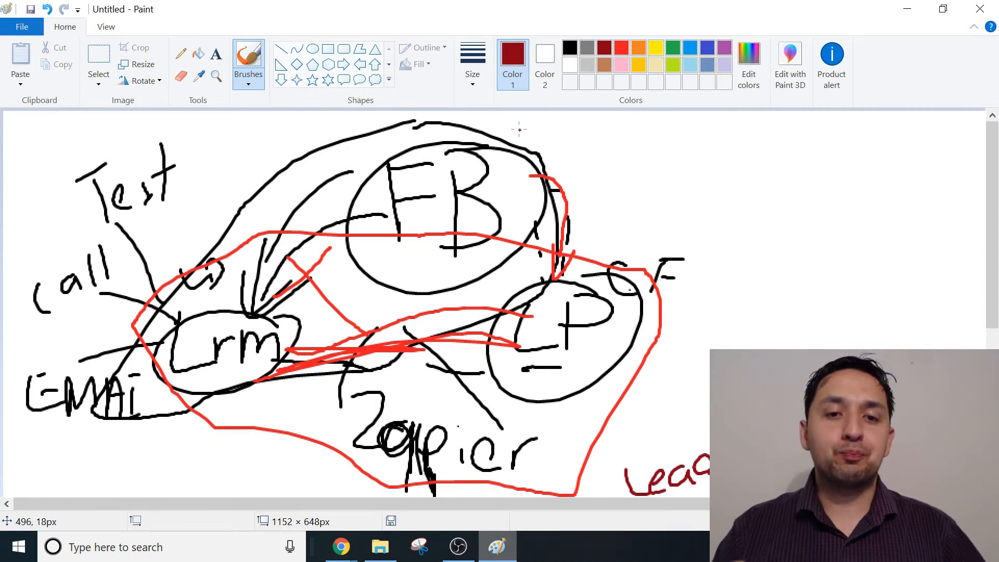
Draw a dark red loop around the FB and LP circles in the upper diagram
mouse_move(519, 130)
left_mouse_down()
mouse_move(458, 108)
mouse_move(330, 136)
mouse_move(360, 276)
mouse_move(524, 400)
mouse_move(634, 363)
mouse_move(636, 265)
mouse_move(525, 121)
mouse_move(513, 130)
left_mouse_up()
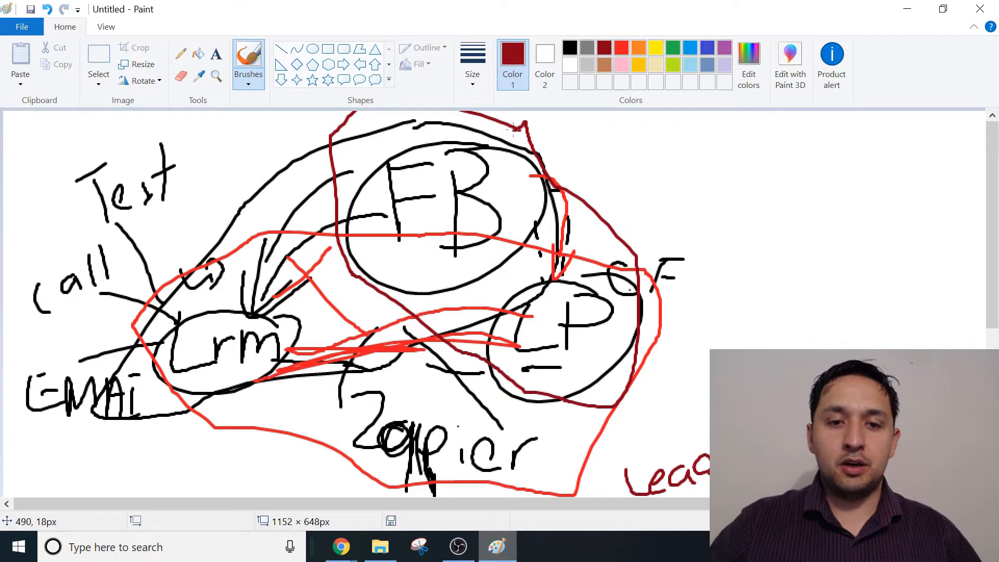
Draw a green circled "FB" in the empty area below the first diagram, with a dashed line descending diagonally from it
left_click_drag(993, 209, 996, 292)
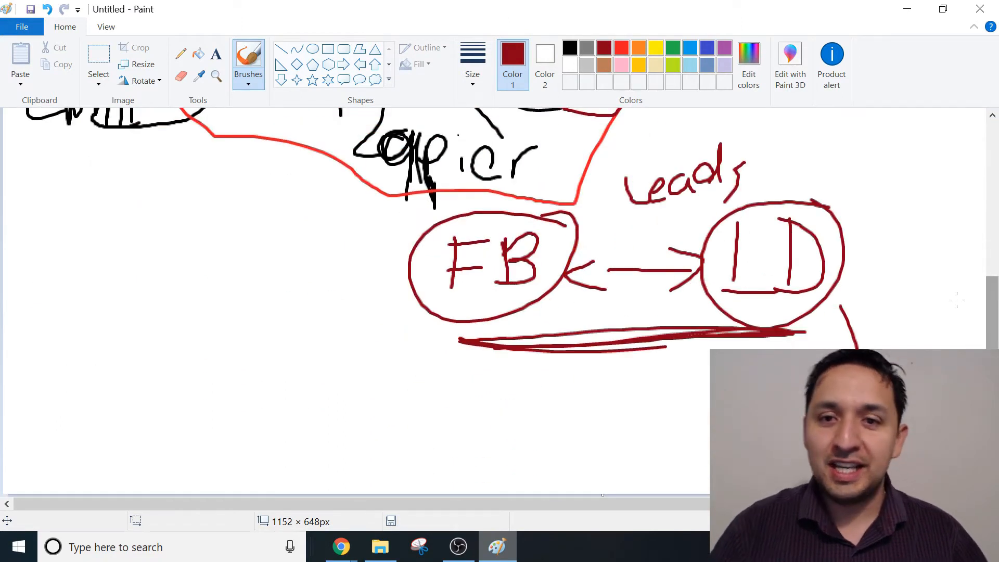
left_click(673, 51)
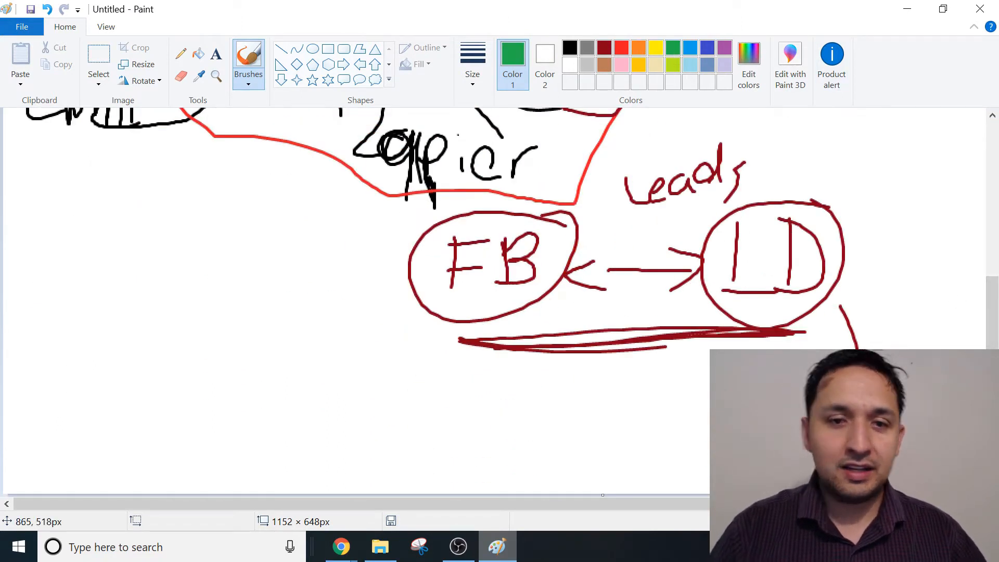
mouse_move(97, 206)
left_mouse_down()
mouse_move(96, 267)
mouse_move(110, 200)
mouse_move(90, 259)
left_mouse_up()
mouse_move(51, 216)
left_mouse_down()
mouse_move(50, 258)
mouse_move(67, 213)
left_mouse_up()
left_click_drag(34, 245, 72, 238)
mouse_move(68, 170)
left_mouse_down()
mouse_move(117, 180)
mouse_move(149, 205)
mouse_move(99, 177)
left_mouse_up()
left_click_drag(145, 256, 249, 322)
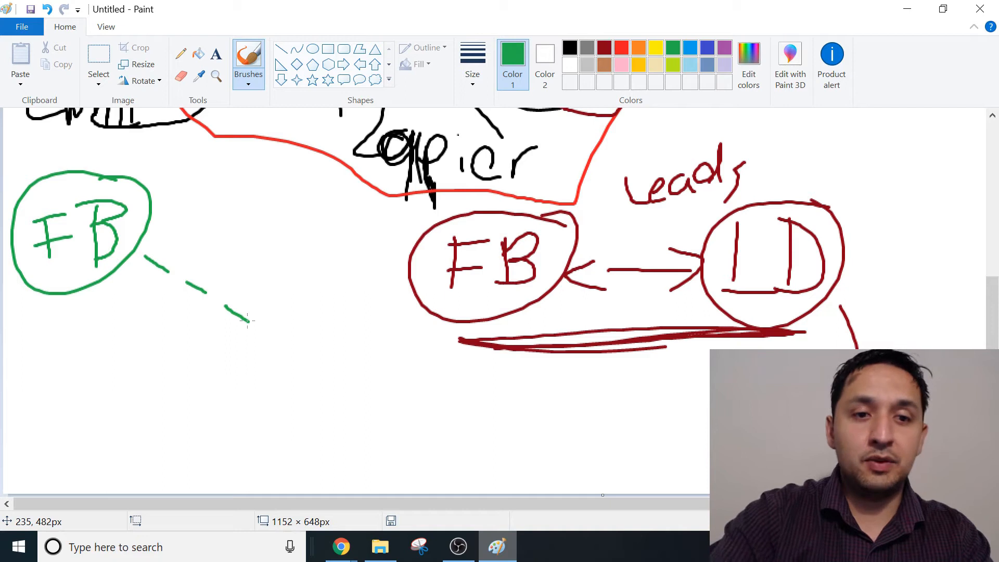
Draw a green circled "LP" at the dashed line's end, with "CF" above it and a diagonal line running down to CF
left_click_drag(176, 134, 329, 235)
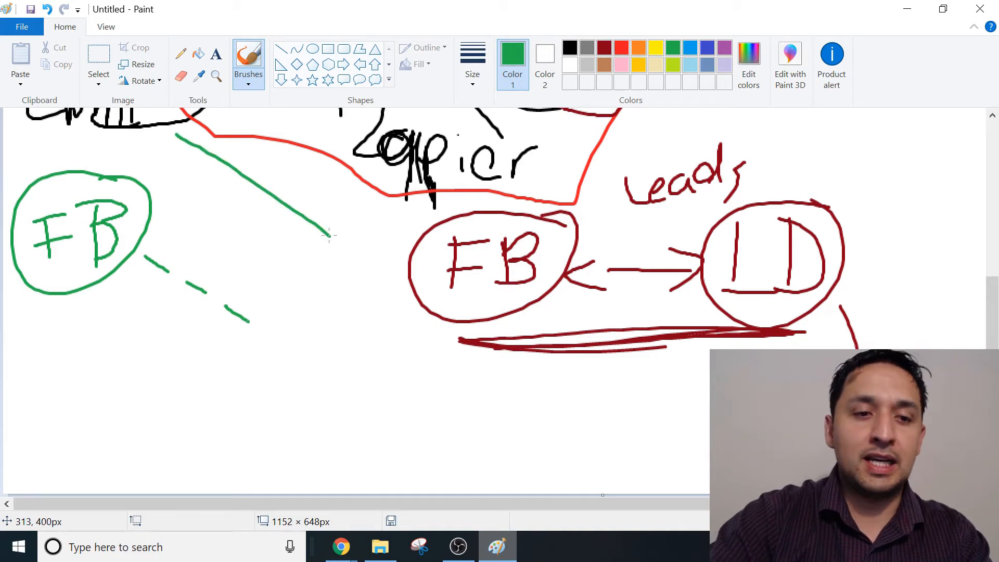
mouse_move(267, 320)
left_mouse_down()
mouse_move(250, 399)
mouse_move(306, 385)
left_mouse_up()
left_click_drag(304, 325, 310, 396)
mouse_move(306, 328)
left_mouse_down()
mouse_move(333, 329)
mouse_move(300, 357)
left_mouse_up()
mouse_move(305, 253)
left_mouse_down()
mouse_move(284, 271)
mouse_move(318, 289)
left_mouse_up()
left_click_drag(332, 249, 326, 288)
mouse_move(331, 255)
left_mouse_down()
mouse_move(355, 253)
mouse_move(338, 263)
left_mouse_up()
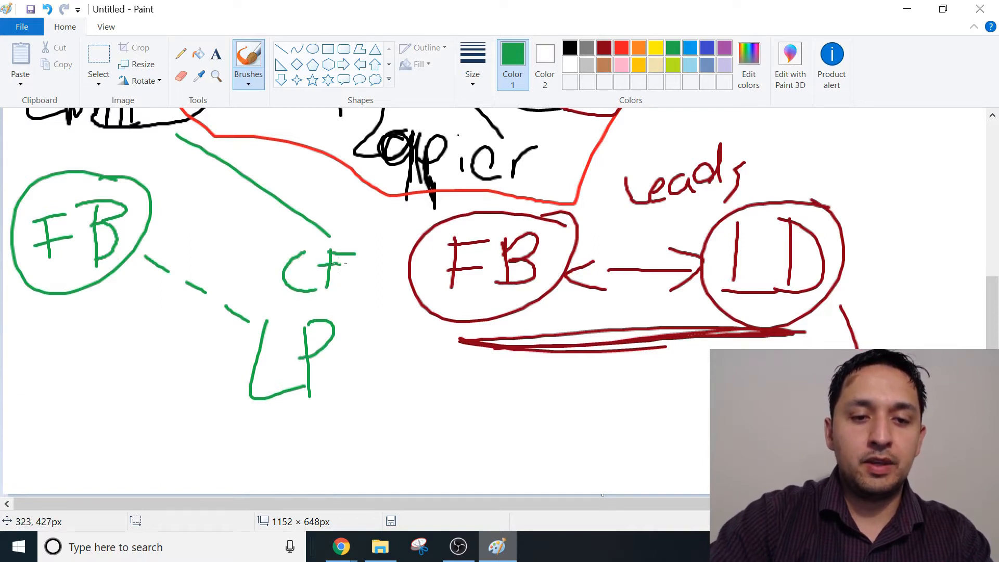
mouse_move(326, 307)
left_mouse_down()
mouse_move(244, 393)
mouse_move(318, 312)
left_mouse_up()
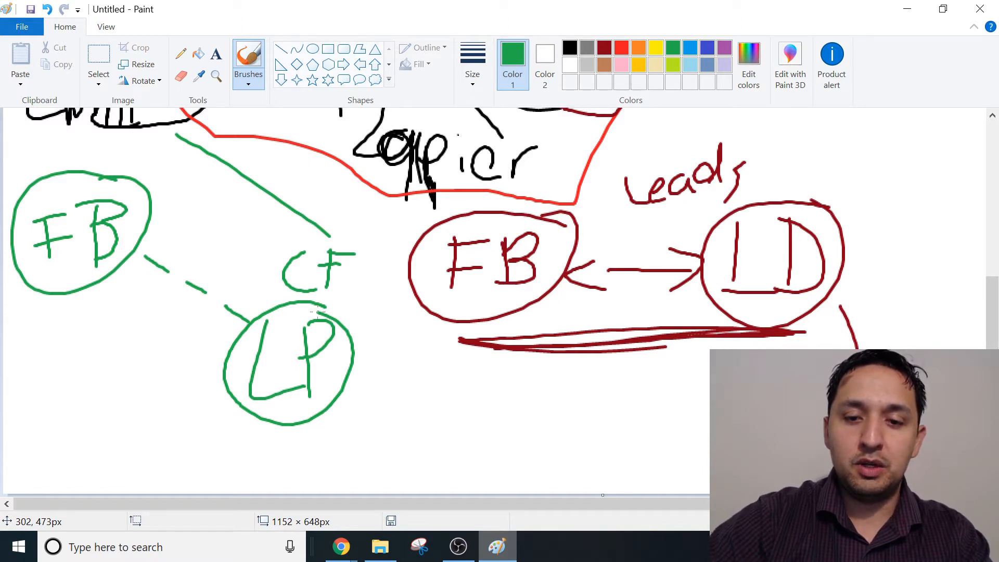
Write "CRM" in green inside an oval below the red underline and label it "LD"
left_click_drag(531, 387, 521, 440)
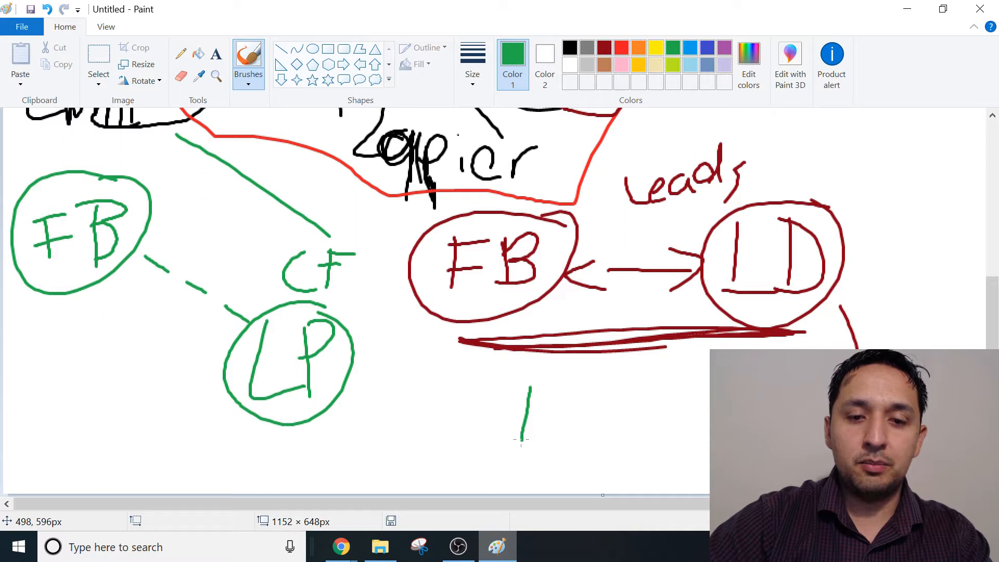
mouse_move(537, 389)
left_mouse_down()
mouse_move(567, 437)
mouse_move(584, 411)
mouse_move(596, 443)
mouse_move(642, 416)
mouse_move(633, 460)
left_mouse_up()
mouse_move(620, 398)
left_mouse_down()
mouse_move(647, 468)
mouse_move(585, 402)
left_mouse_up()
mouse_move(592, 359)
left_mouse_down()
mouse_move(594, 382)
mouse_move(632, 379)
left_mouse_up()
mouse_move(646, 376)
left_mouse_down()
mouse_move(641, 405)
mouse_move(628, 402)
left_mouse_up()
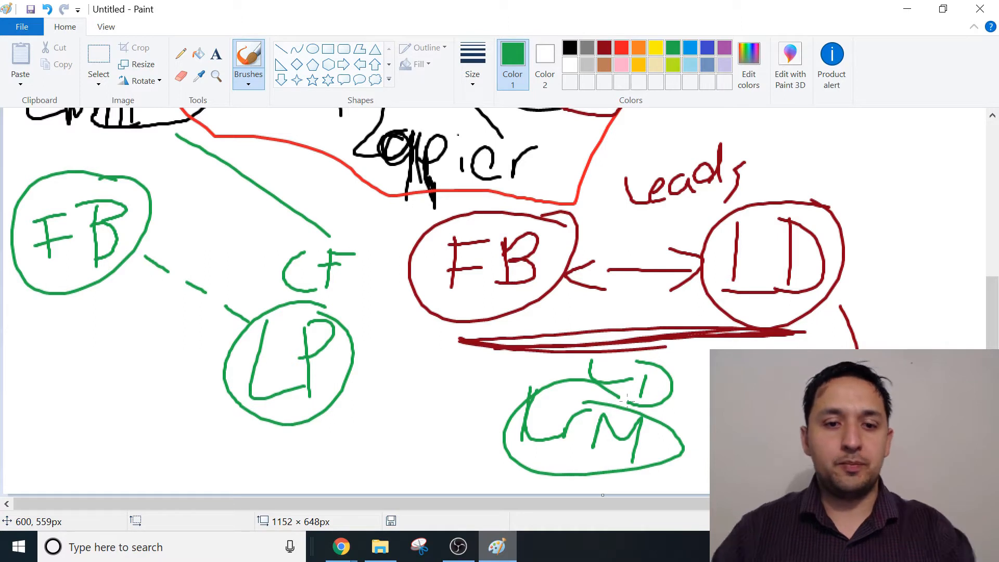
Write "Zapier" in green between LP and CRM and enclose it in parentheses
mouse_move(376, 413)
left_mouse_down()
mouse_move(390, 413)
mouse_move(392, 446)
mouse_move(414, 464)
mouse_move(415, 443)
mouse_move(454, 471)
mouse_move(469, 461)
left_mouse_up()
left_click_drag(478, 421, 474, 491)
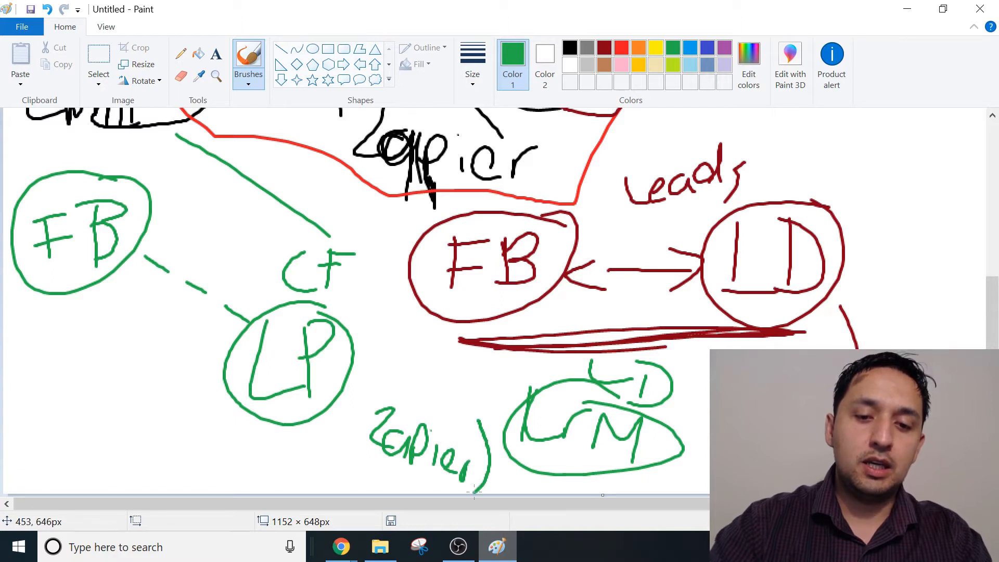
left_click_drag(376, 405, 372, 464)
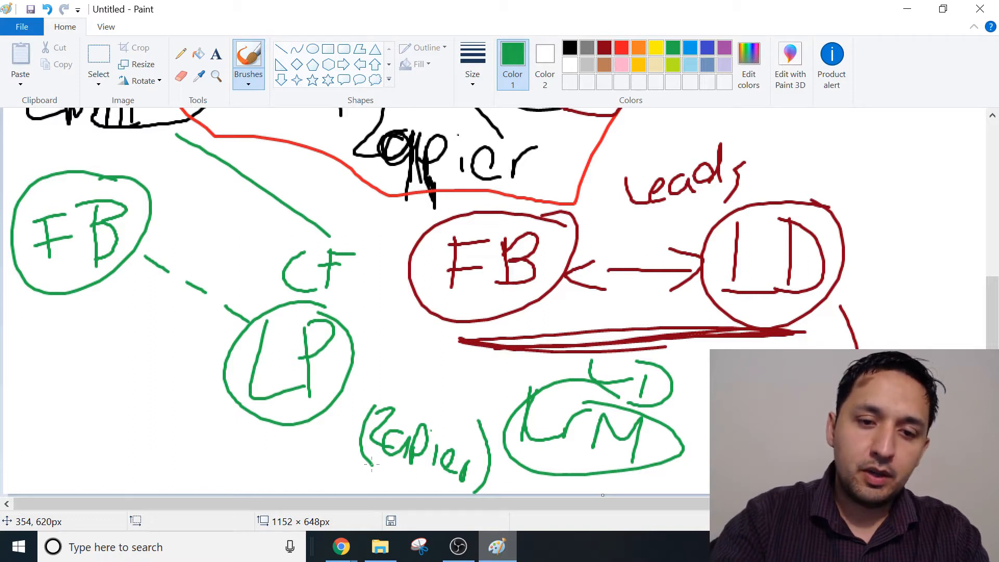
Connect LP to CRM with a green line, extend the Zapier brackets around it, and underline the green FB
left_click_drag(353, 365, 507, 413)
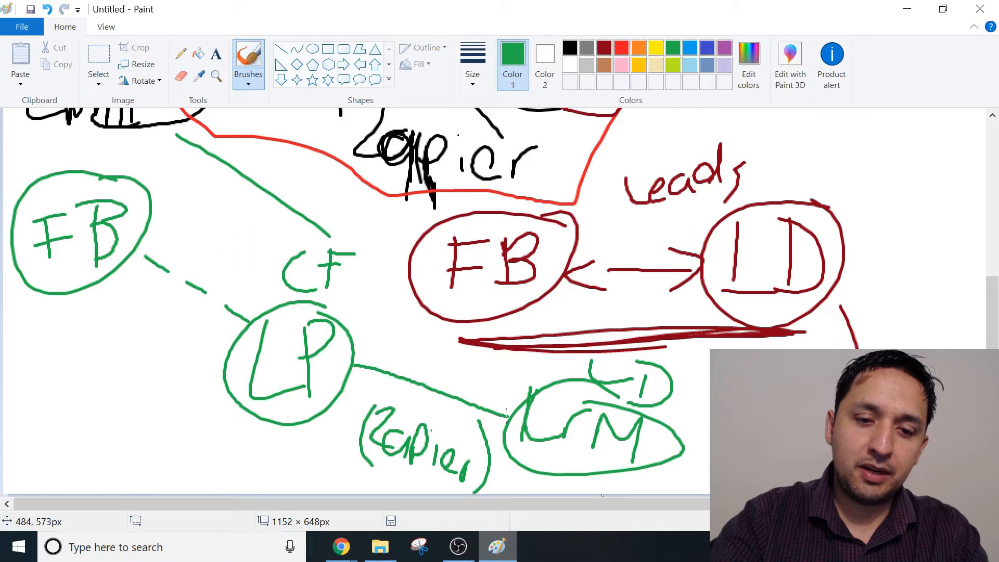
left_click_drag(396, 357, 364, 451)
mouse_move(462, 360)
left_mouse_down()
mouse_move(485, 408)
mouse_move(475, 491)
left_mouse_up()
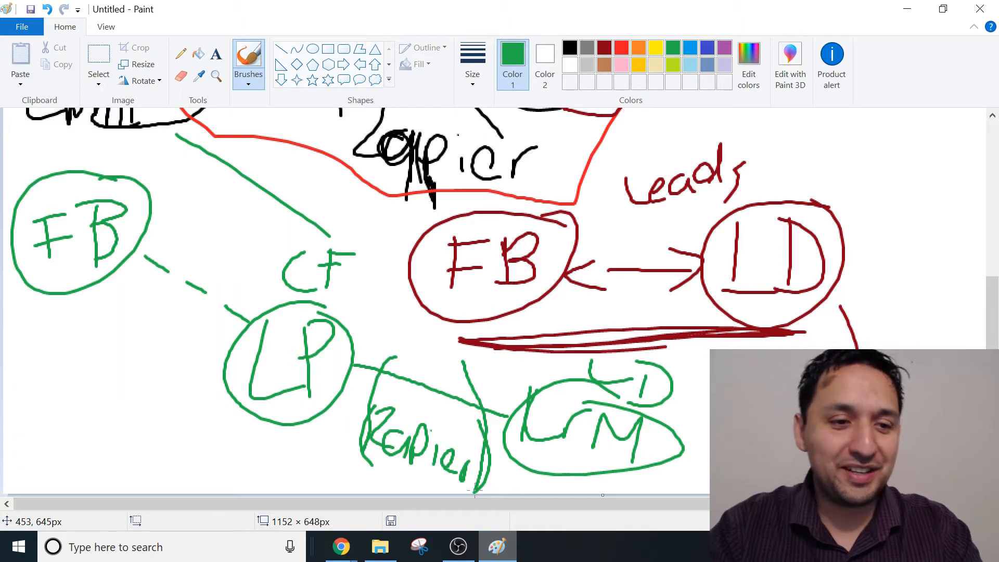
mouse_move(42, 279)
left_mouse_down()
mouse_move(78, 270)
mouse_move(63, 269)
left_mouse_up()
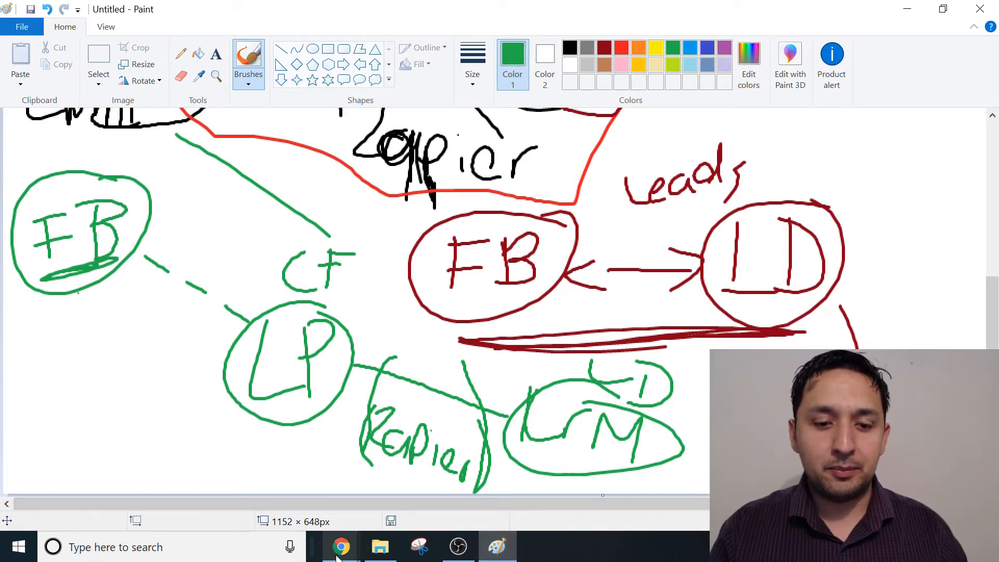
Switch to Ads Manager in Chrome and examine the single-story home ad's text, preview, lead form and tracking sections
mouse_move(339, 553)
left_click(458, 504)
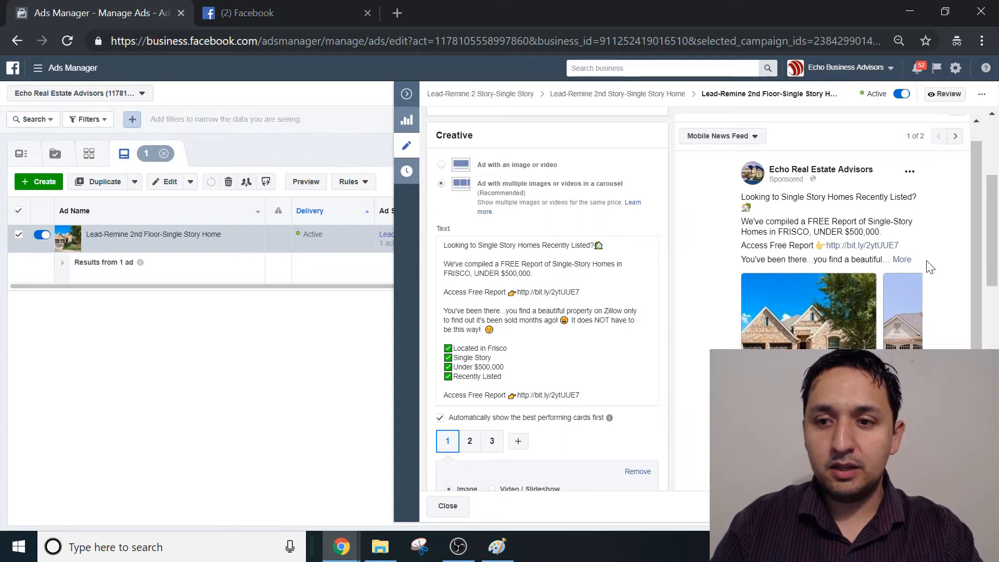
scroll(930, 267, "down", 2)
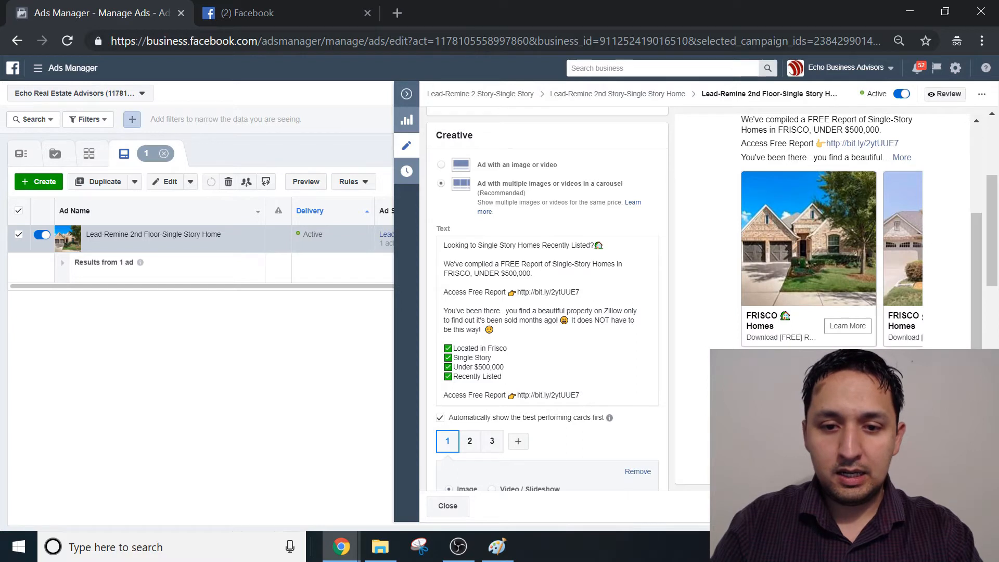
scroll(584, 397, "down", 15)
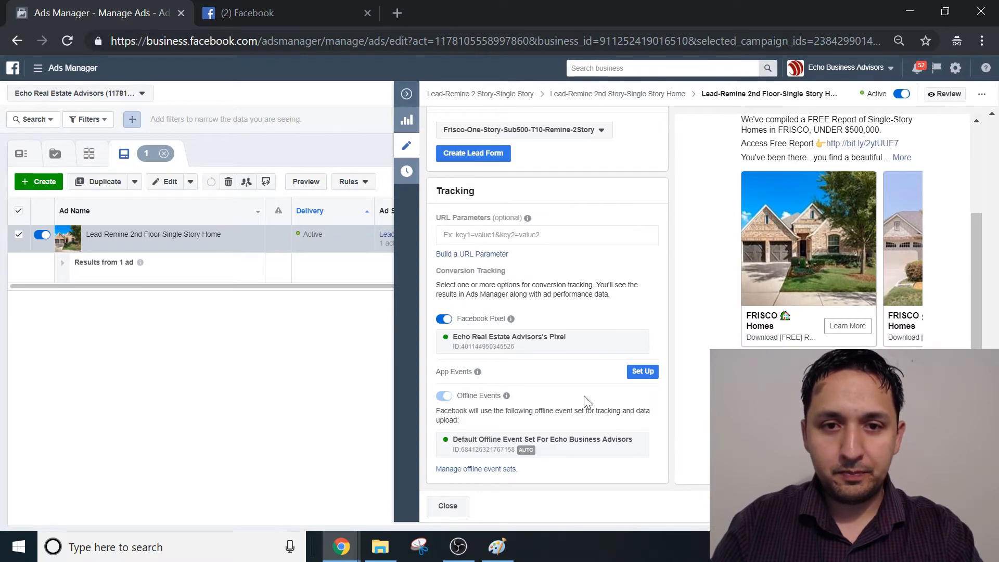
scroll(587, 400, "up", 3)
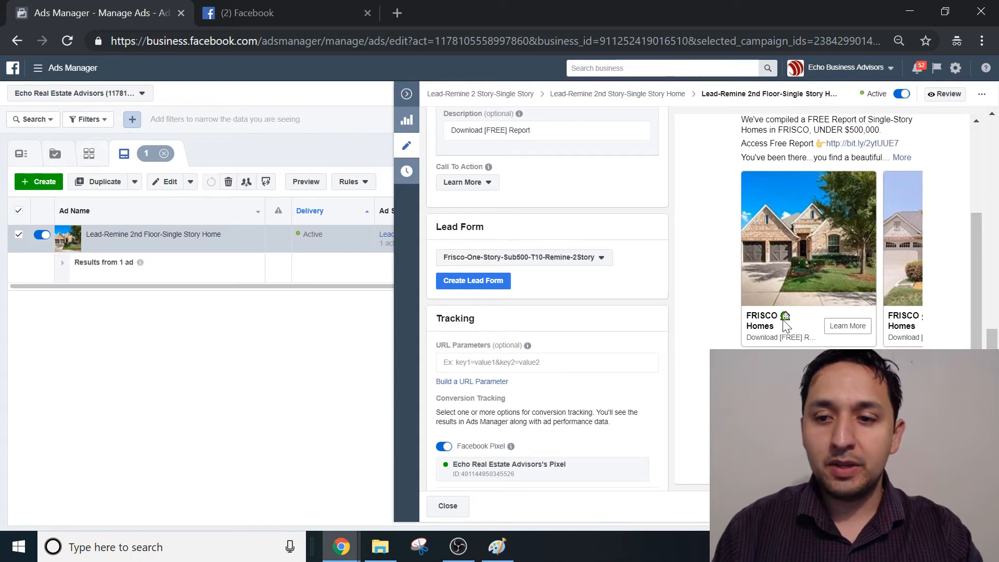
left_click_drag(995, 382, 998, 225)
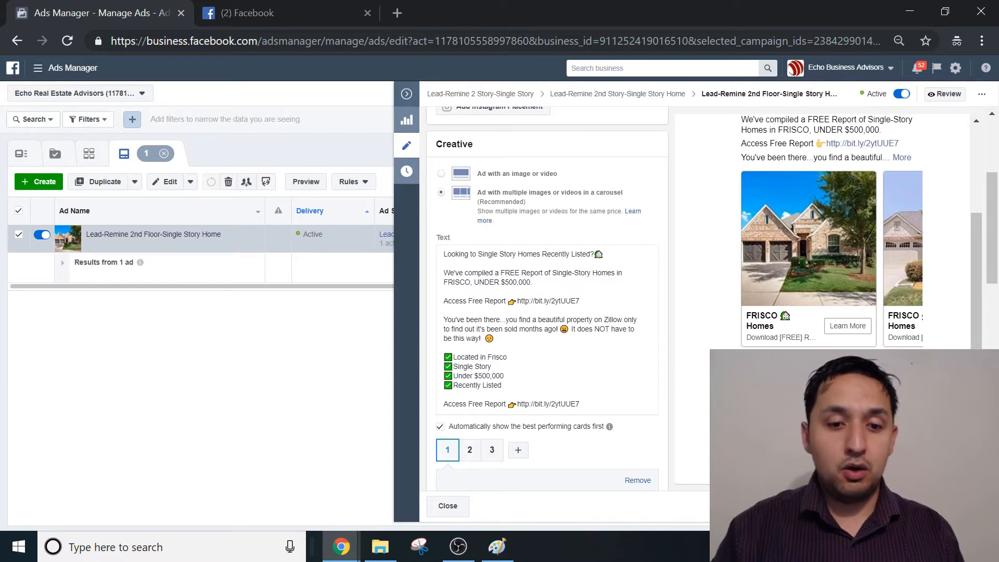
Switch to the Chrome window showing the ClickFunnels landing page for Frisco homes and examine its lead form
mouse_move(341, 546)
left_click(248, 498)
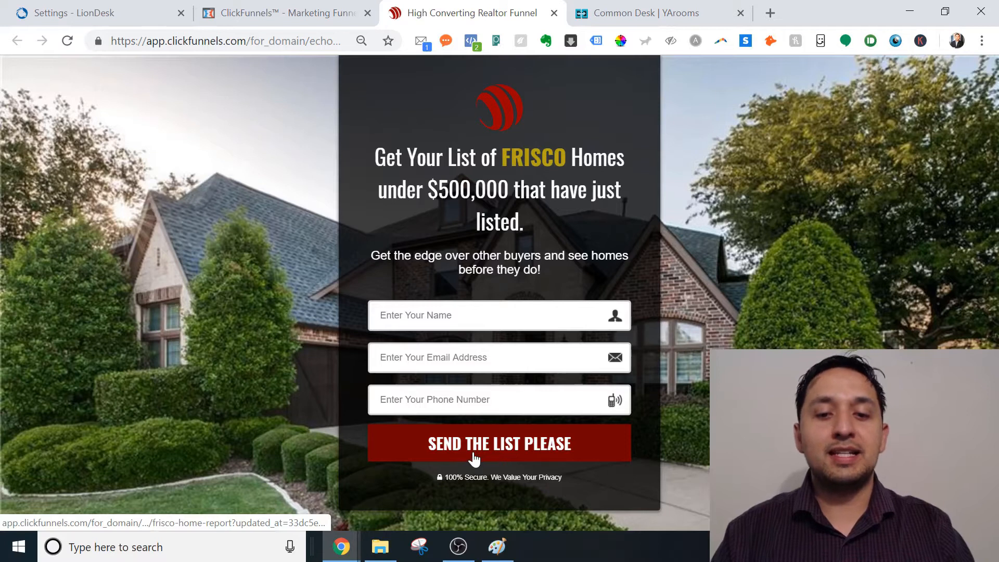
Return to the Paint diagram and draw a green line extending outward from the CRM oval
left_click(498, 547)
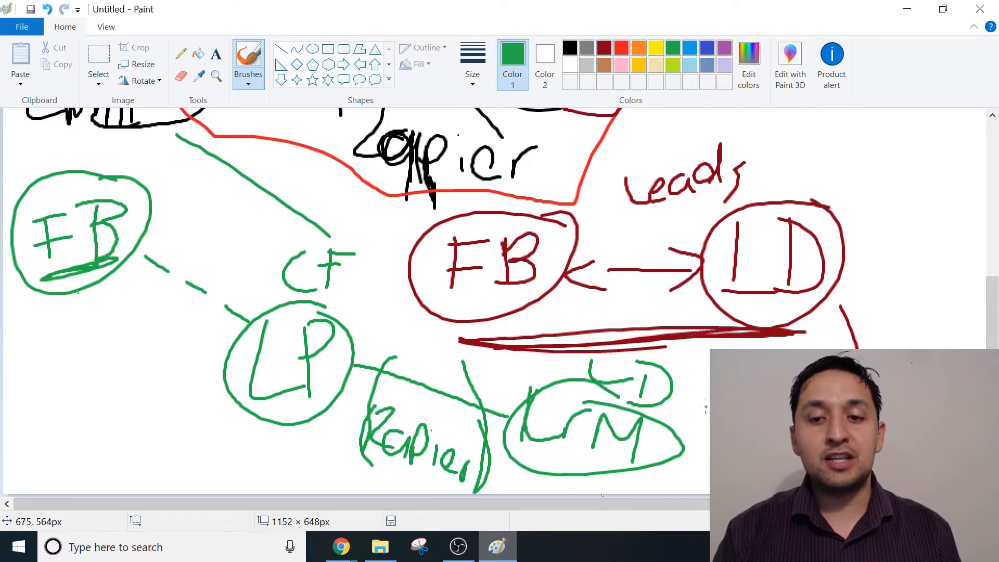
left_click_drag(692, 438, 742, 442)
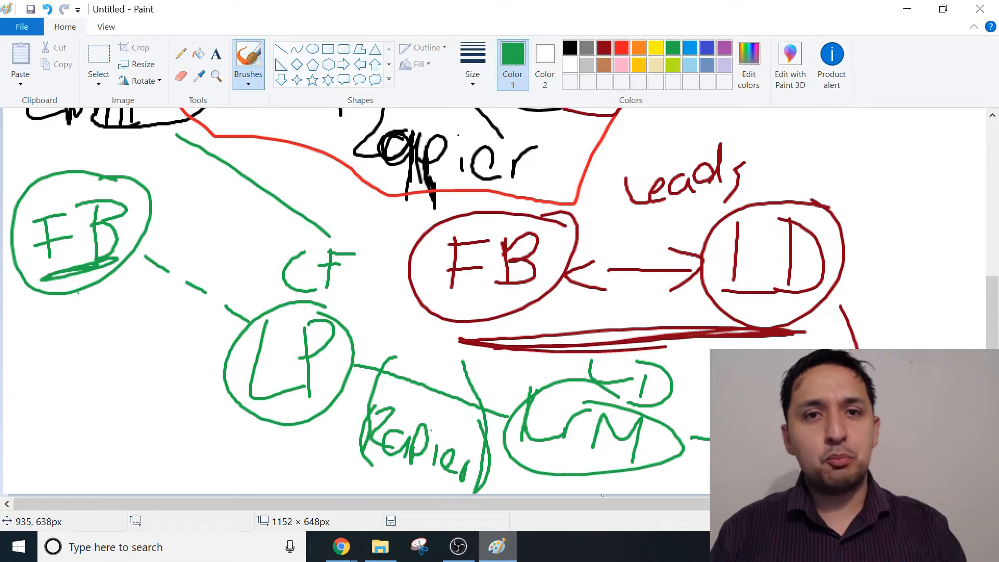
mouse_move(993, 436)
left_mouse_down()
mouse_move(993, 281)
mouse_move(993, 436)
left_mouse_up()
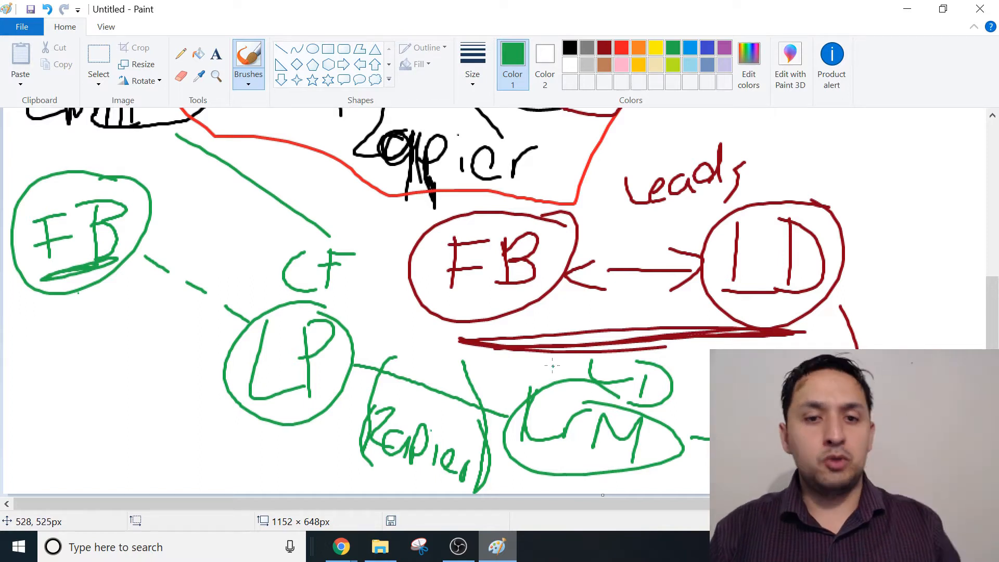
Switch to LionDesk in Chrome and open the general settings at the end of the lead sources list
left_click(339, 549)
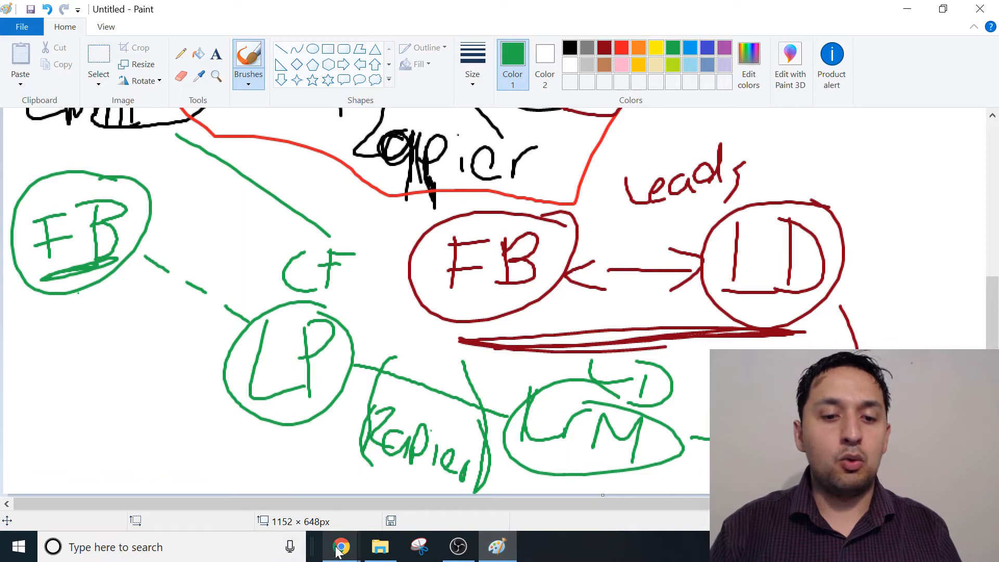
left_click(261, 489)
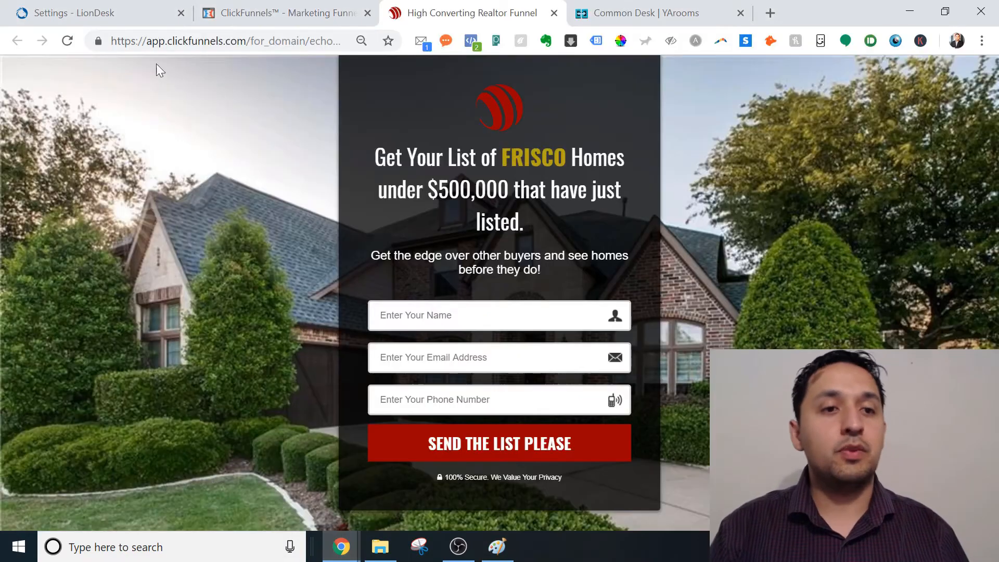
left_click(94, 12)
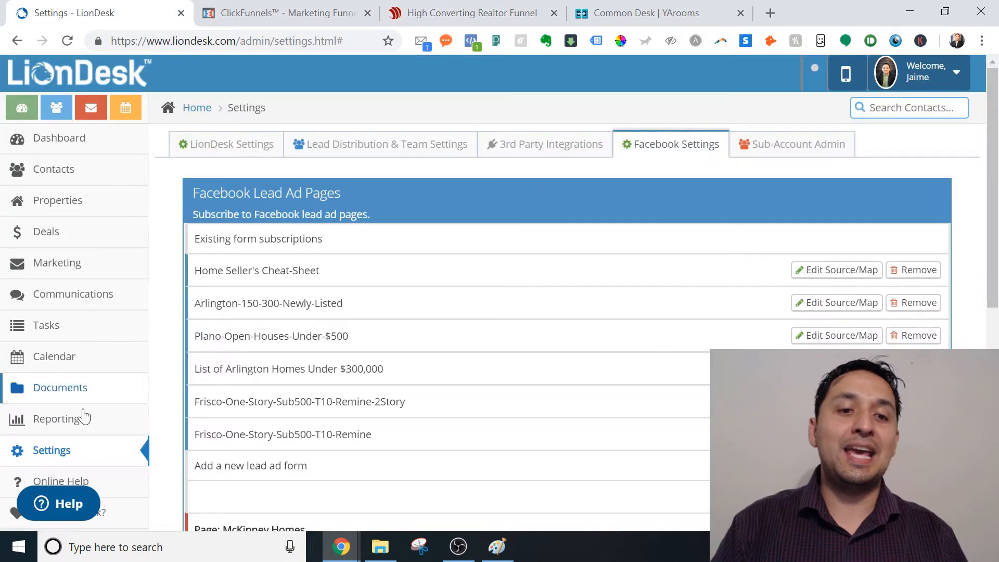
left_click(53, 455)
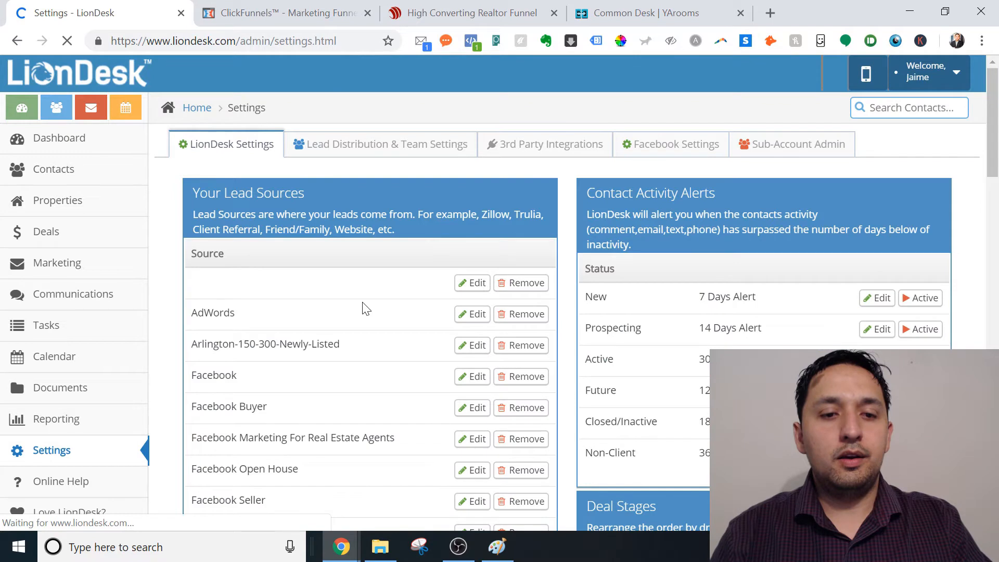
left_click_drag(995, 114, 995, 199)
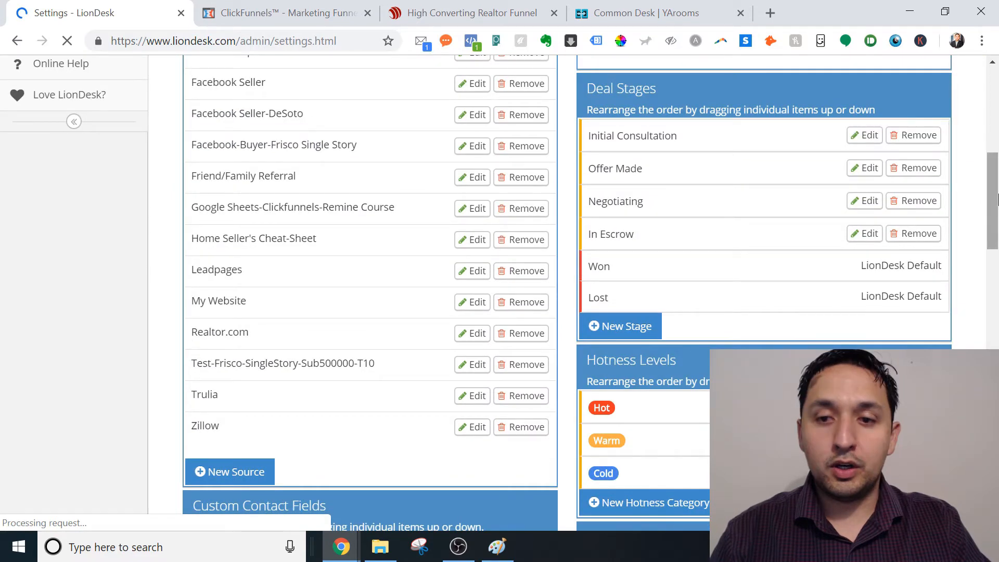
Add a new lead source described as Test-Frisco-SingleStory-Sub500000-T10-CF
left_click(226, 473)
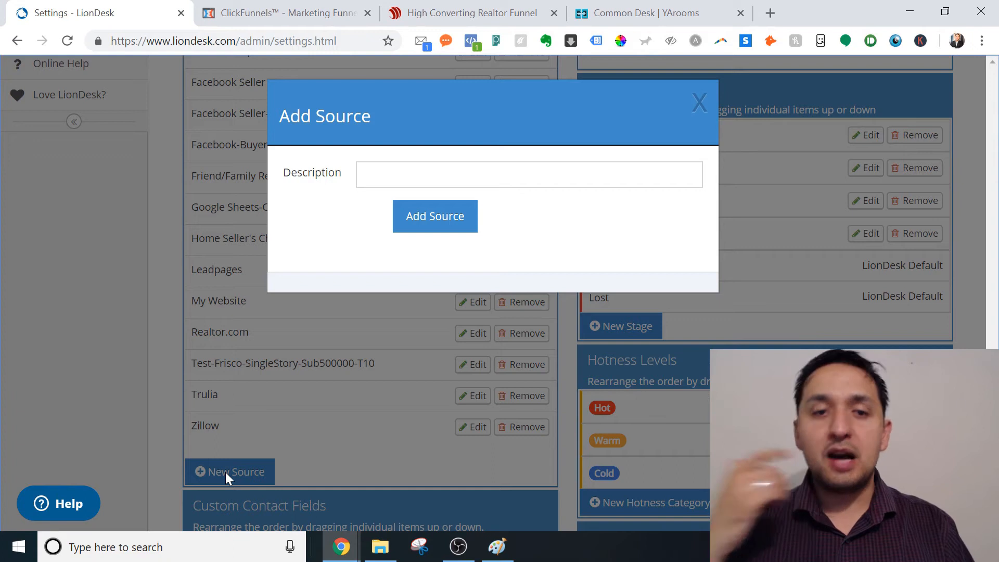
left_click(492, 177)
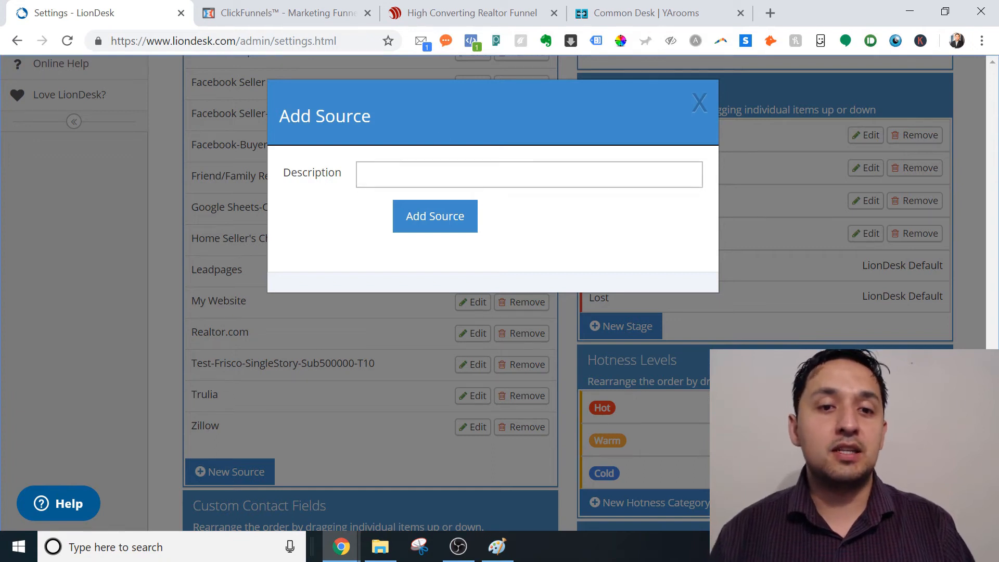
left_click(286, 202)
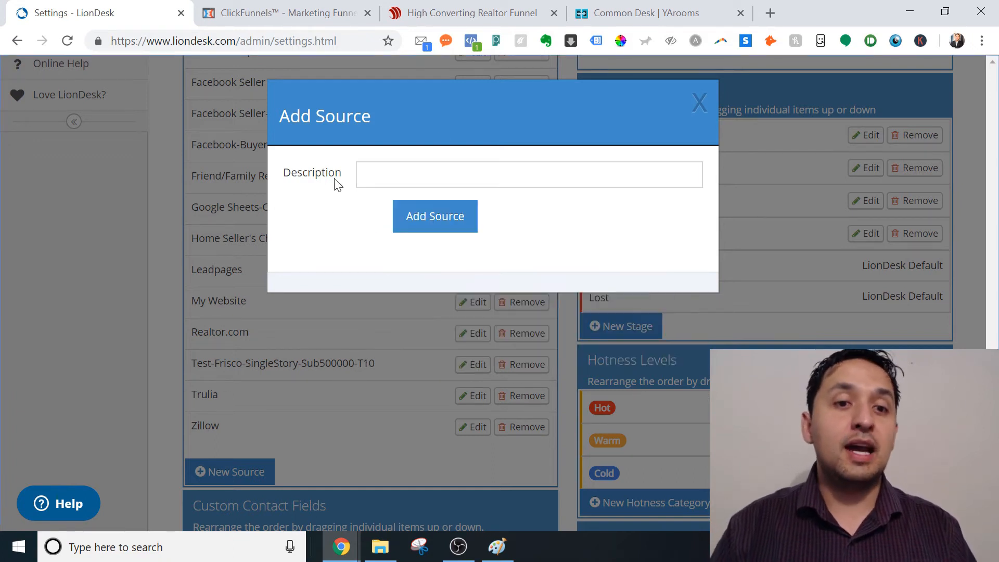
left_click(406, 175)
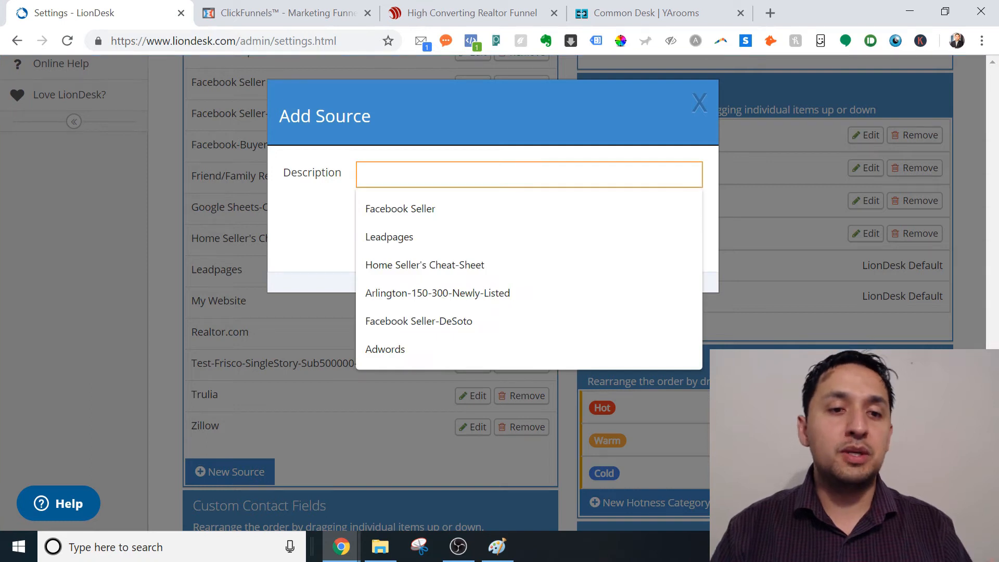
left_click(349, 157)
left_click(395, 174)
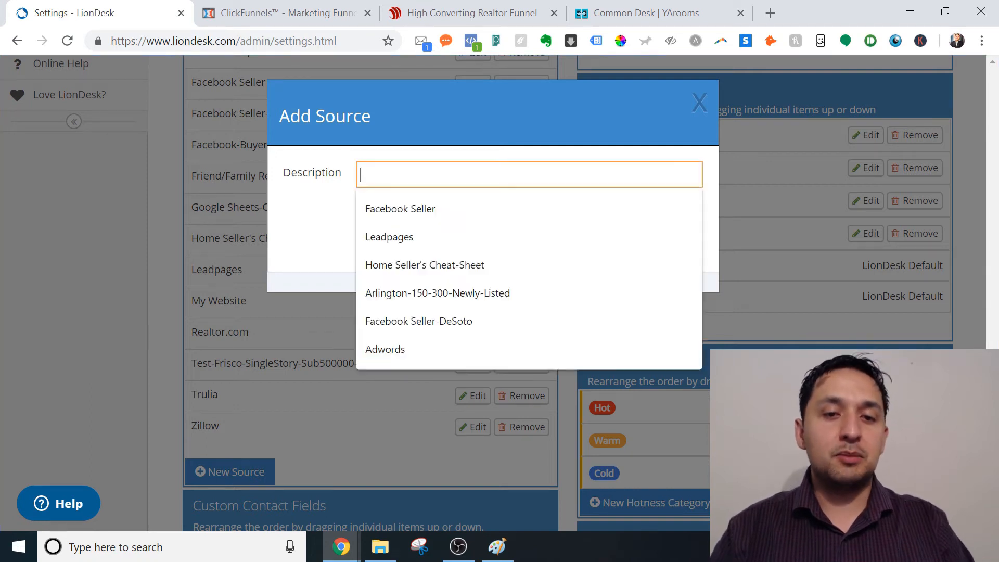
type("Test-Frisco-SingleStory-Sub500000-T10")
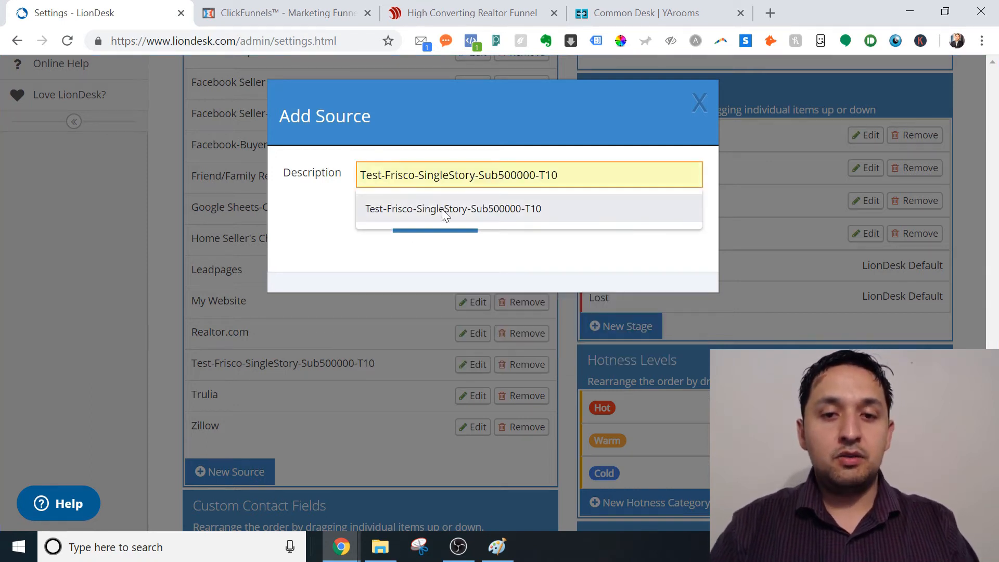
left_click(444, 215)
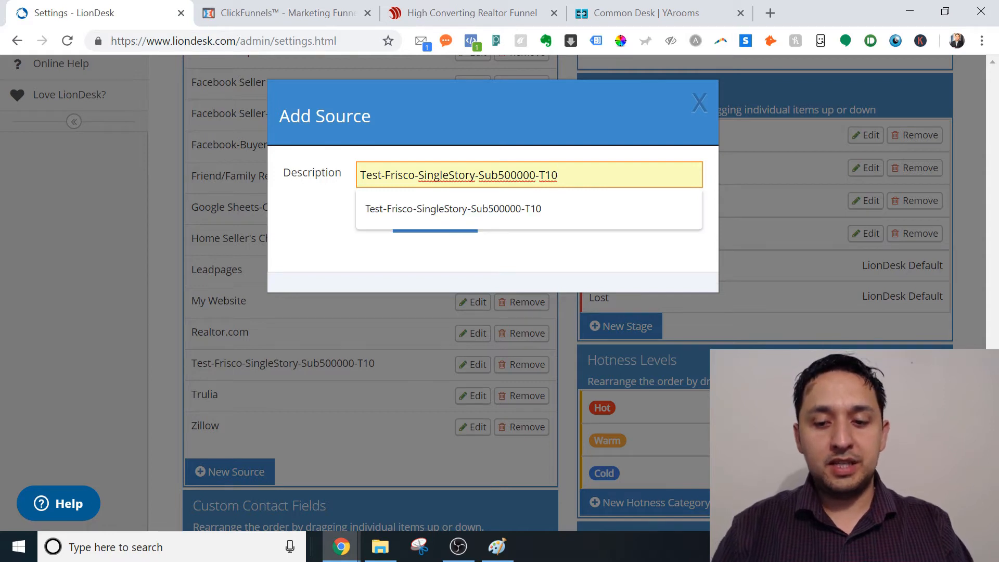
type("-CF")
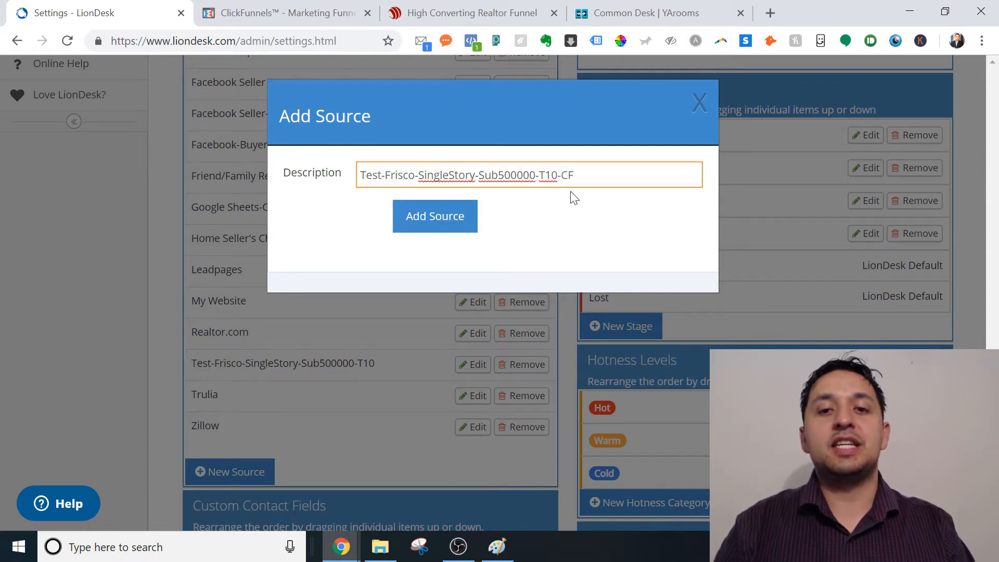
left_click(421, 229)
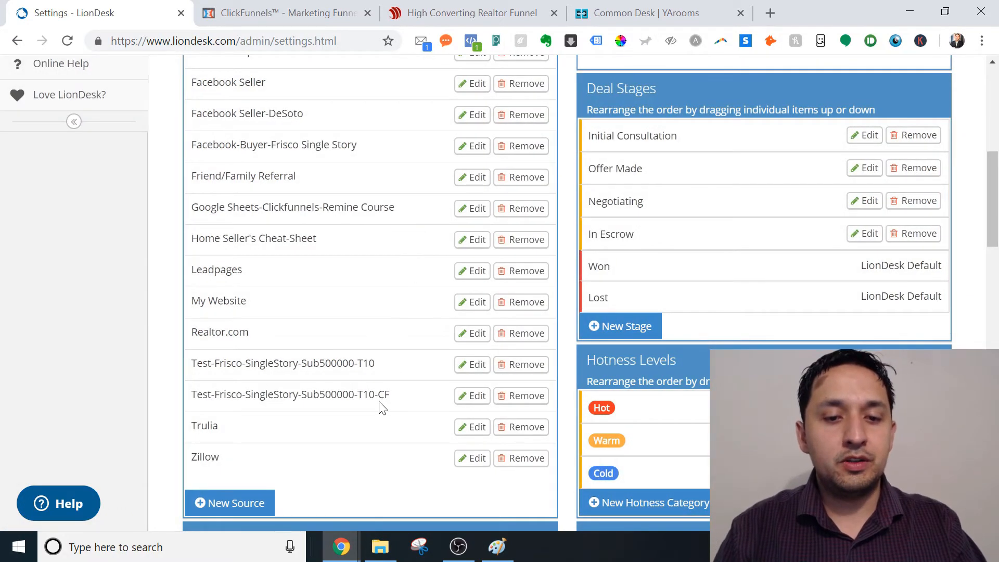
Open the Lead Distribution & Team Settings and start a new lead routing with Zapier as the lead source provider
scroll(379, 404, "up", 8)
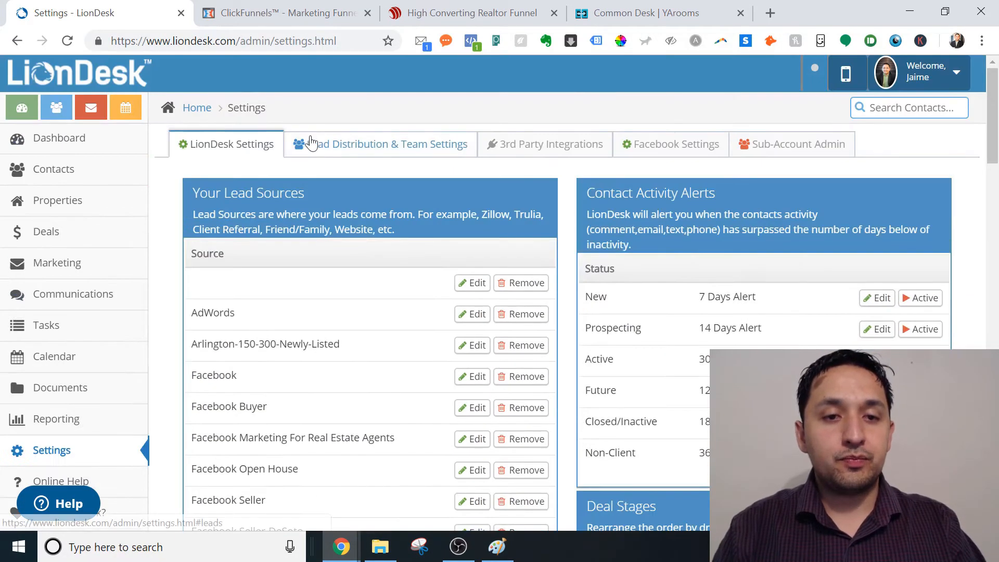
left_click(327, 153)
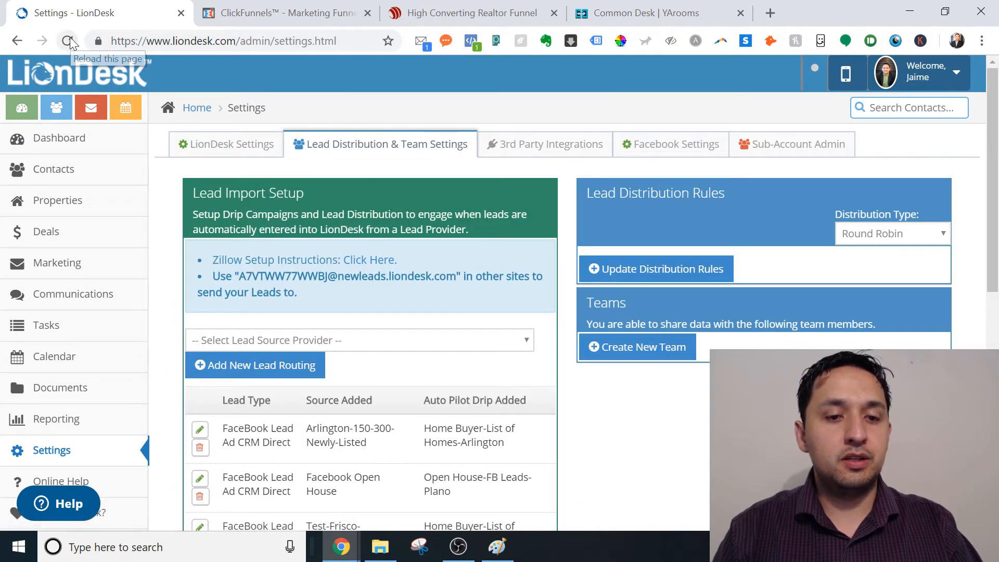
left_click(308, 344)
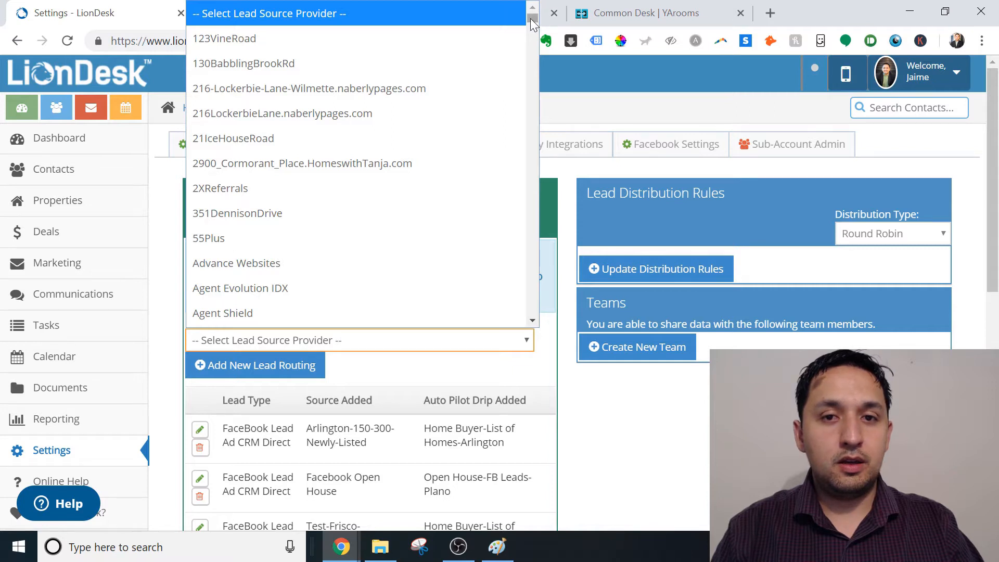
left_click_drag(530, 18, 502, 317)
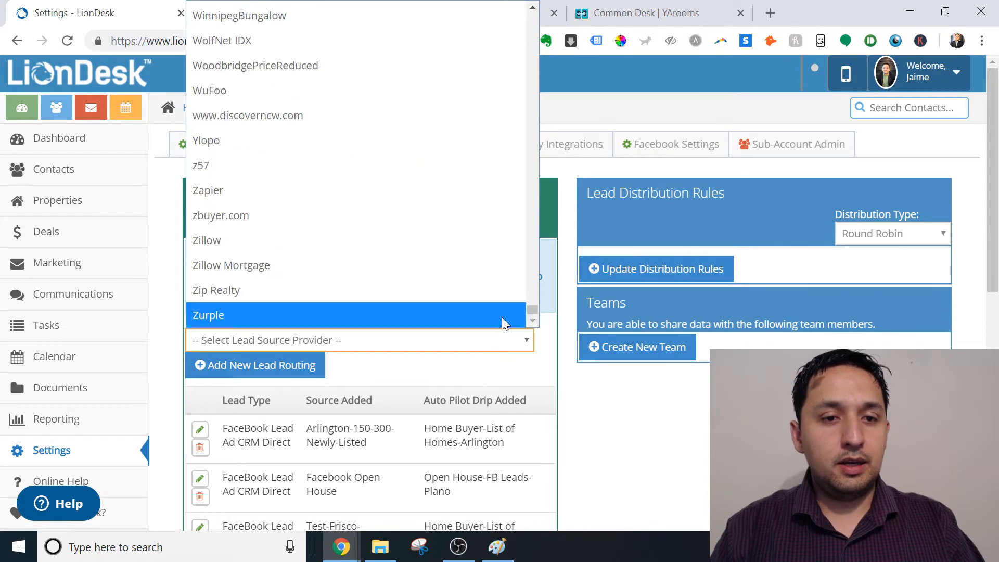
left_click(256, 191)
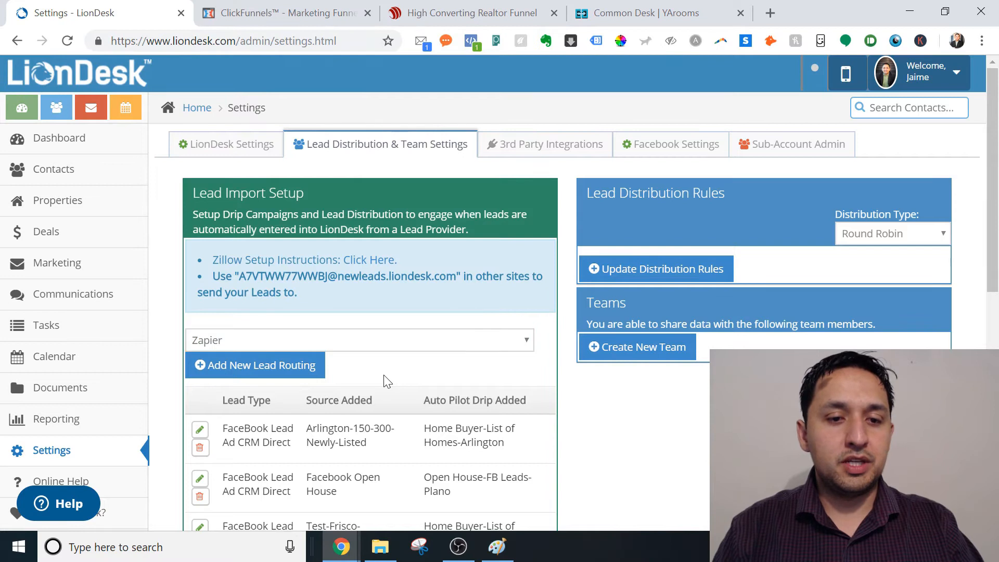
left_click(290, 365)
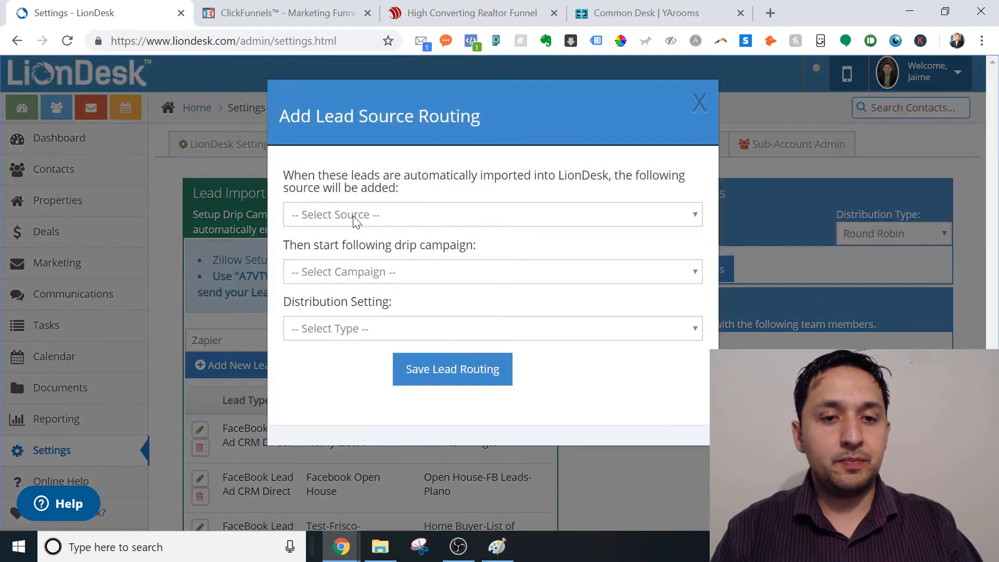
Set the routing's source to Test-Frisco-SingleStory-Sub500000-T10-CF and its drip campaign to Home Buyer-List of Homes-Frisco
left_click(353, 215)
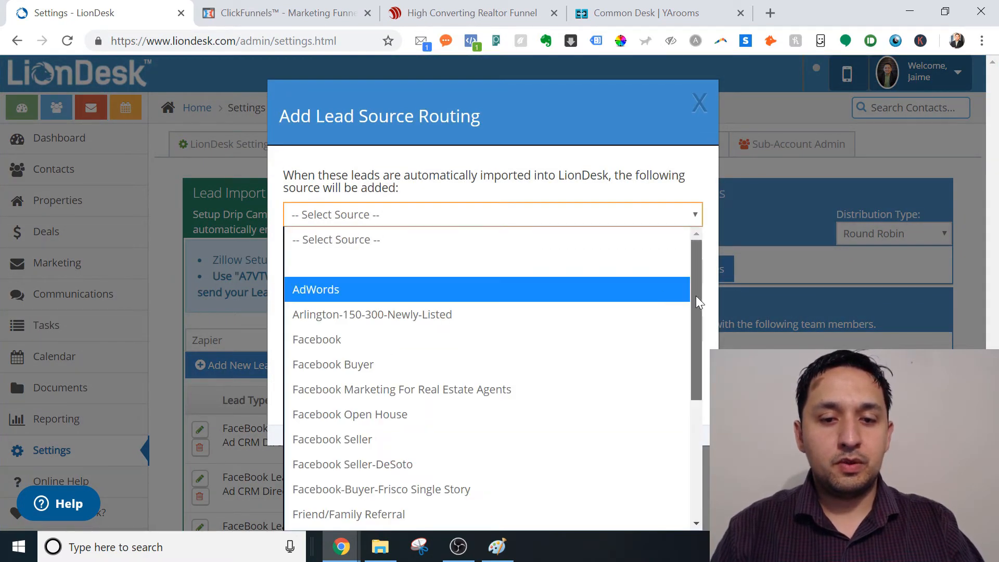
left_click_drag(695, 296, 696, 414)
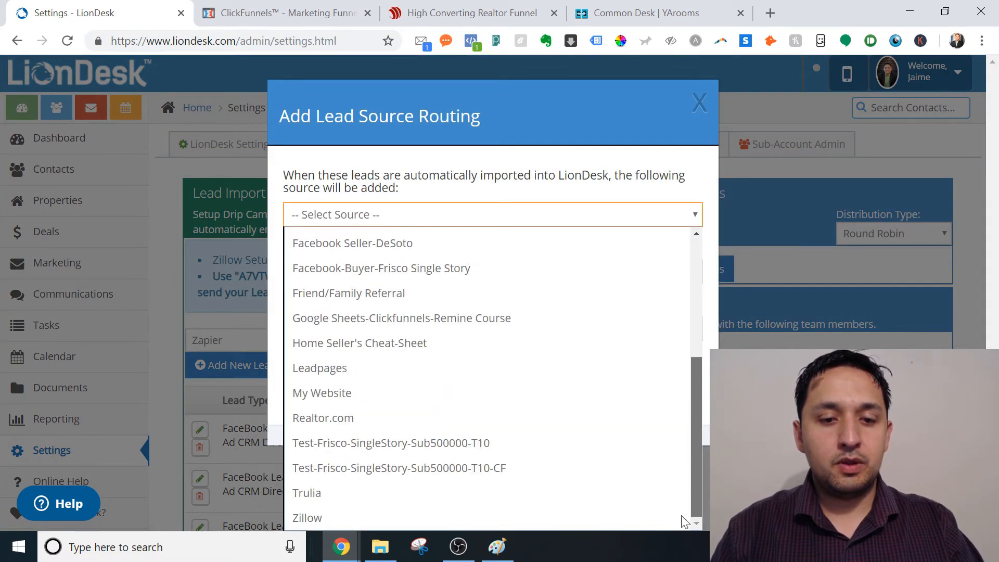
left_click(519, 469)
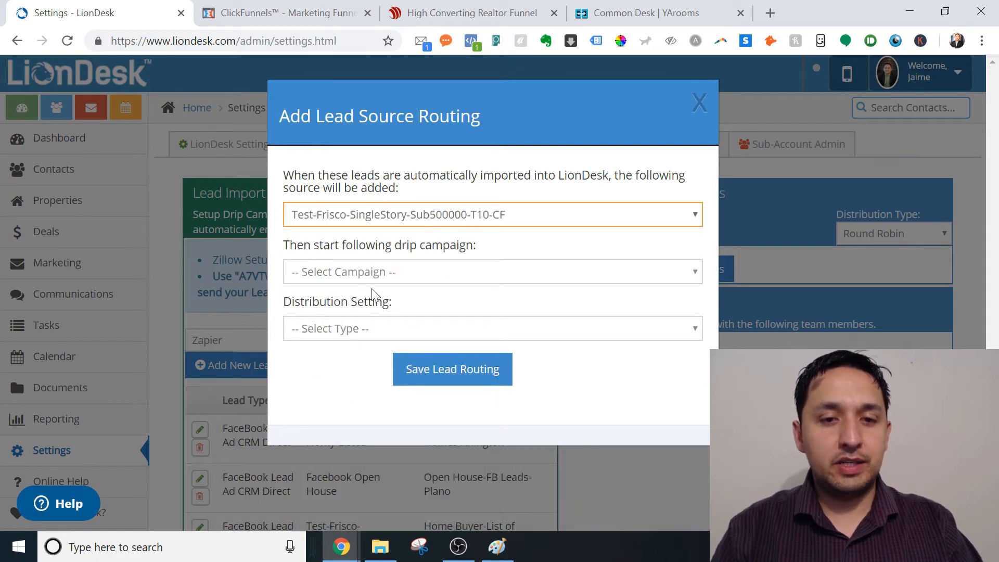
left_click(349, 275)
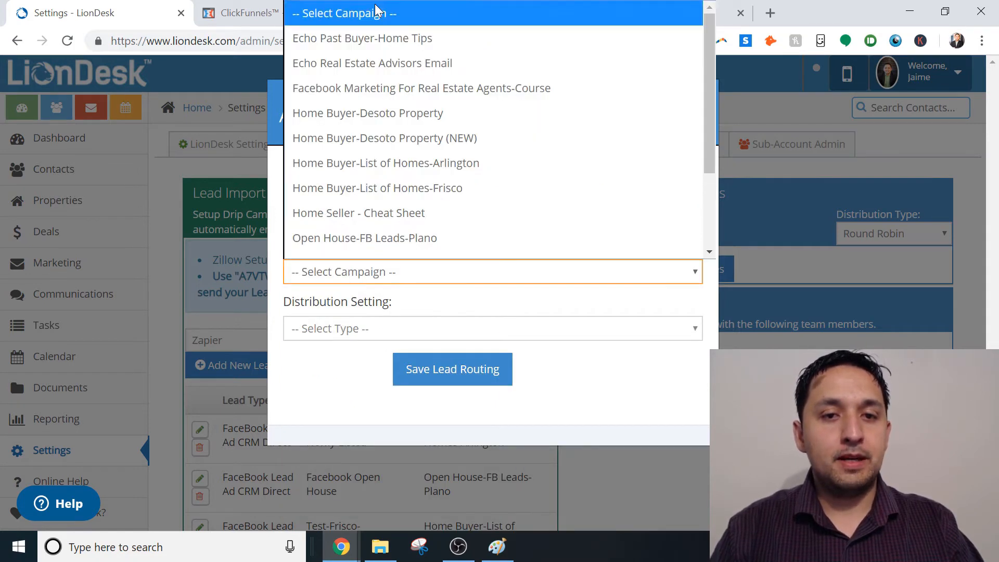
left_click(438, 189)
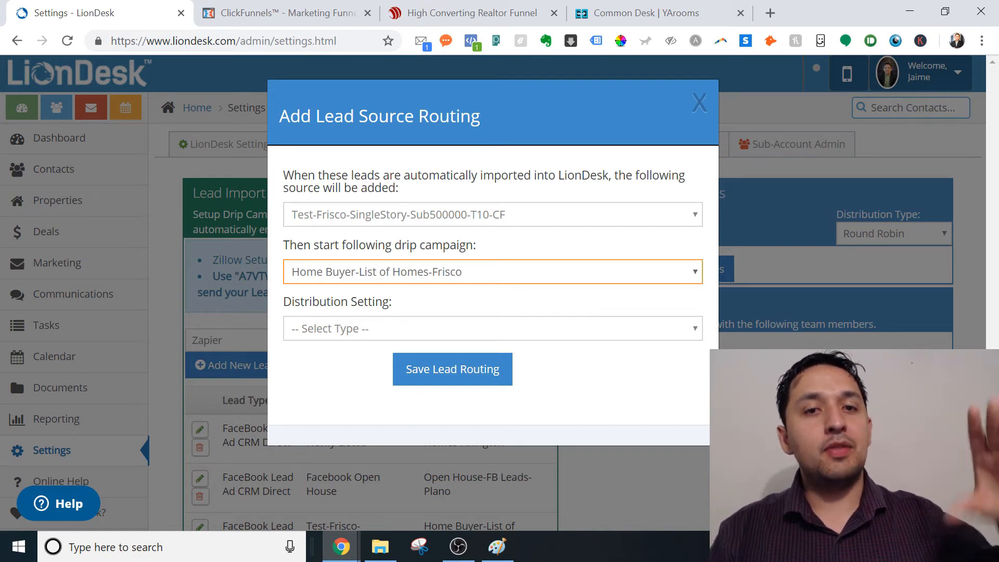
Set the distribution setting to Individual and submit the lead routing for saving
left_click(339, 329)
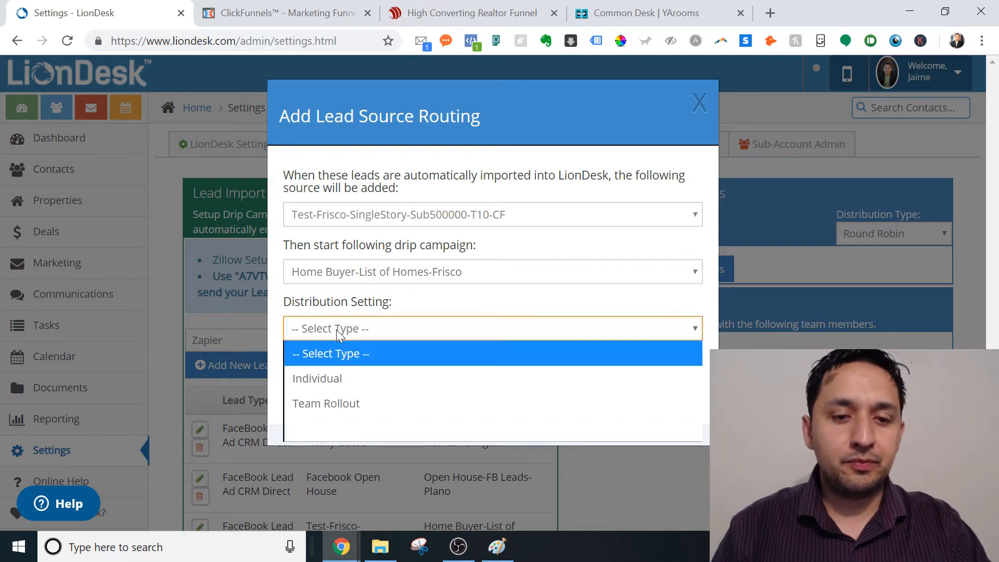
left_click(332, 380)
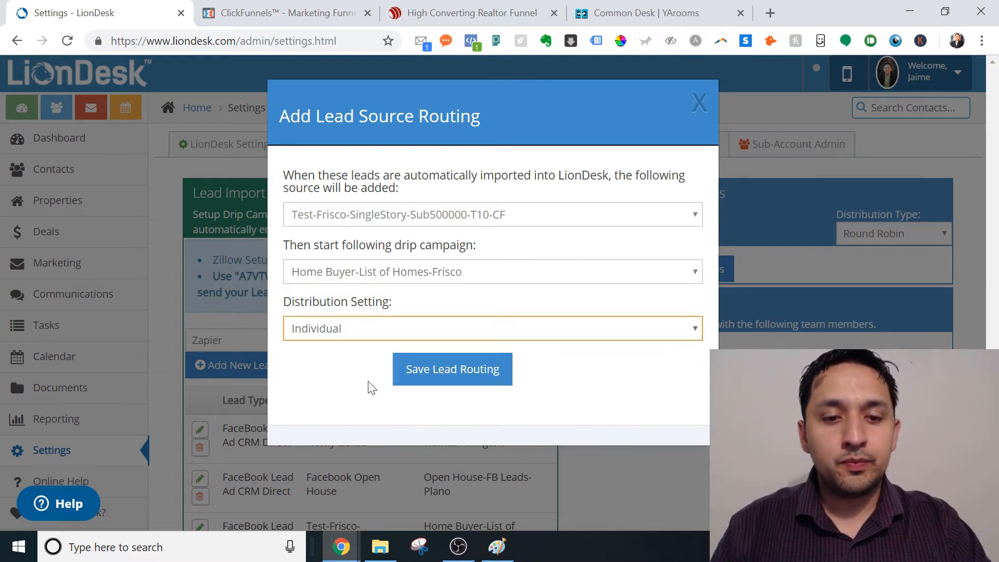
left_click(462, 374)
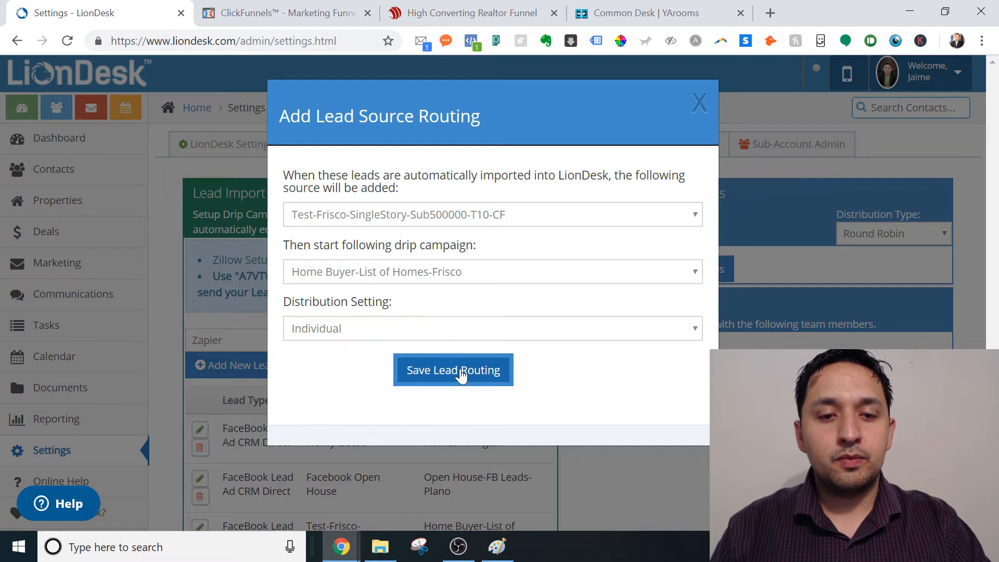
Reselect Individual as the distribution setting and retry saving the lead routing
left_click(337, 326)
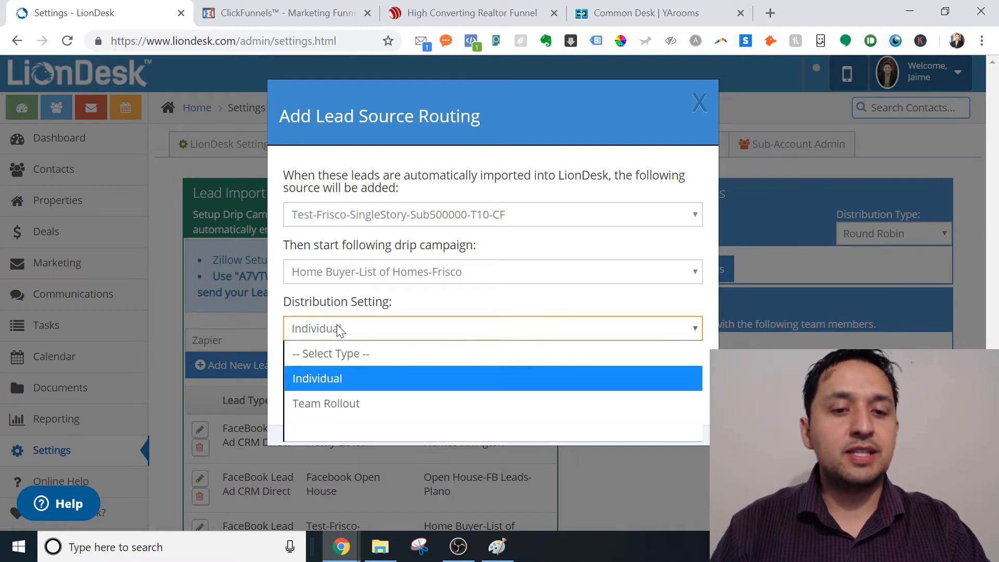
left_click(311, 383)
left_click(455, 380)
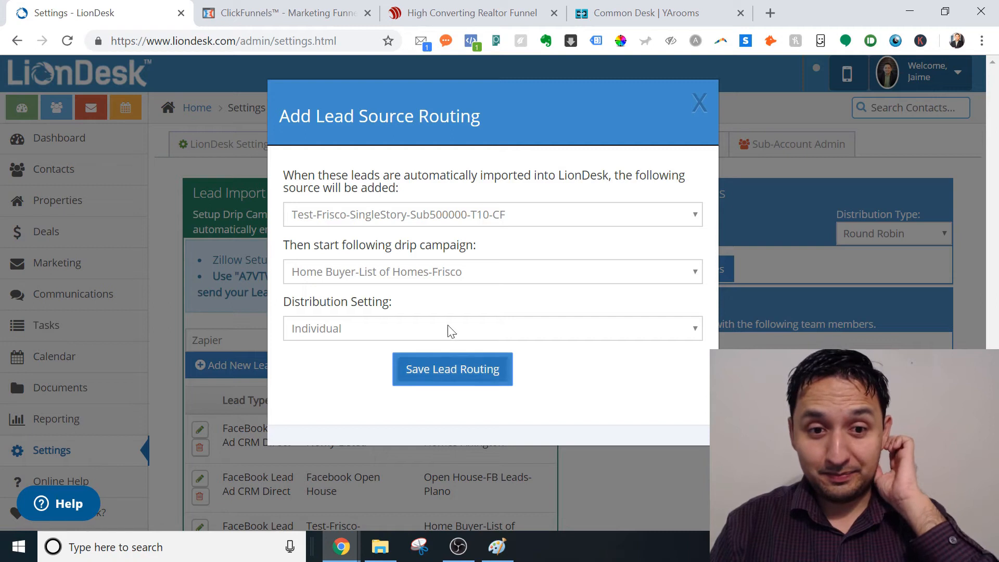
left_click(406, 336)
left_click(330, 382)
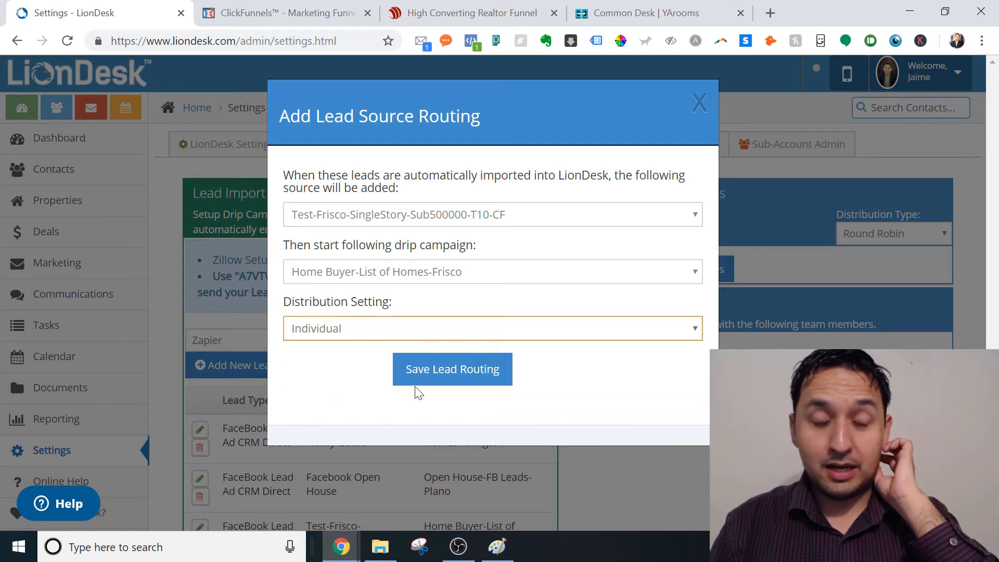
left_click(454, 377)
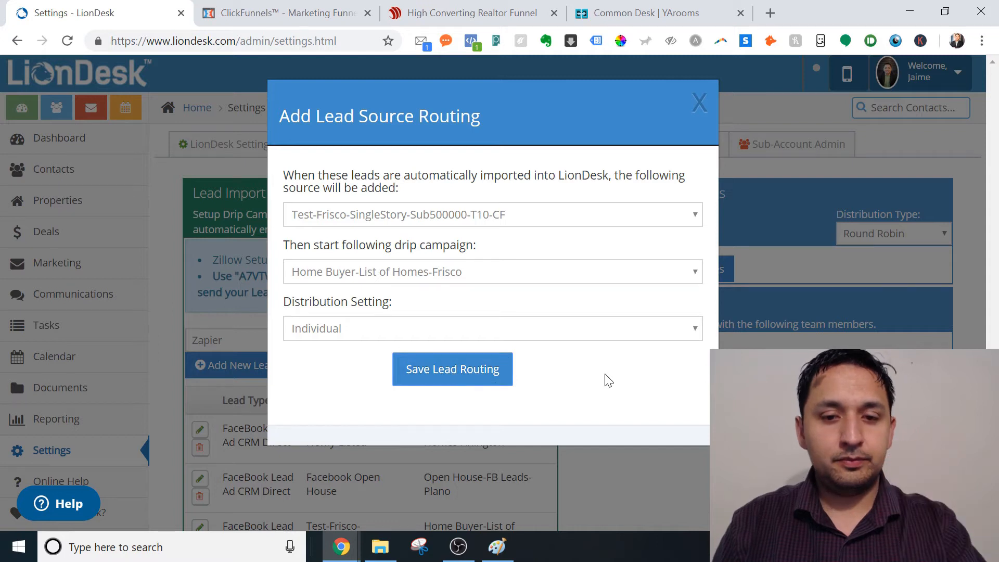
left_click(489, 378)
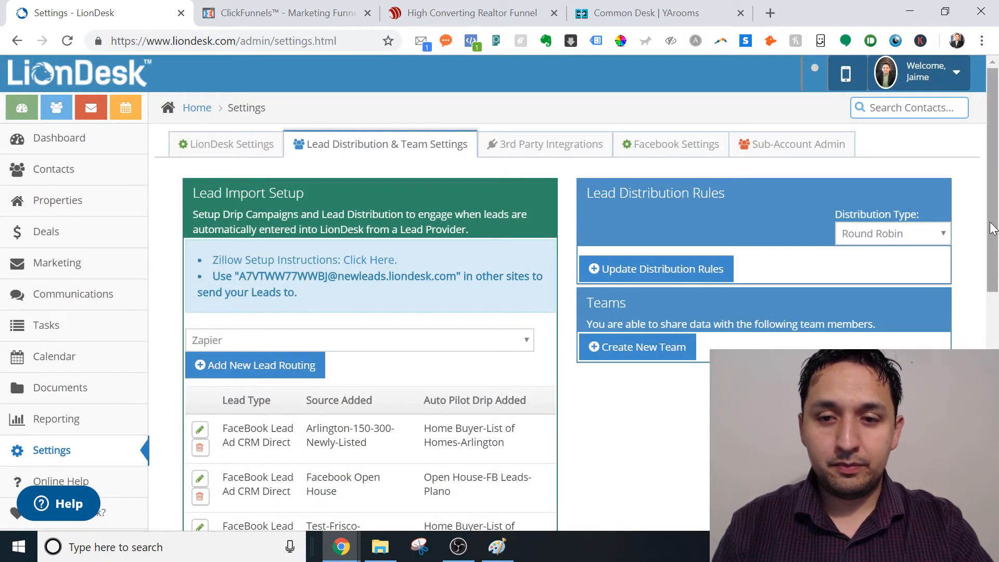
Check the Lead Import Setup list for the new Zapier lead routing entry
left_click_drag(992, 227, 991, 455)
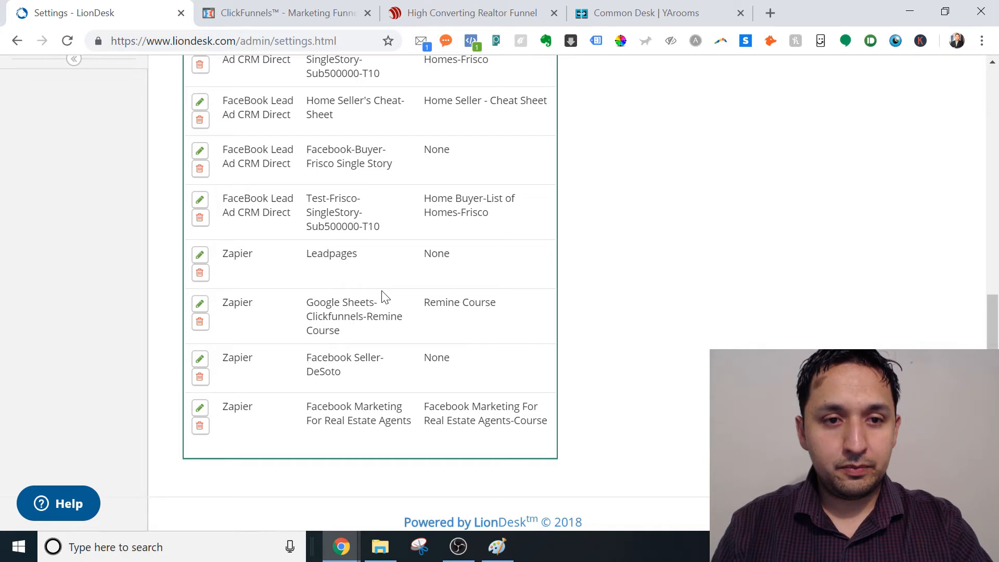
scroll(984, 291, "up", 4)
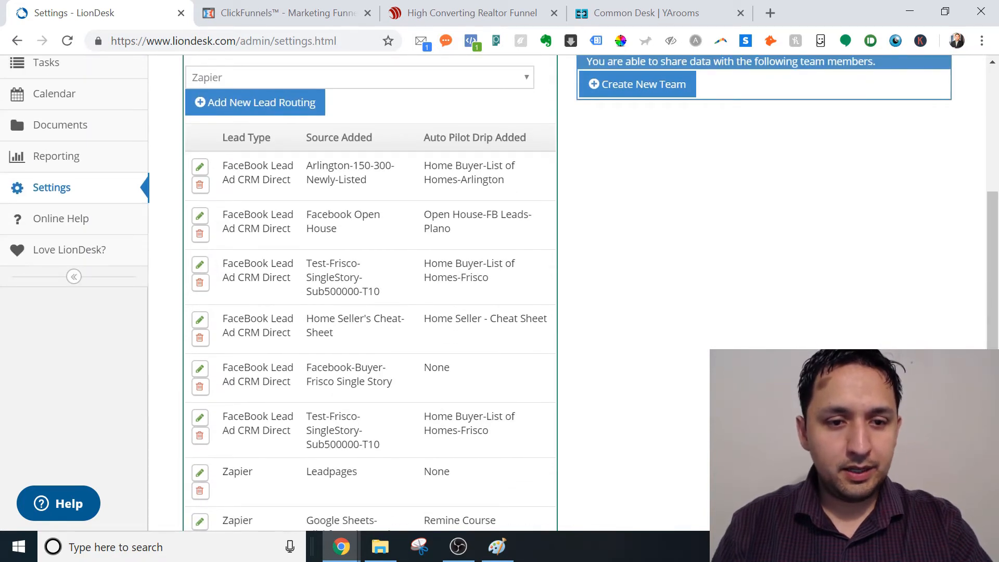
scroll(499, 291, "down", 4)
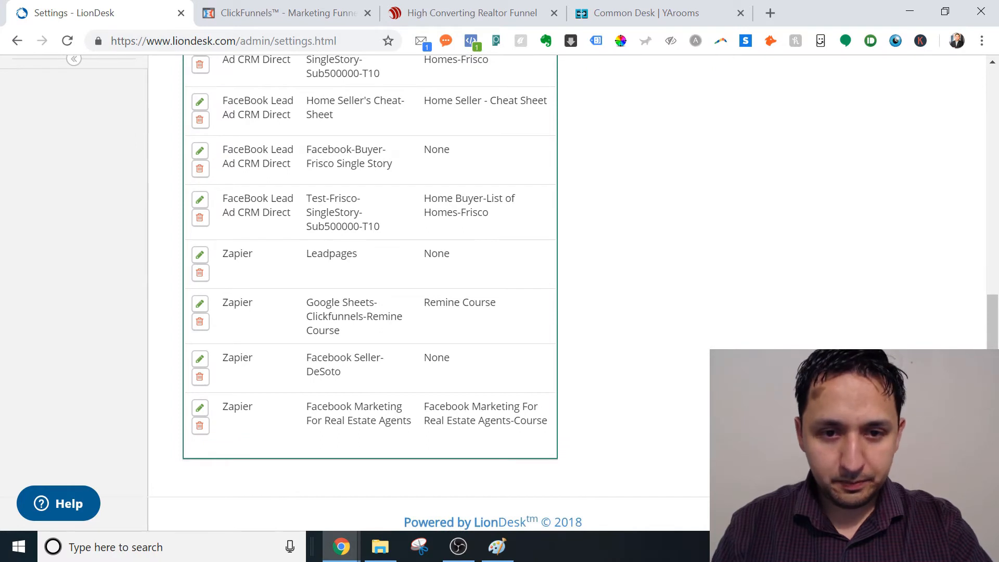
scroll(308, 321, "up", 10)
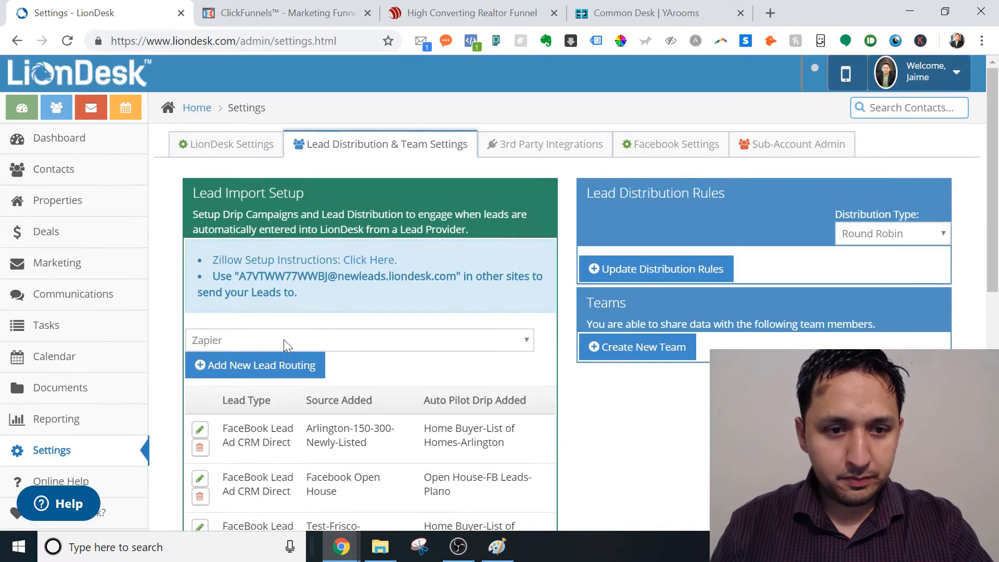
left_click(284, 353)
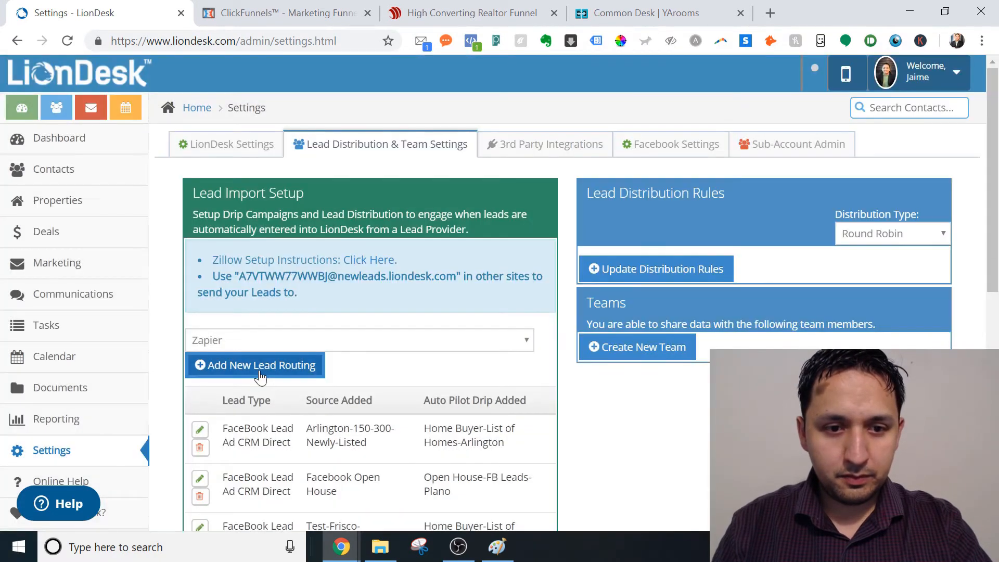
Reload the settings page and reopen the Lead Distribution & Team Settings
left_click(66, 41)
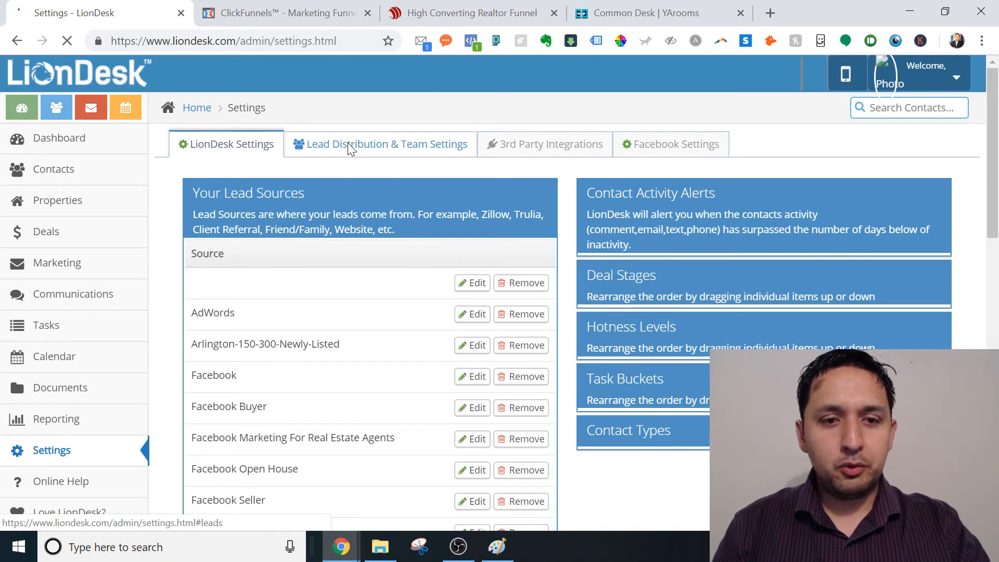
scroll(997, 244, "down", 5)
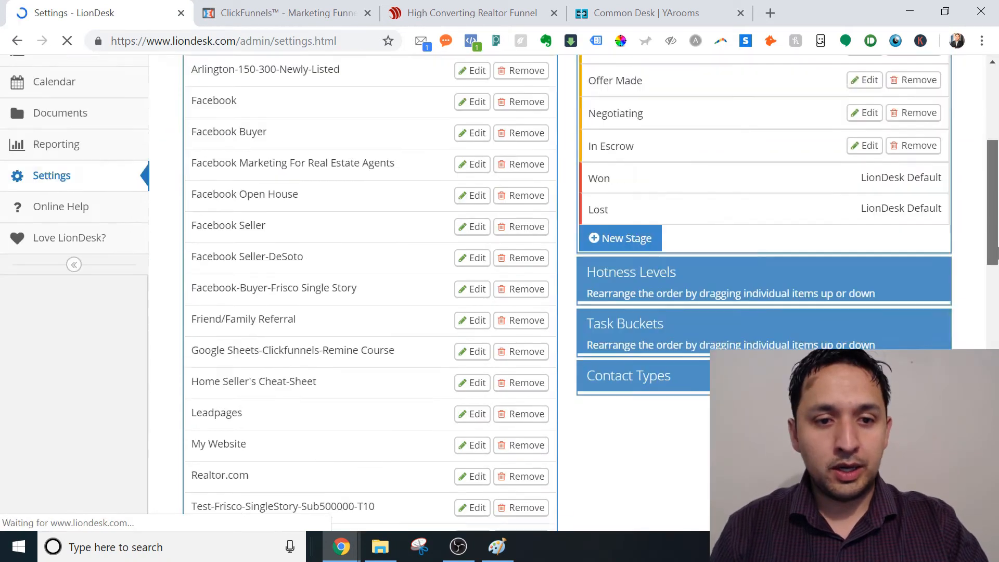
scroll(996, 254, "down", 3)
scroll(464, 349, "down", 1)
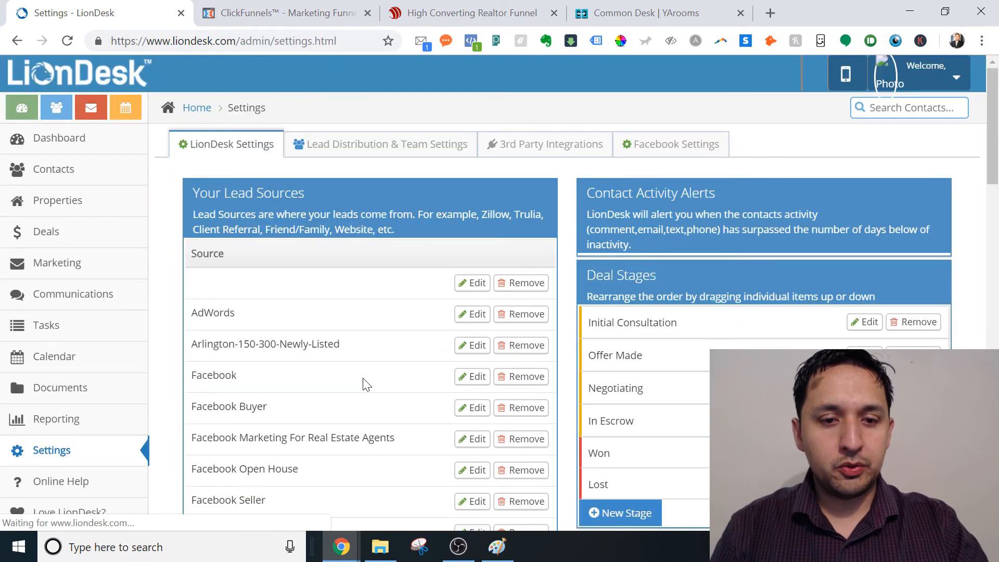
left_click(323, 154)
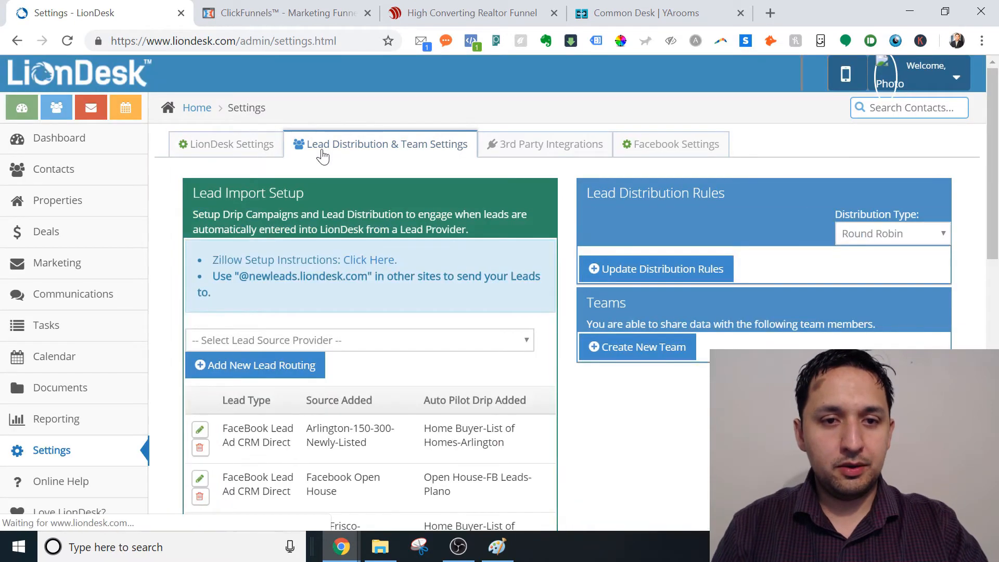
left_click(468, 341)
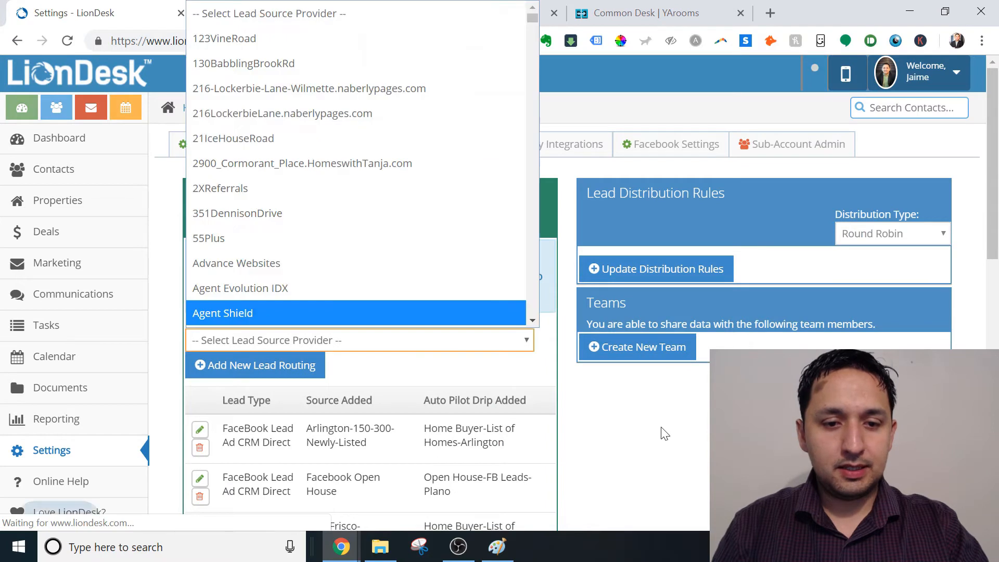
left_click(662, 432)
Remove the two duplicate Zapier routings for Test-Frisco-SingleStory-Sub500000-T10-CF, keeping a single entry
scroll(997, 192, "down", 15)
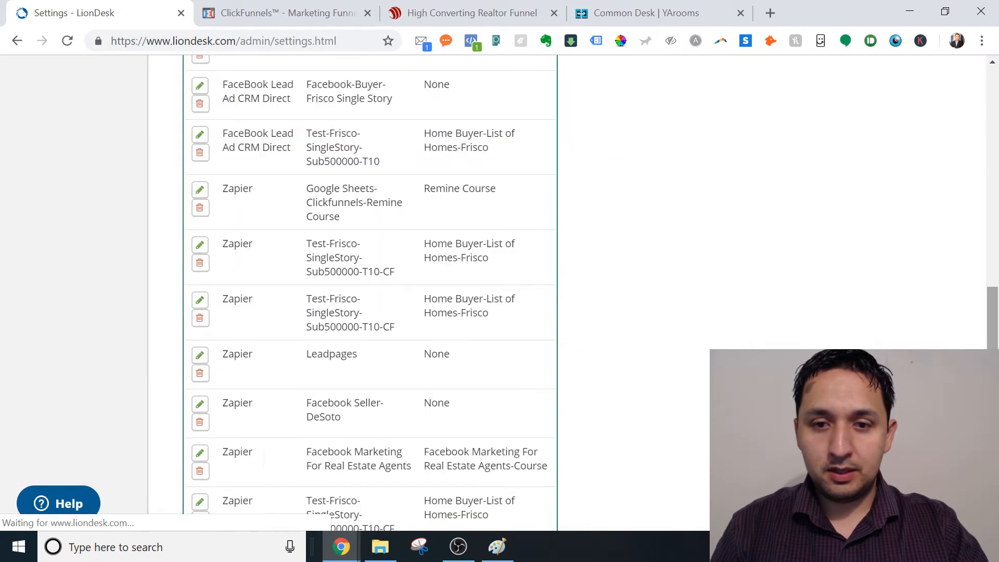
scroll(369, 292, "up", 1)
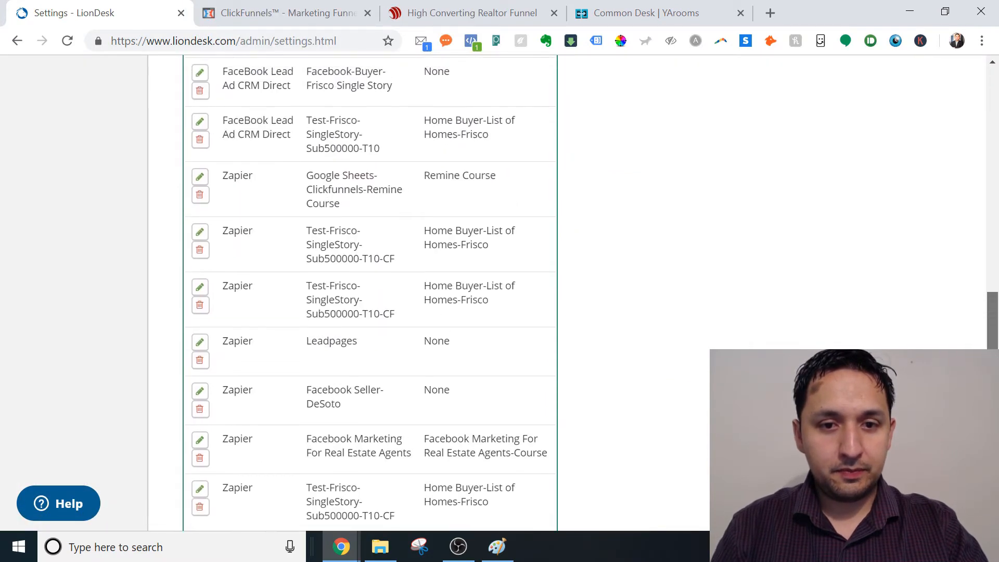
scroll(370, 292, "down", 1)
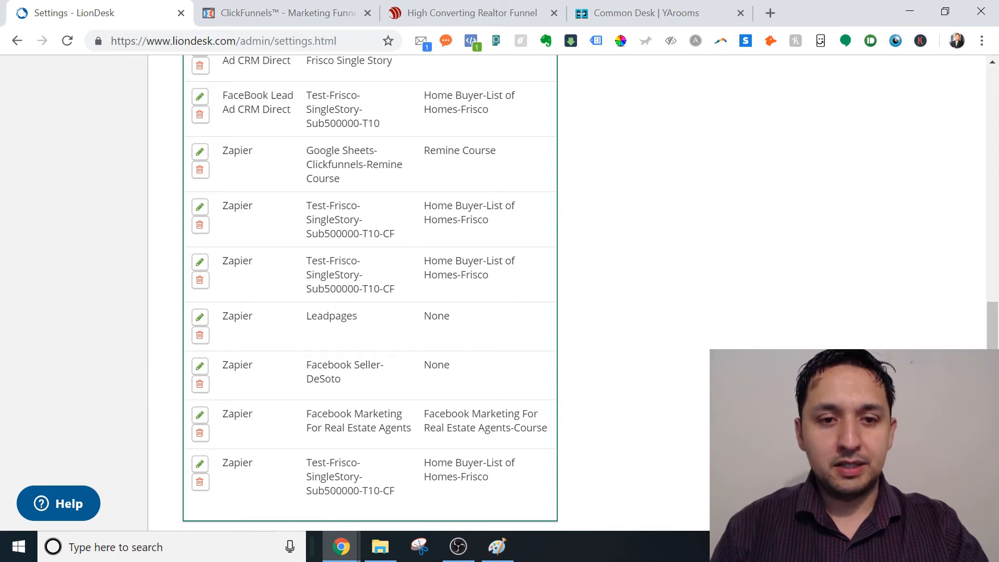
left_click(200, 282)
left_click(562, 152)
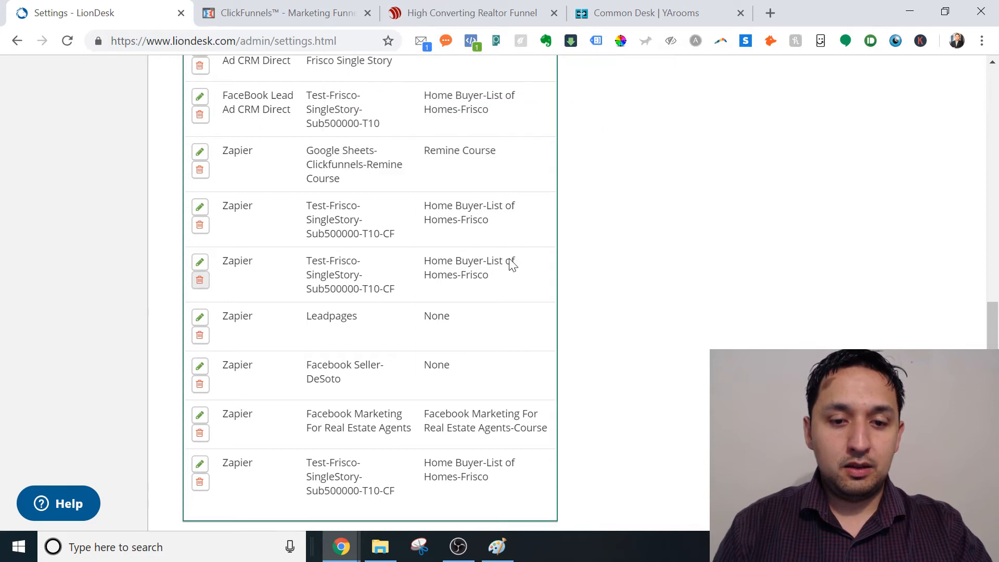
left_click(200, 428)
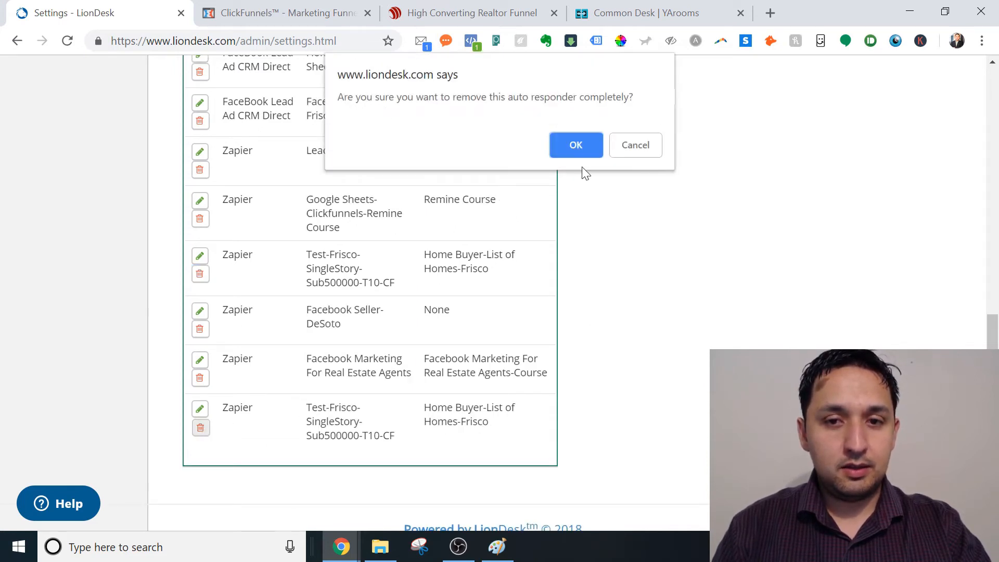
left_click(576, 146)
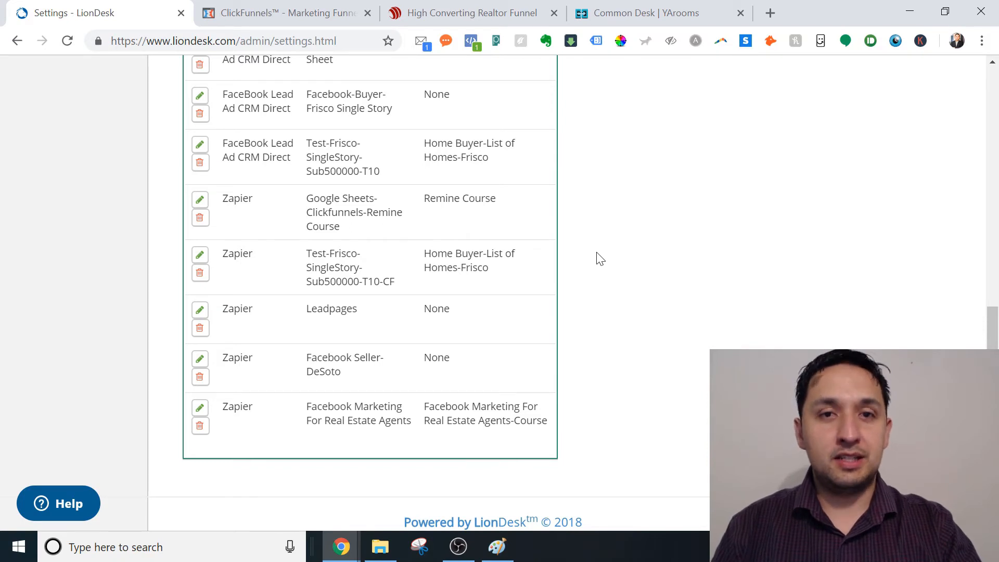
Look through the available lead source providers down to Zapier without selecting one
scroll(968, 253, "up", 1)
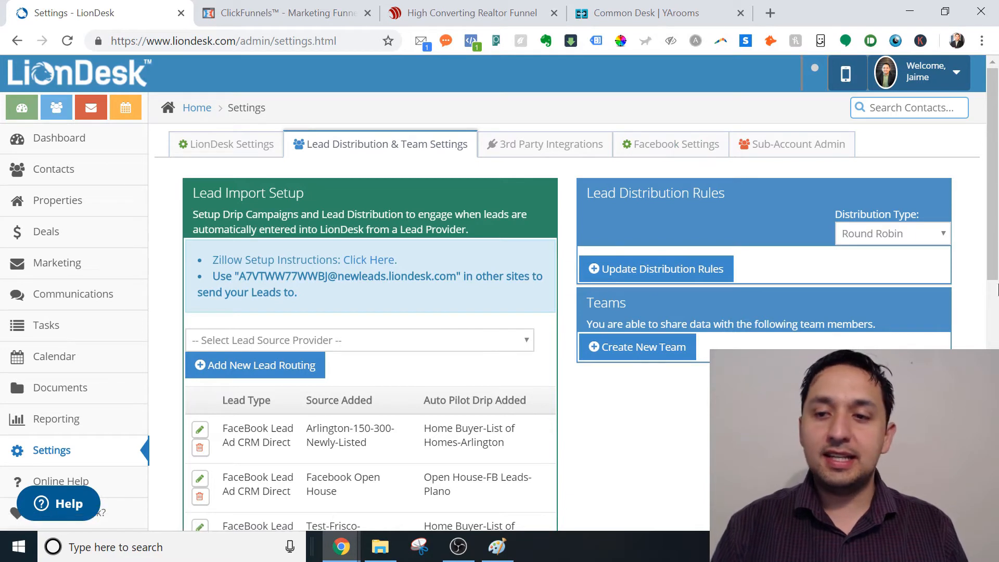
mouse_move(993, 222)
left_mouse_down()
mouse_move(994, 307)
mouse_move(994, 222)
left_mouse_up()
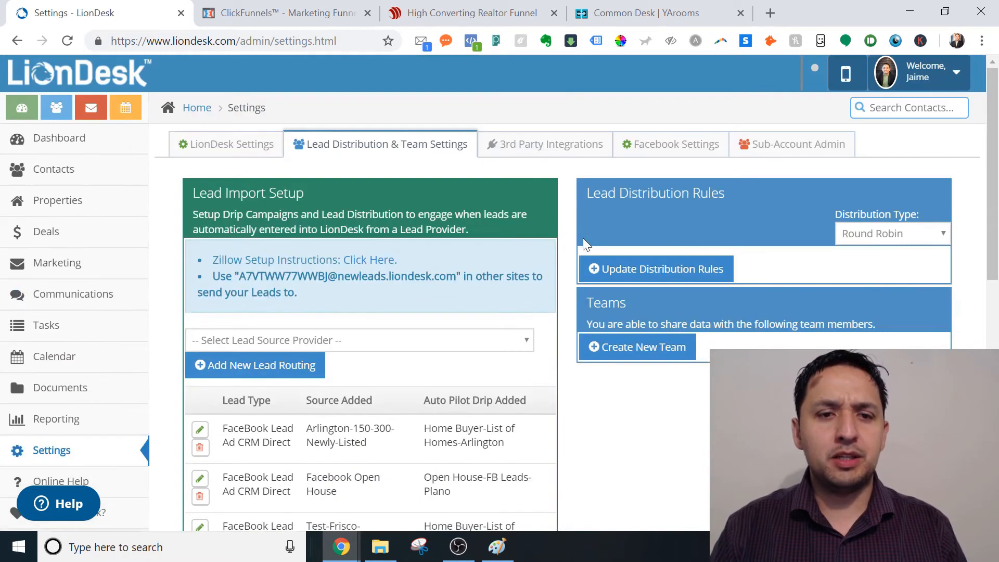
left_click(504, 341)
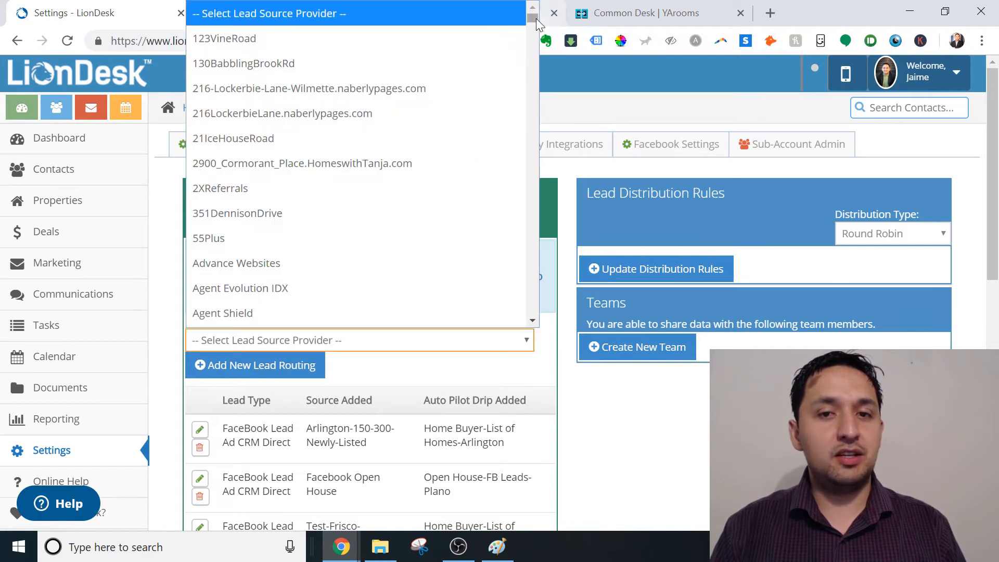
left_click_drag(536, 18, 531, 189)
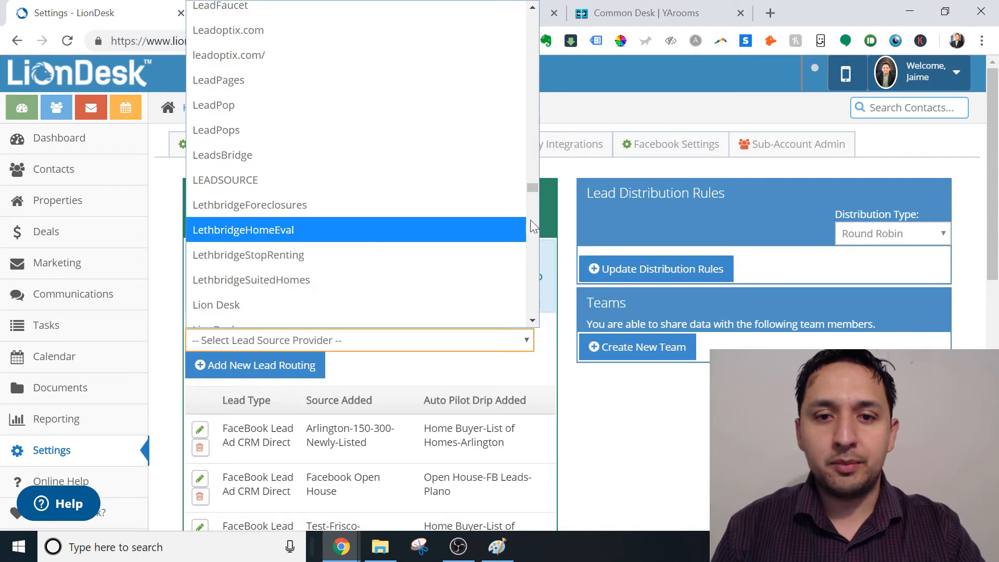
left_click_drag(529, 187, 544, 63)
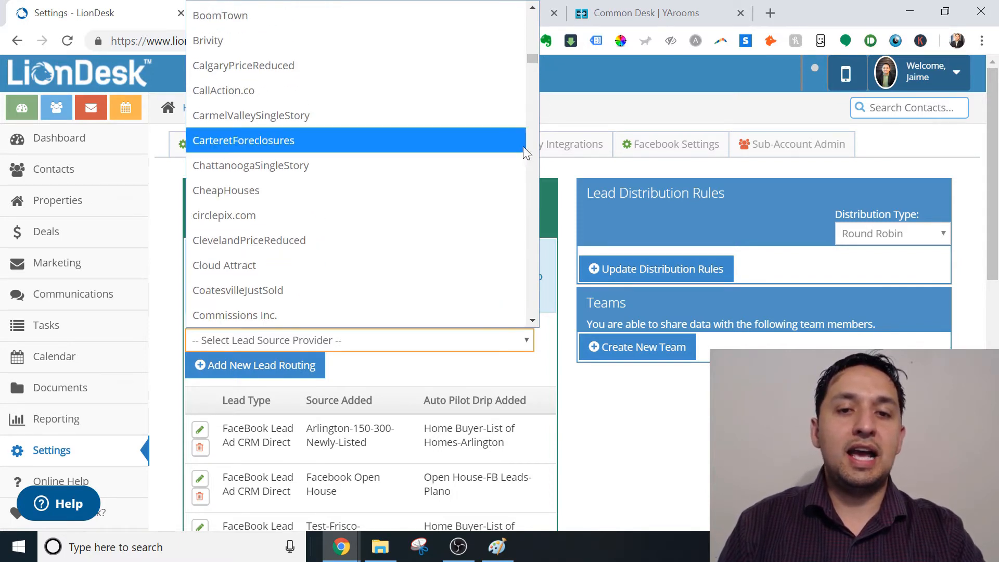
scroll(519, 148, "down", 20)
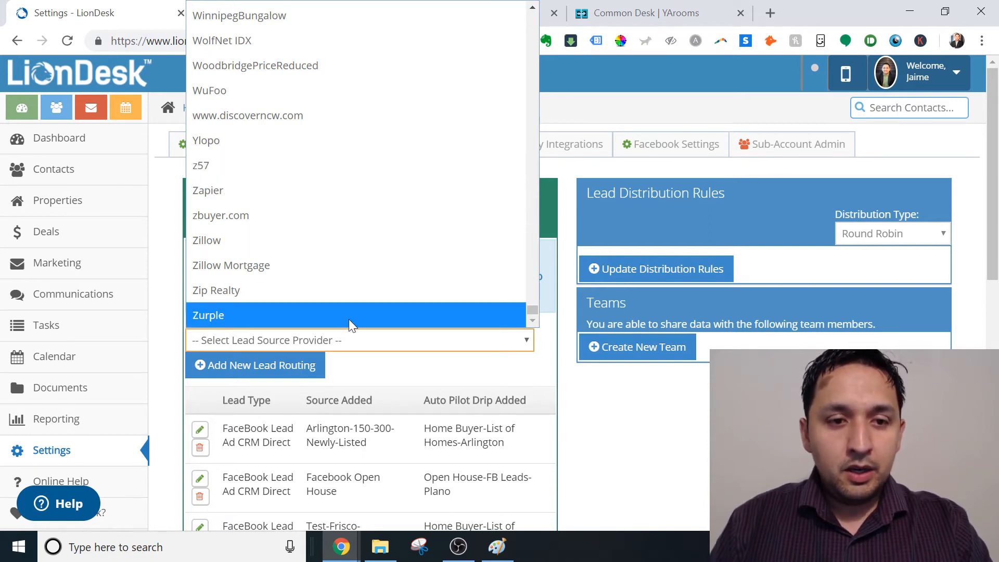
left_click(544, 358)
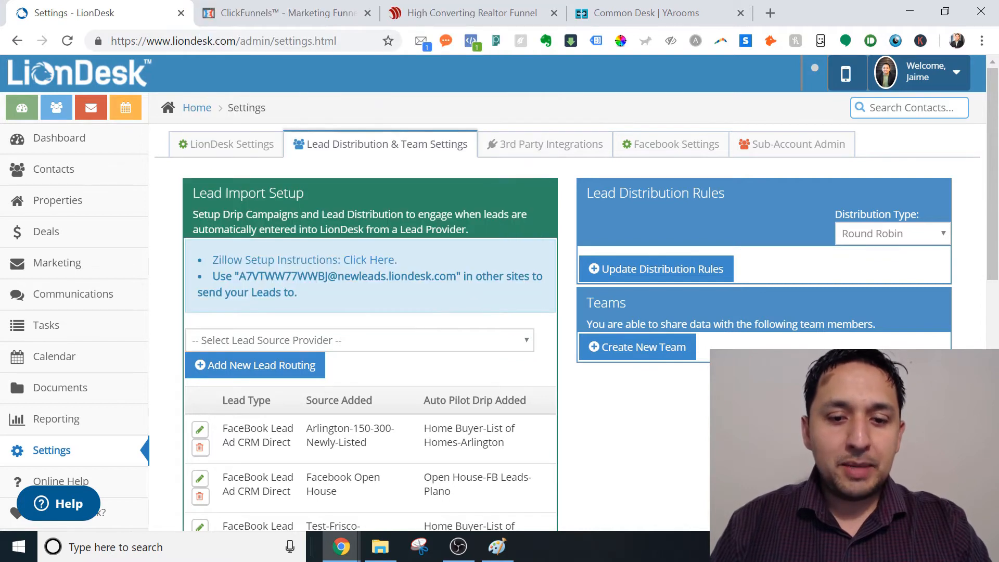
Review the hand-drawn lead flow diagram in Paint and return to the LionDesk settings in Chrome
left_click(495, 546)
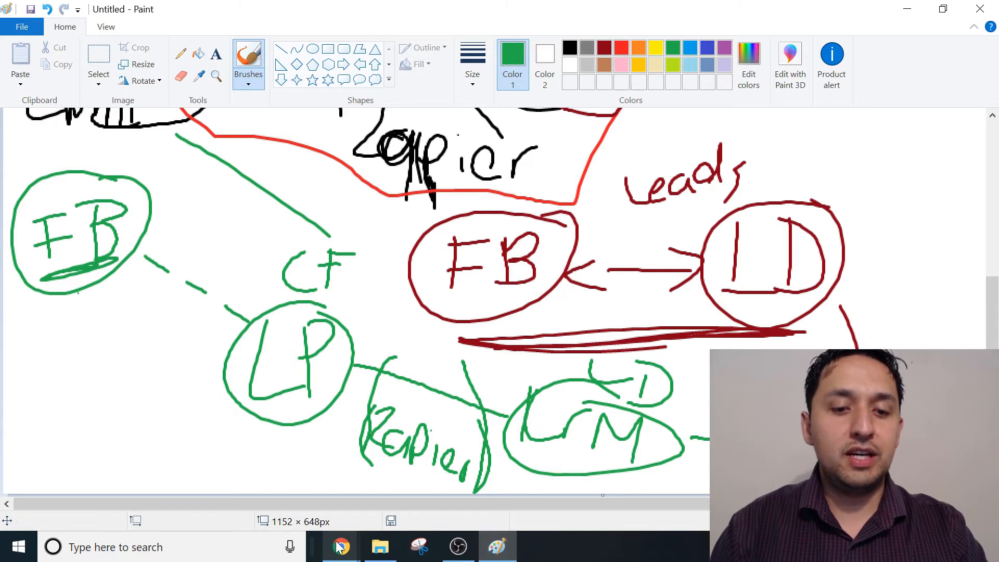
mouse_move(339, 547)
mouse_move(304, 512)
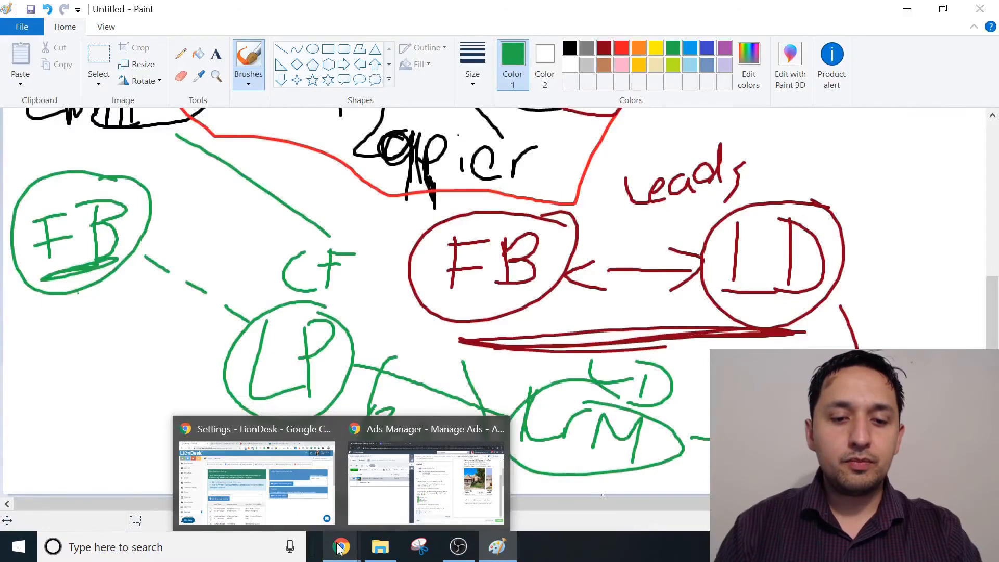
left_click(276, 501)
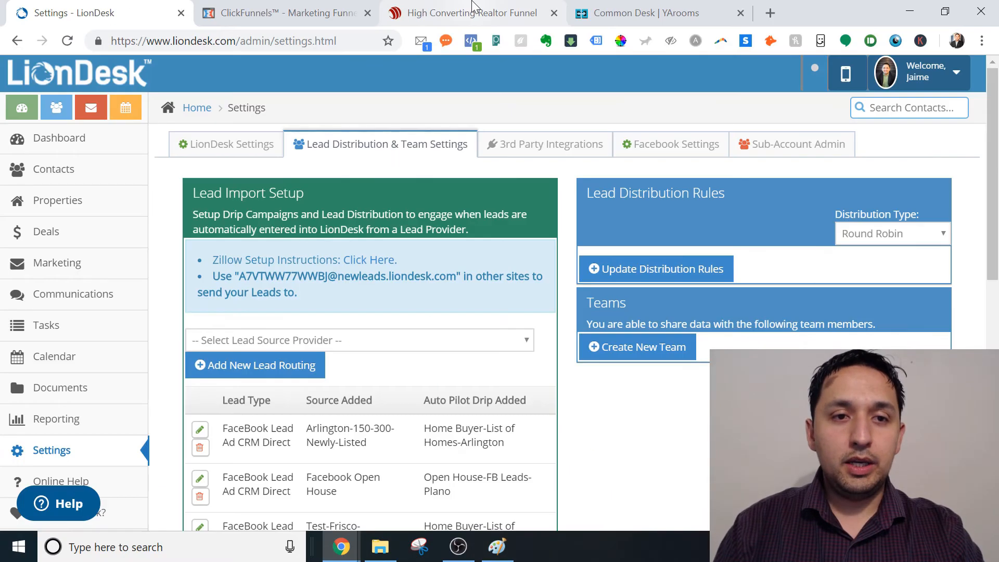
Open zapier.com in a new browser tab and return to it after viewing the Paint diagram
left_click(769, 13)
type("zapier.com")
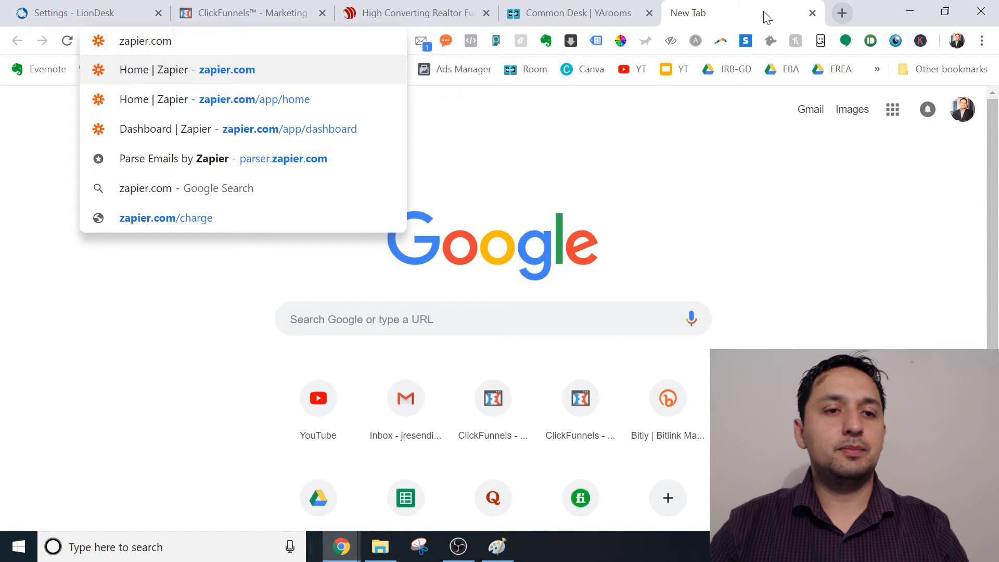
key("Return")
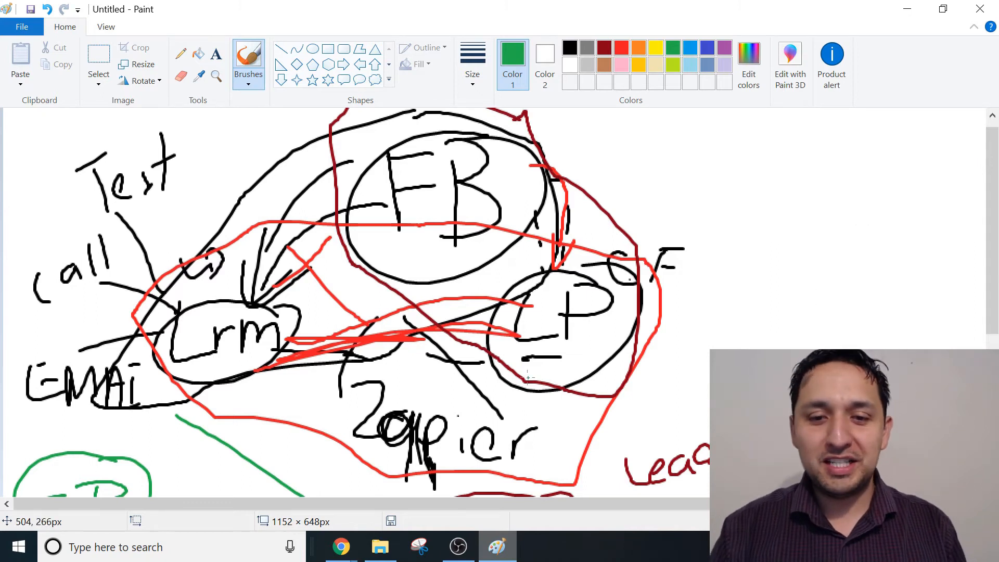
left_click(339, 553)
mouse_move(196, 476)
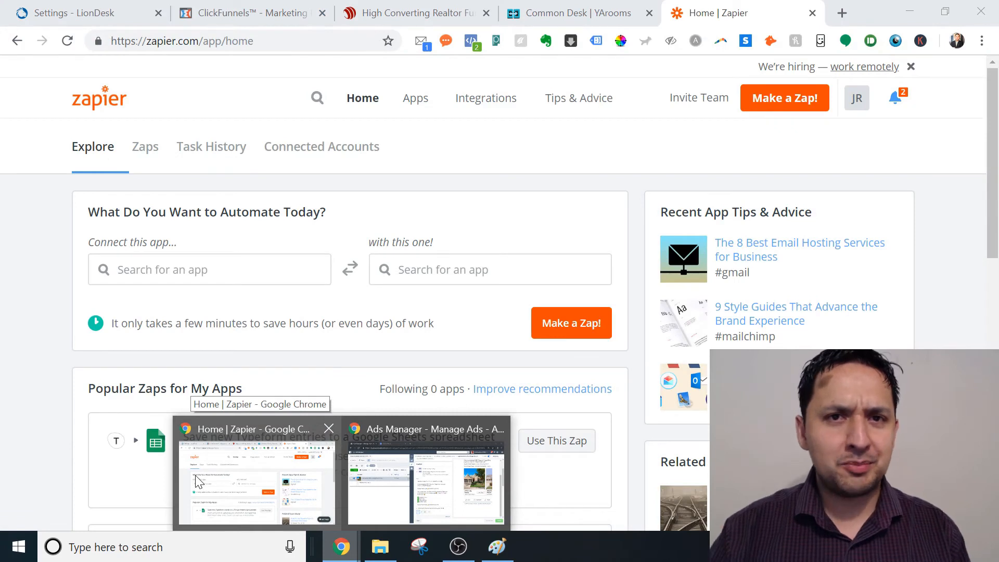
left_click(195, 476)
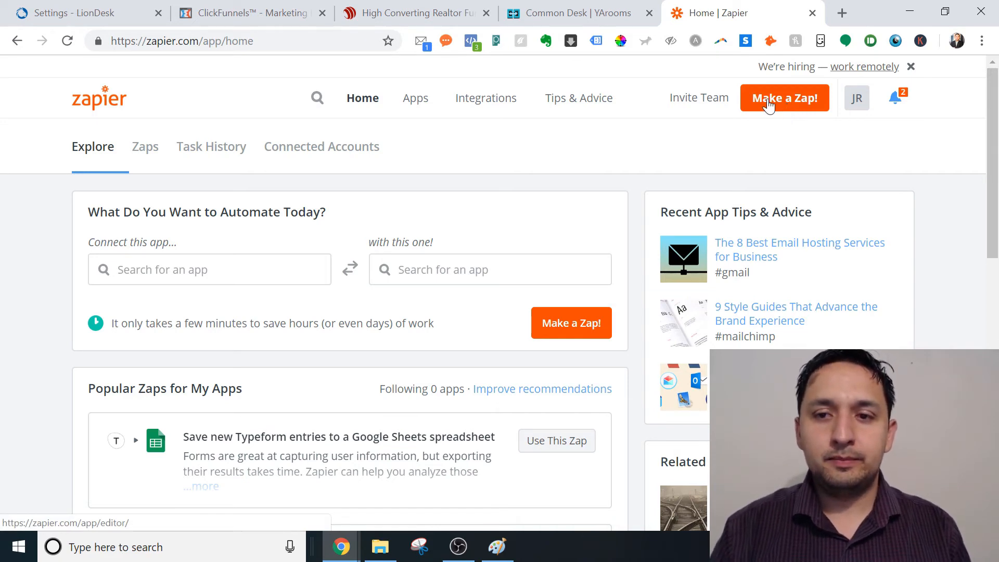
Create a new zap with ClickFunnels as its trigger app, close the Common Desk tab, and view the available triggers
left_click(769, 104)
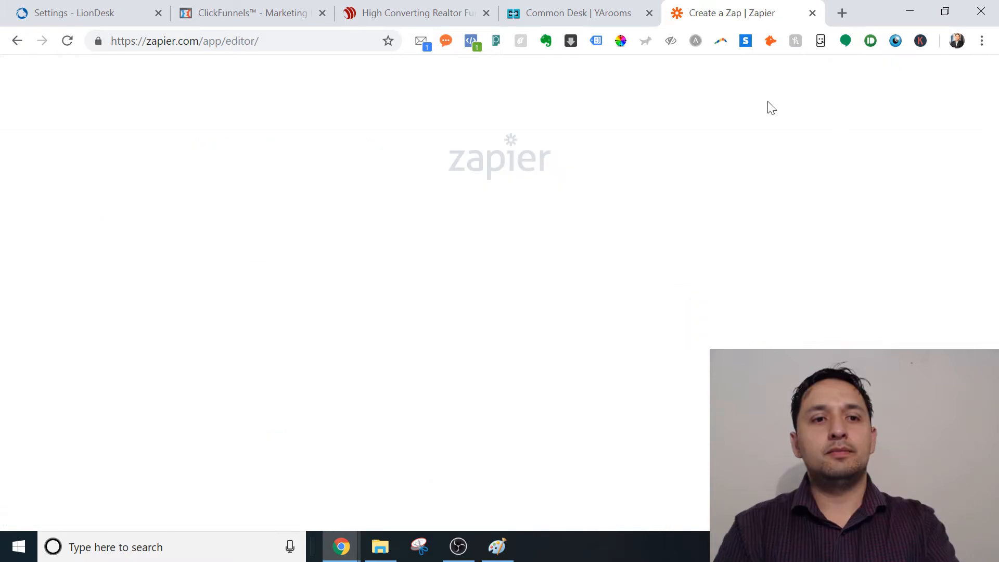
left_click(649, 13)
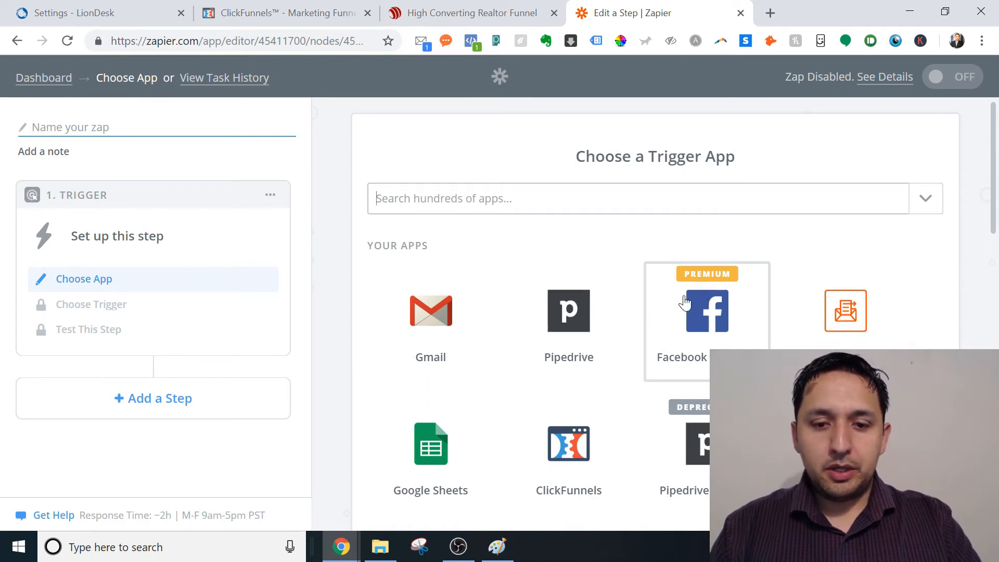
left_click(594, 434)
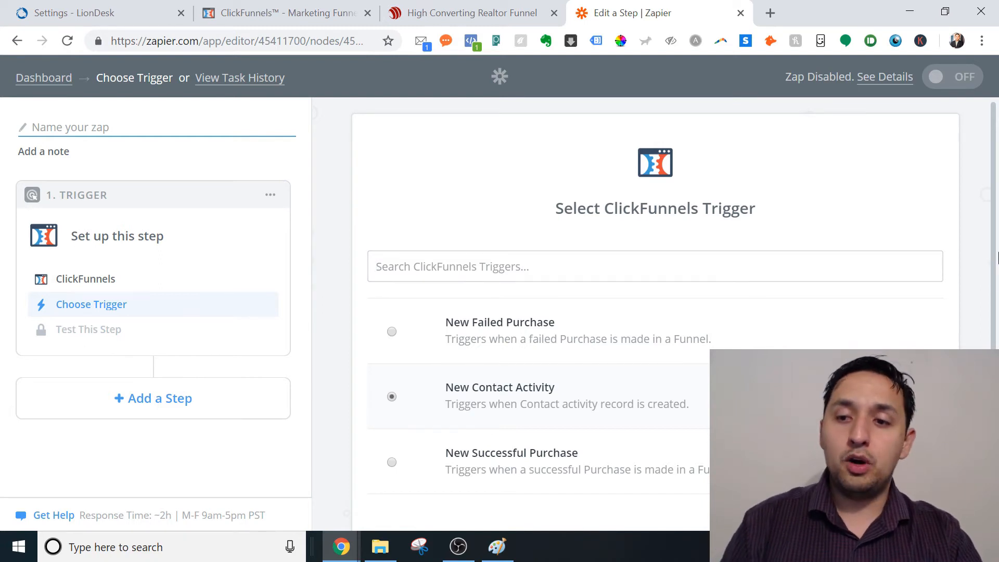
left_click_drag(991, 253, 983, 342)
left_click(984, 342)
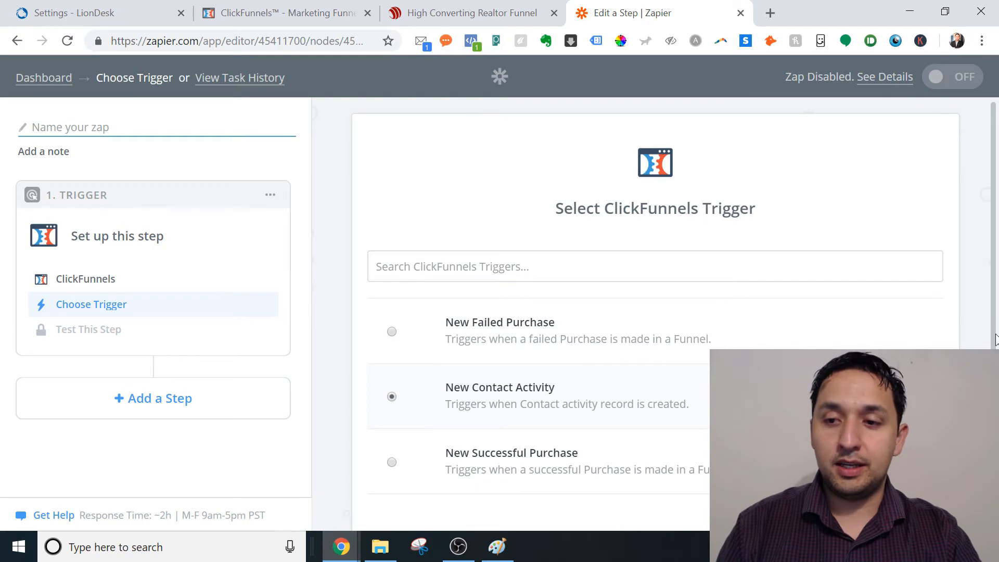
scroll(622, 364, "down", 2)
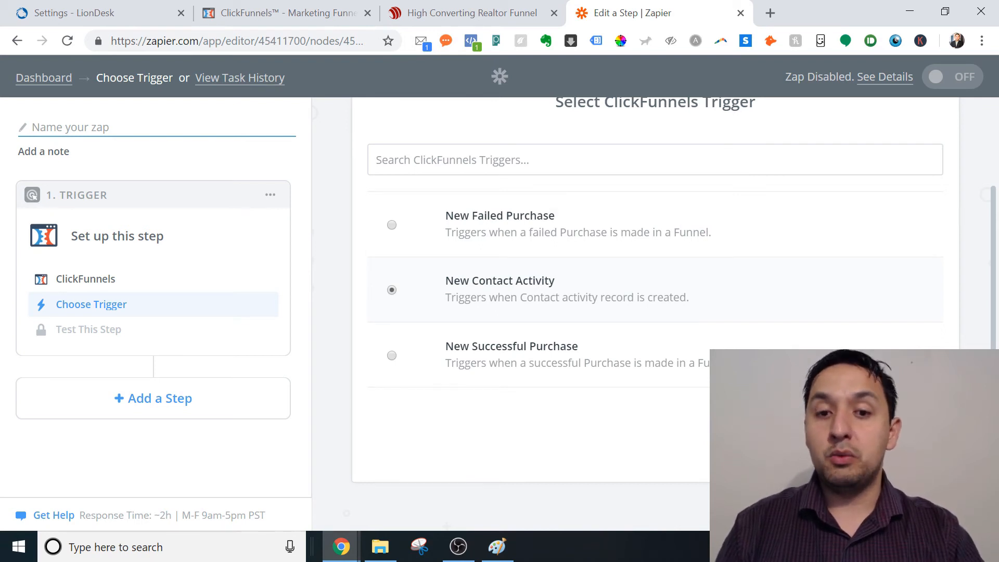
Save New Contact Activity as the trigger, and test and choose the ClickFunnels-First Try-Plano-Homes account for it
left_click(893, 435)
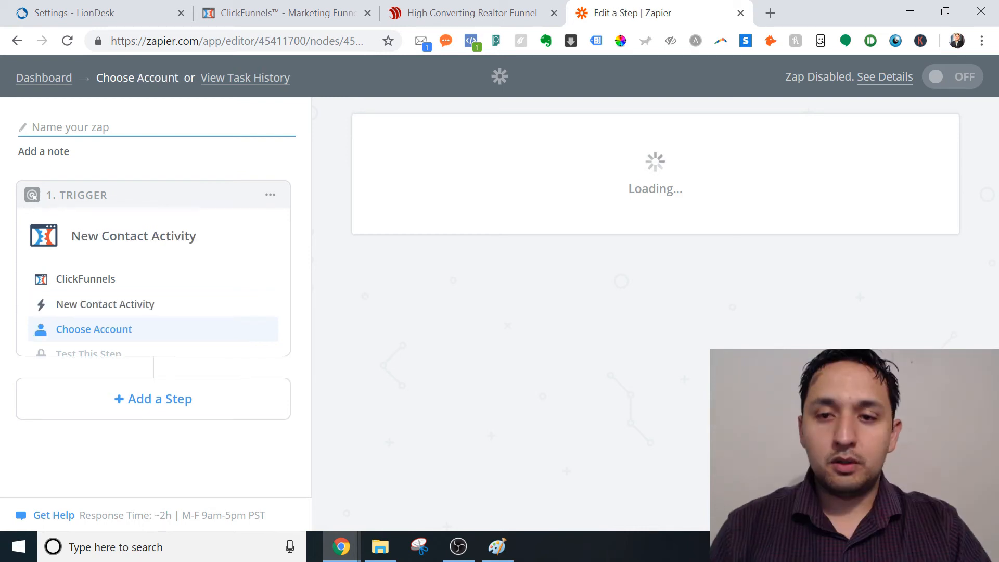
left_click_drag(997, 141, 998, 194)
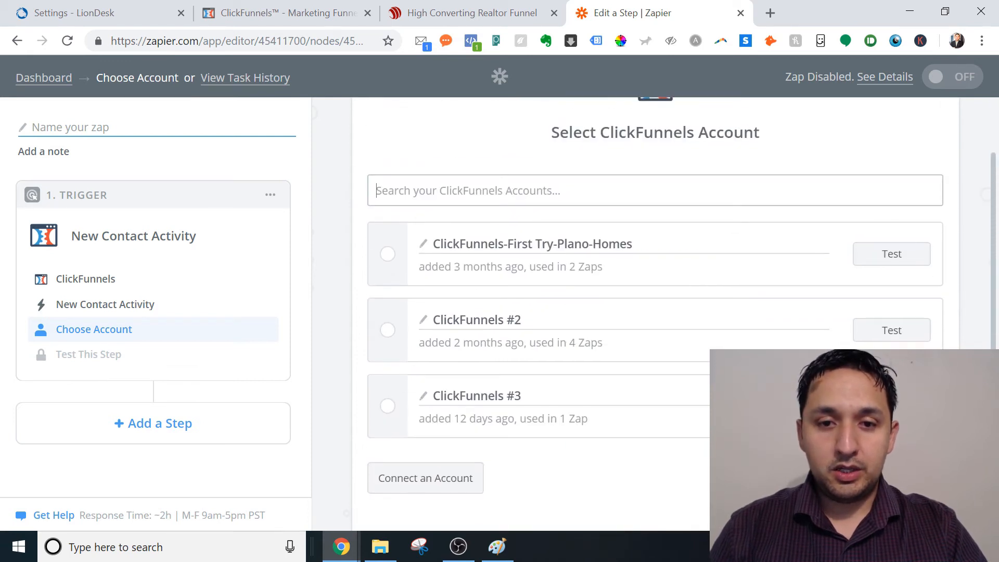
left_click(898, 263)
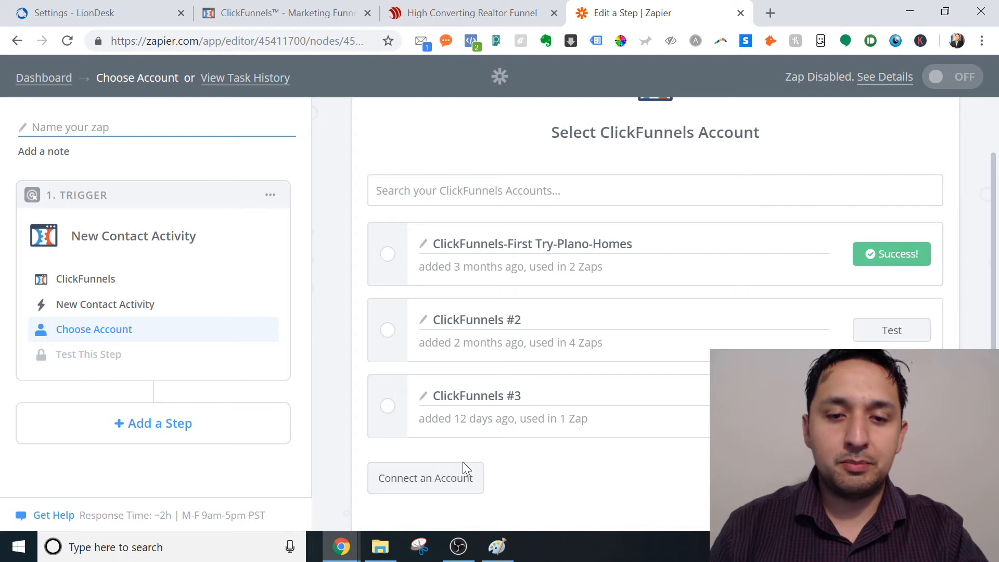
left_click(387, 255)
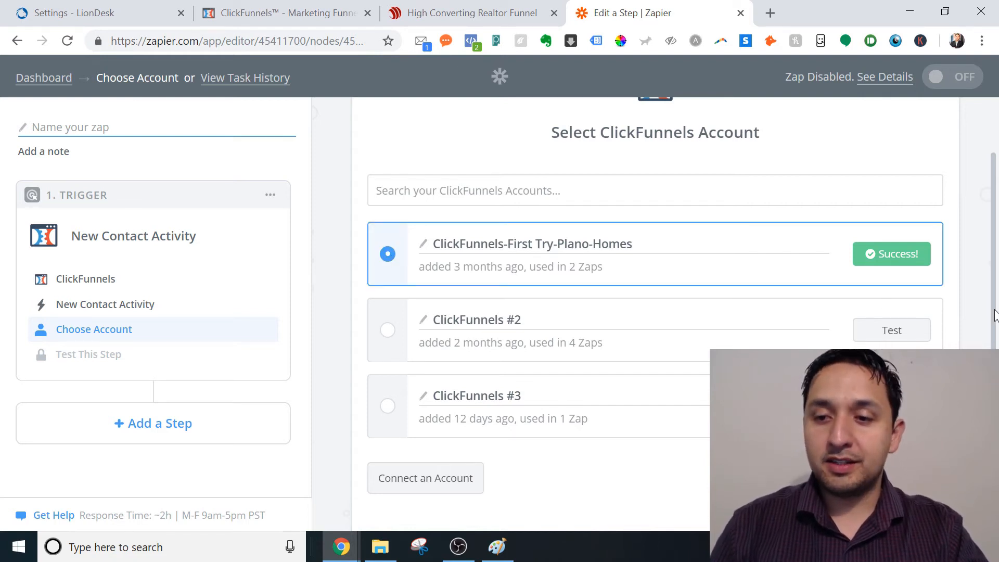
scroll(997, 316, "down", 2)
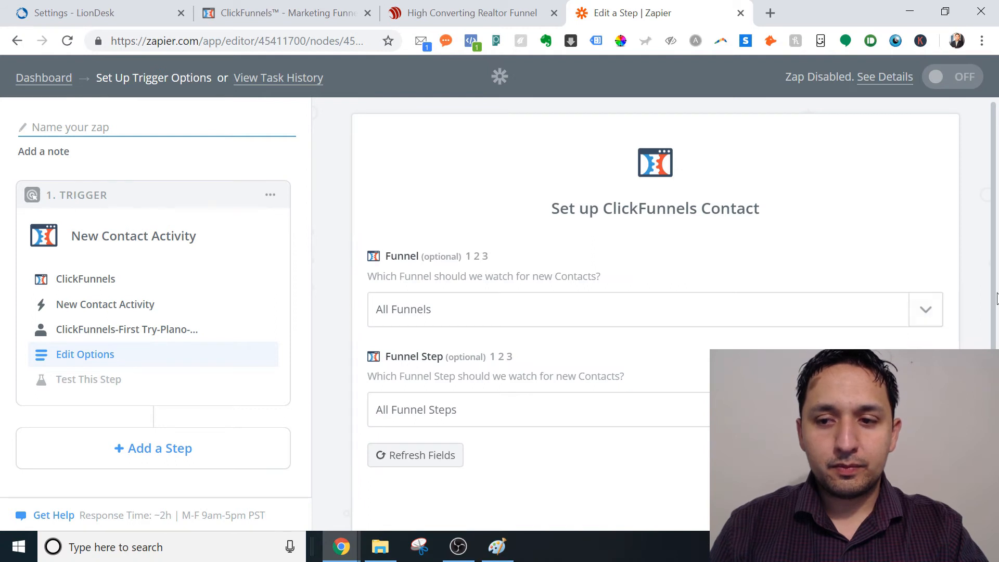
Set the trigger's funnel to Single Story Frisco Homes Under $500,000, moving the High Converting Realtor Funnel tab after the Zapier tab
scroll(997, 300, "down", 2)
left_click(926, 254)
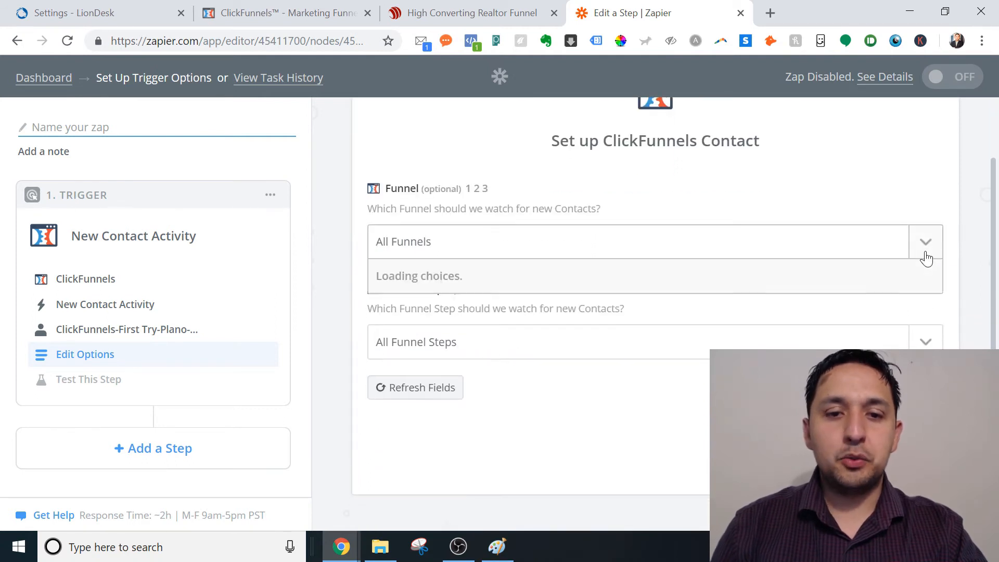
left_click(456, 6)
left_click_drag(456, 7, 579, 5)
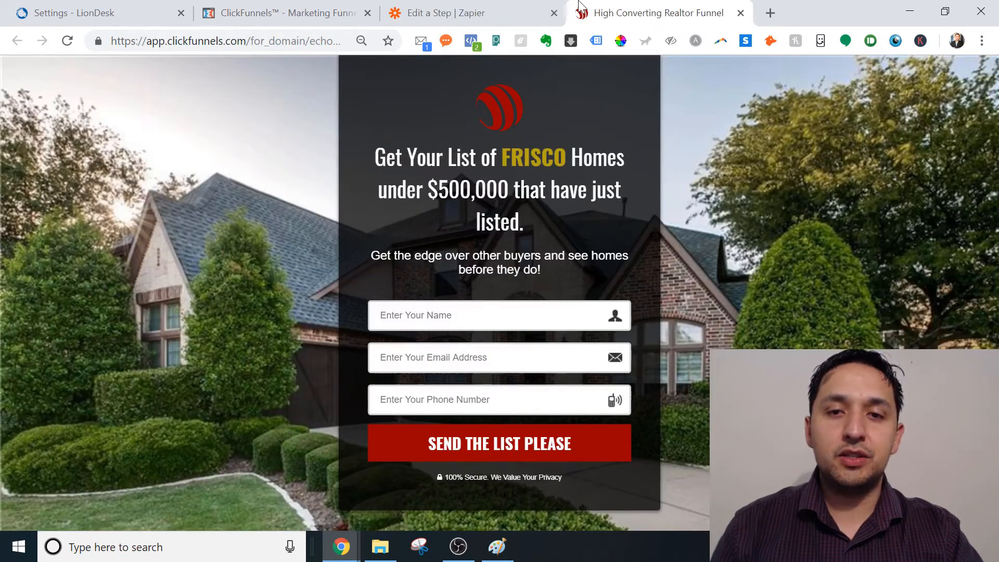
left_click(448, 13)
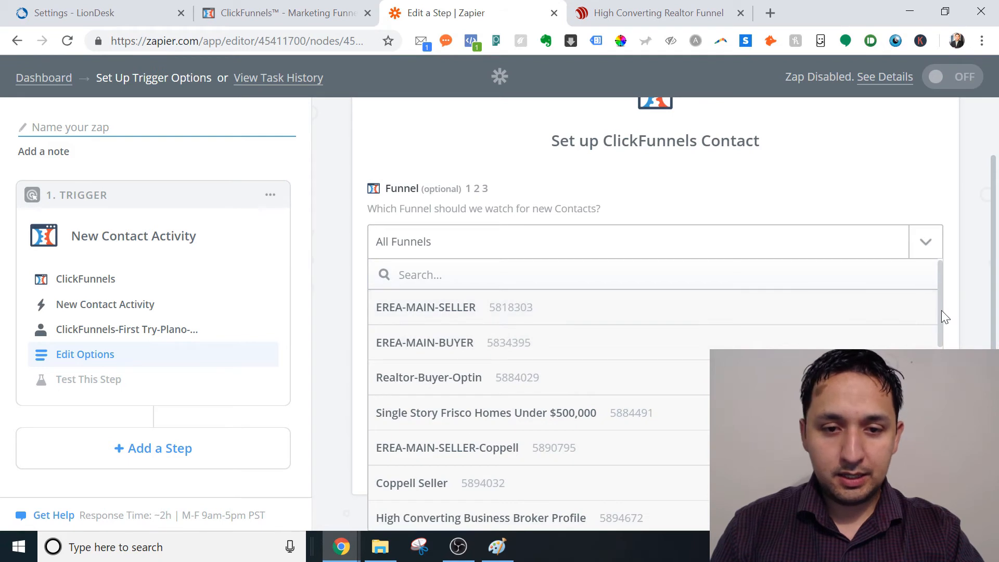
left_click_drag(942, 311, 942, 326)
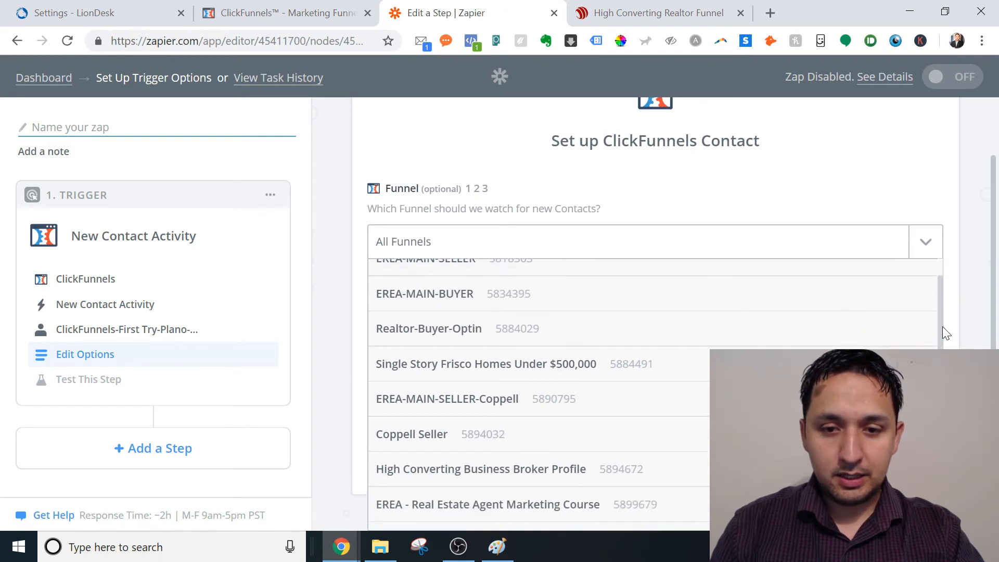
left_click(625, 369)
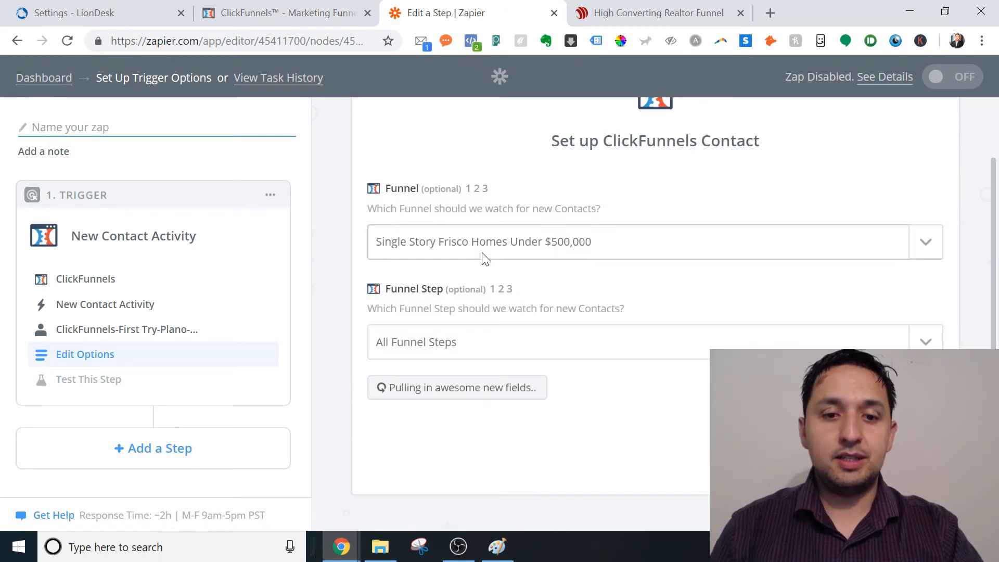
Set the trigger's funnel step to Frisco Home Report, check the realtor landing page, and save the trigger options
left_click(619, 347)
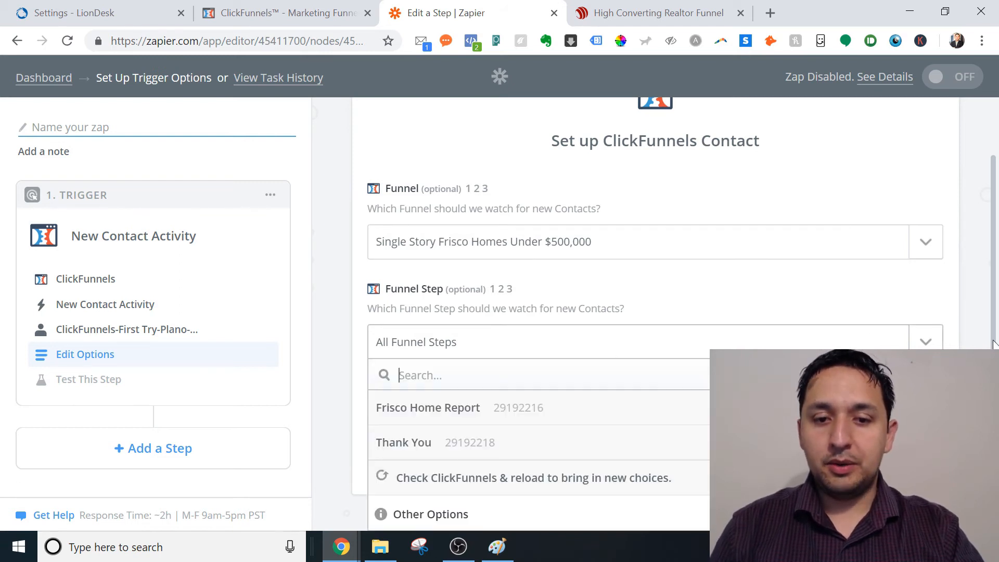
left_click_drag(996, 283, 998, 346)
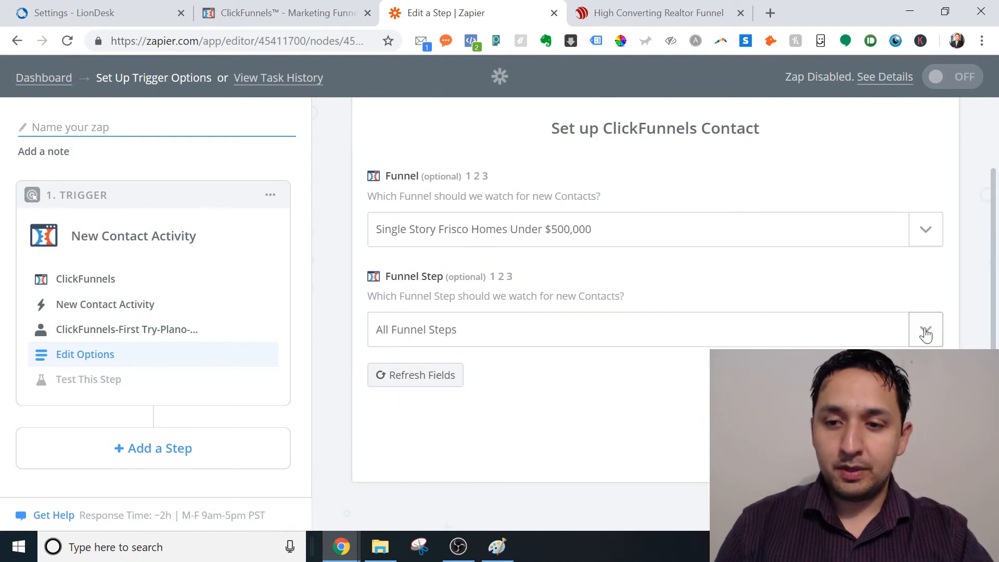
left_click(927, 335)
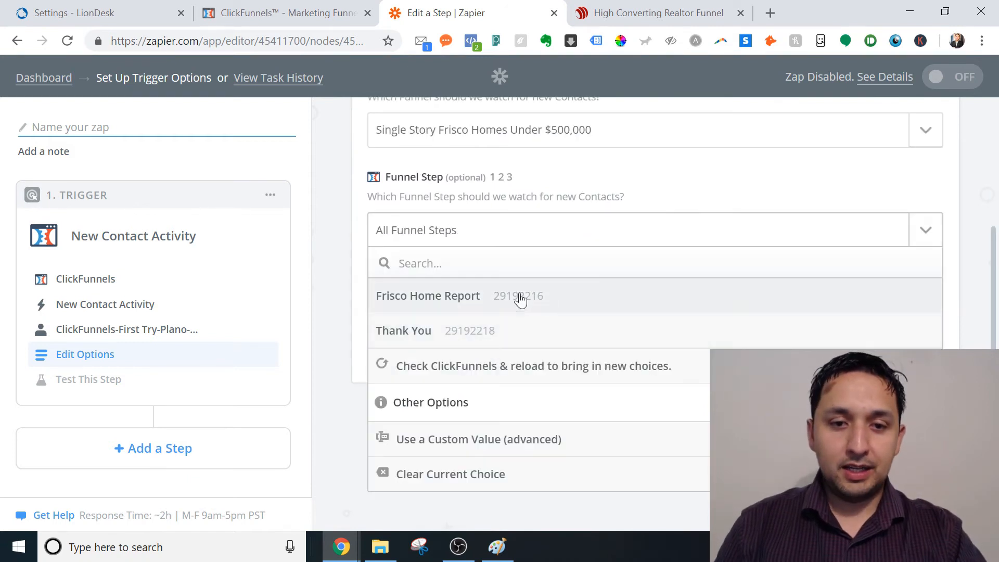
left_click(451, 299)
left_click(586, 7)
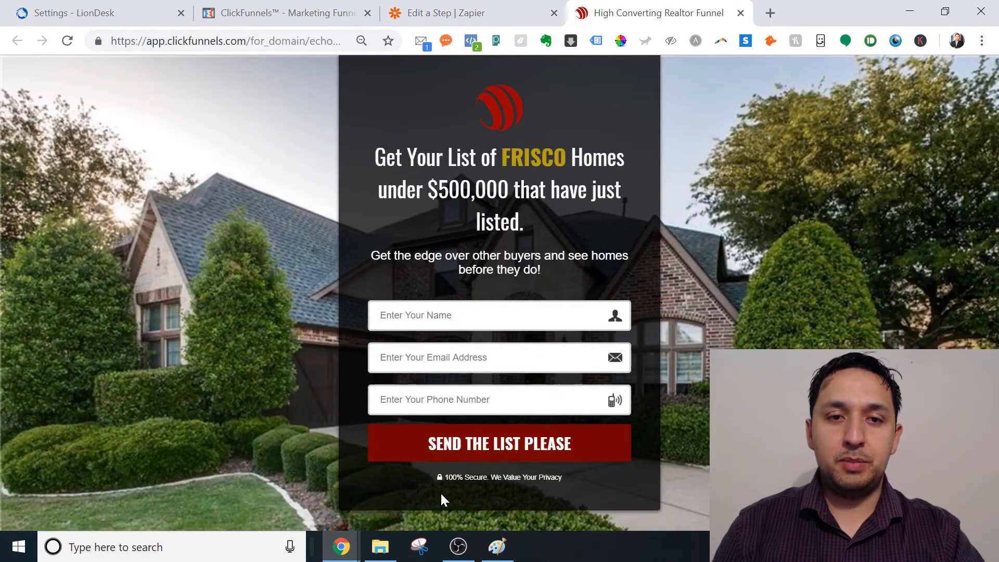
key("ctrl+shift+Tab")
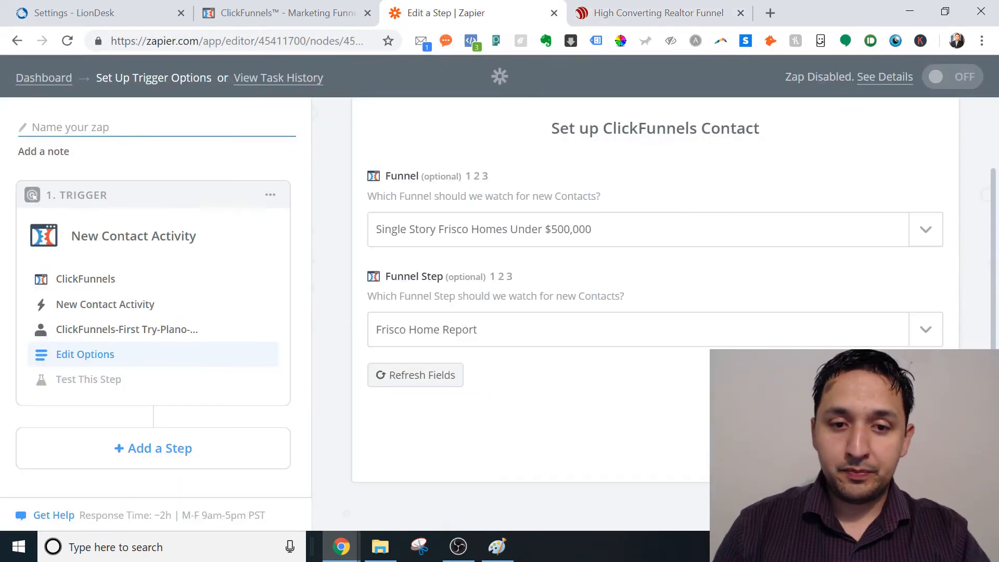
left_click(905, 449)
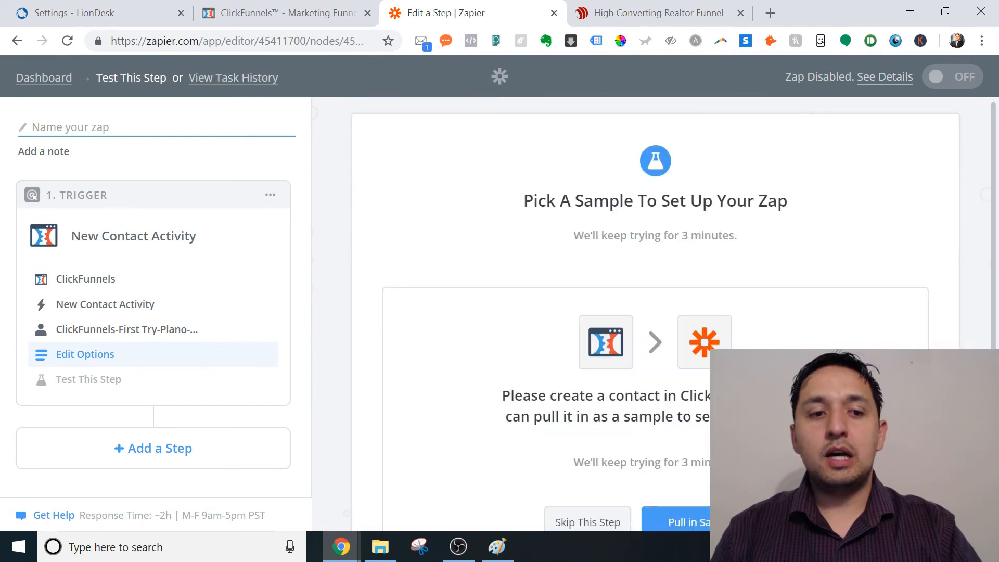
Pull in sample contacts from the ClickFunnels account to test the trigger
left_click_drag(997, 202, 996, 300)
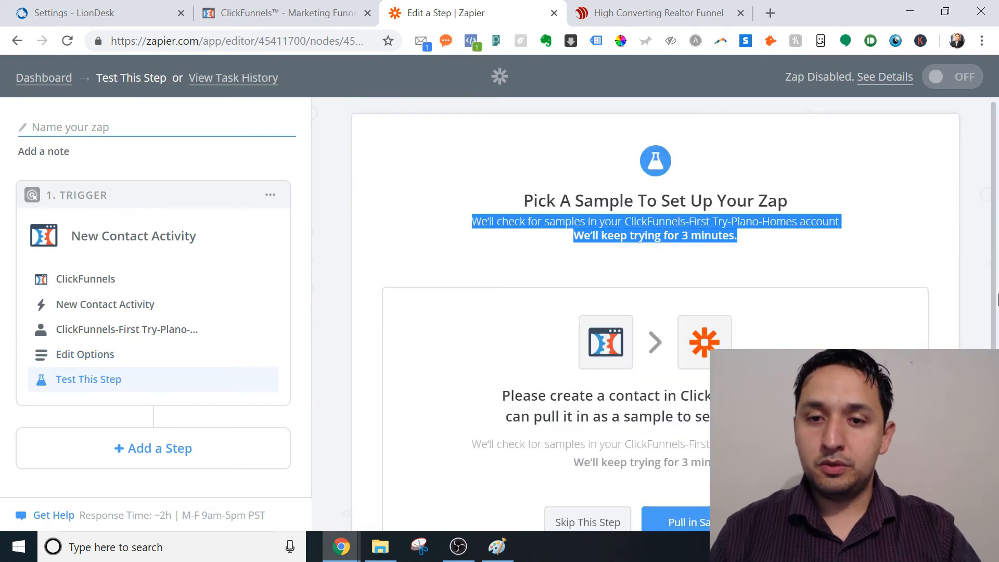
left_click(904, 250)
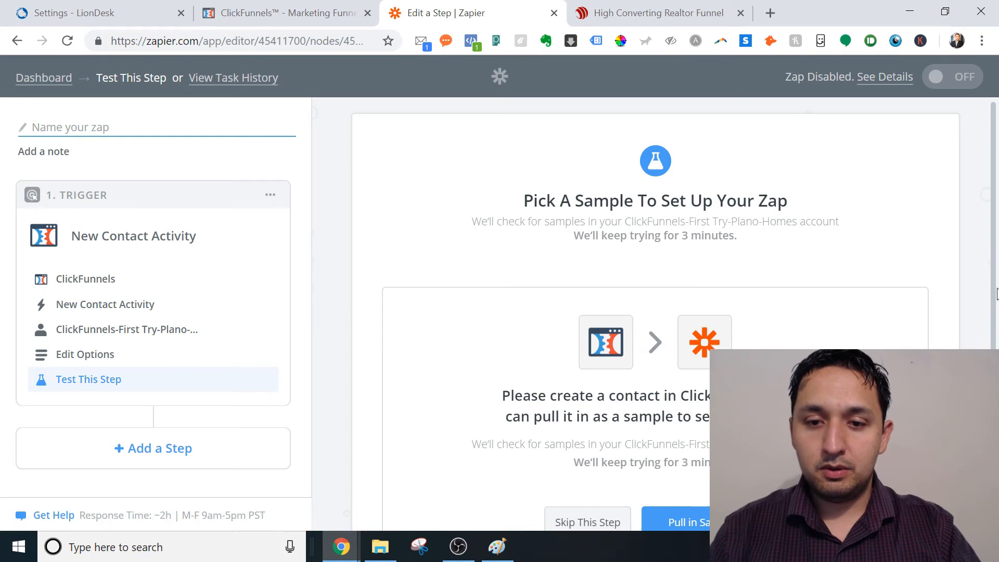
scroll(996, 320, "down", 3)
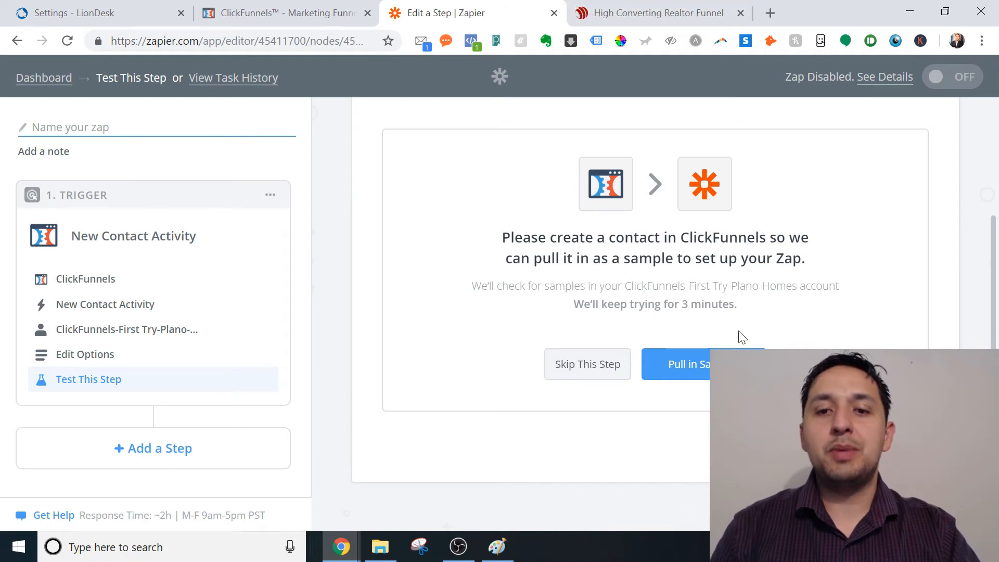
left_click(685, 366)
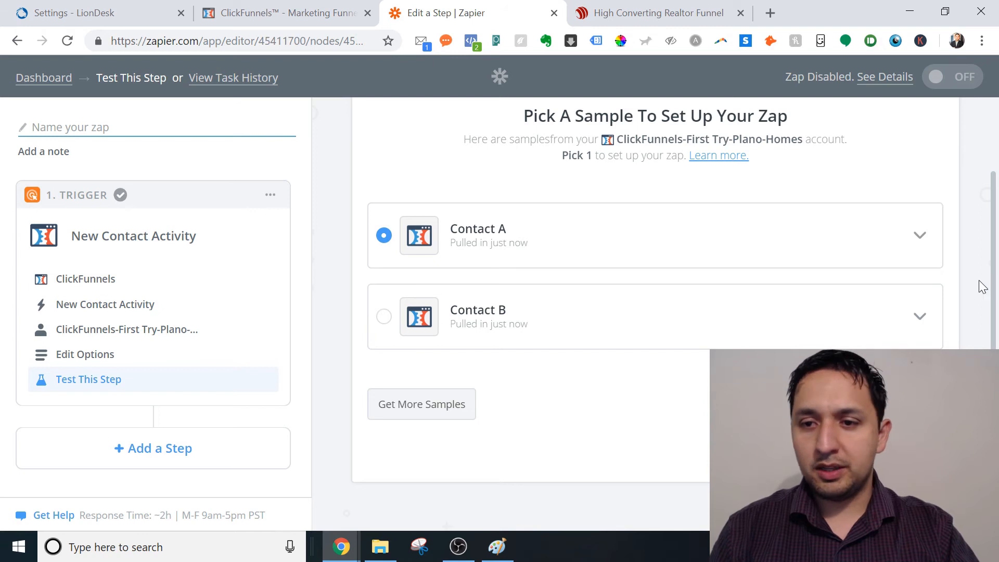
Review the field data of sample Contact A and continue with it as the trigger's sample
left_click(922, 238)
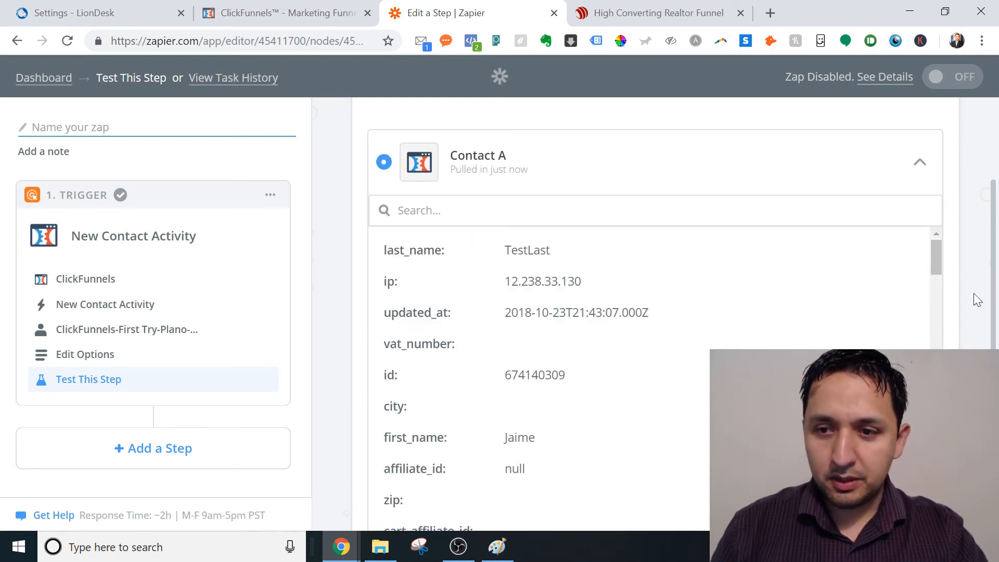
scroll(975, 296, "down", 2)
scroll(995, 301, "up", 3)
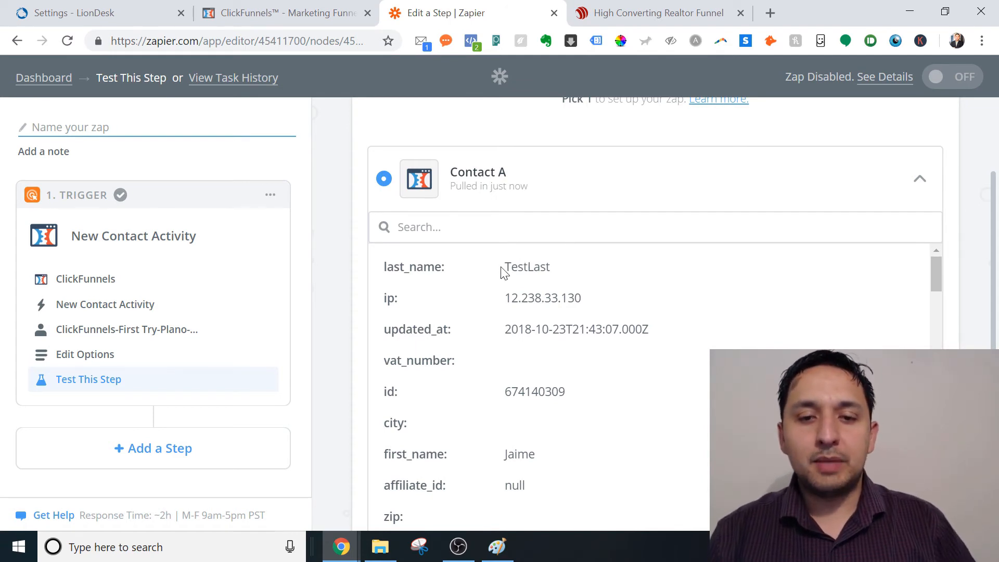
left_click_drag(504, 267, 524, 267)
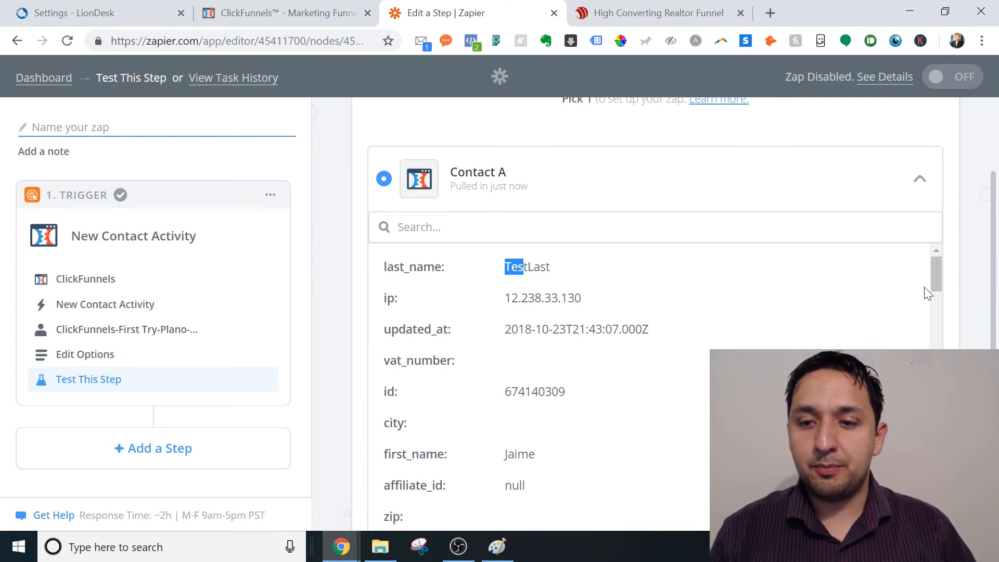
left_click_drag(932, 281, 930, 342)
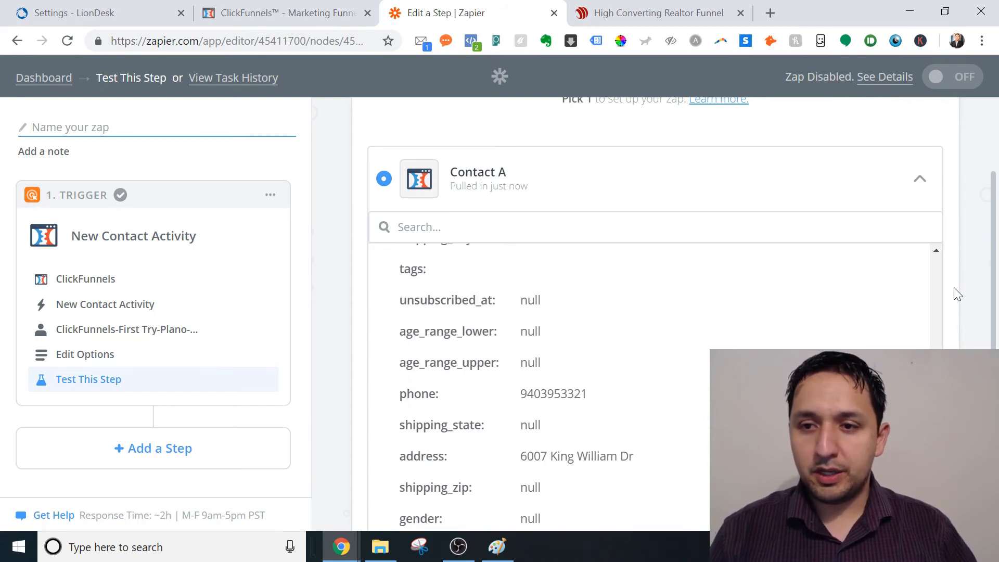
left_click(920, 178)
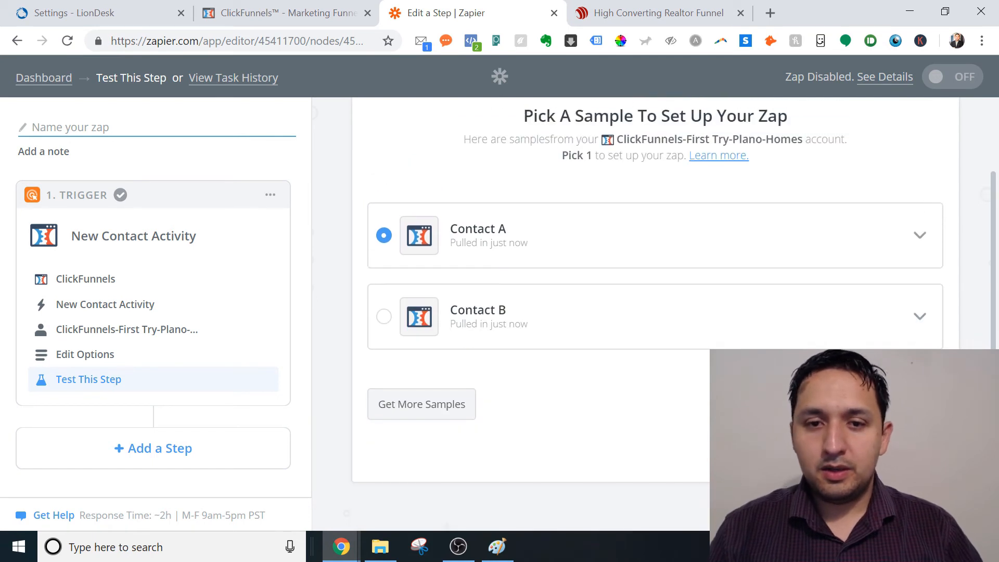
left_click(909, 404)
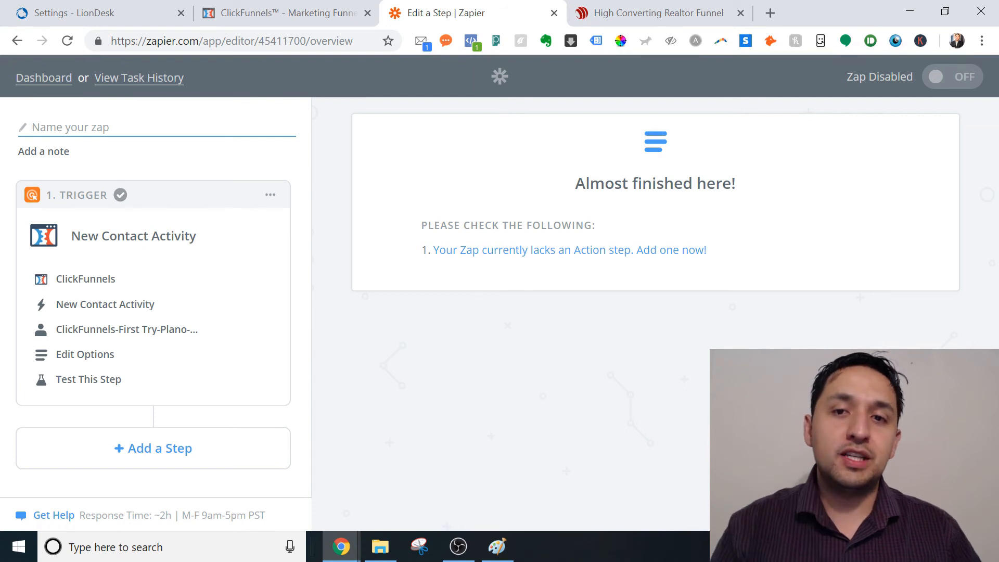
View the realtor landing page again, and add the missing action step to the zap in Zapier
left_click(617, 2)
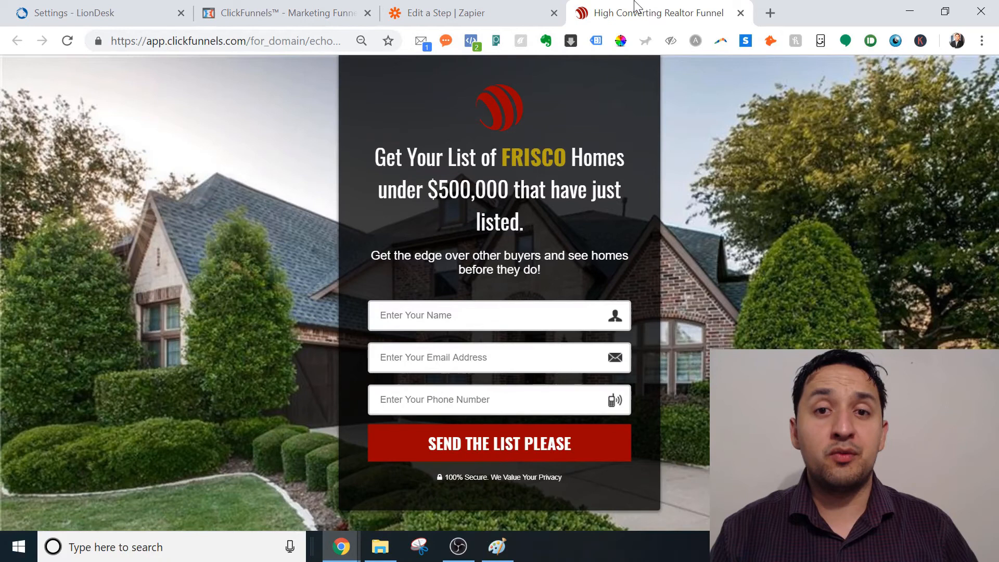
left_click(499, 6)
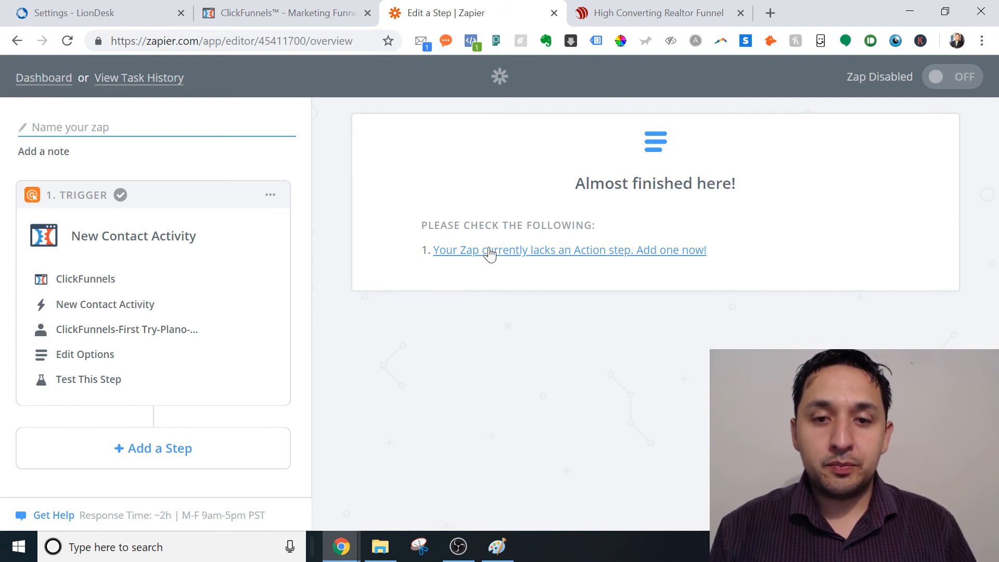
left_click(545, 254)
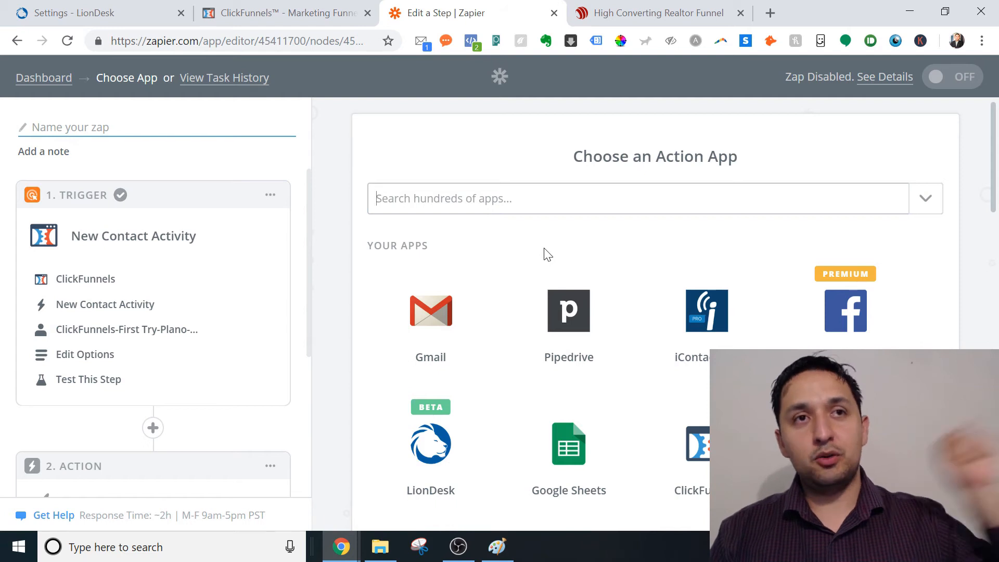
Review the green lead flow diagram in Paint, return to Zapier in Chrome, and choose LionDesk as the action app
left_click(503, 547)
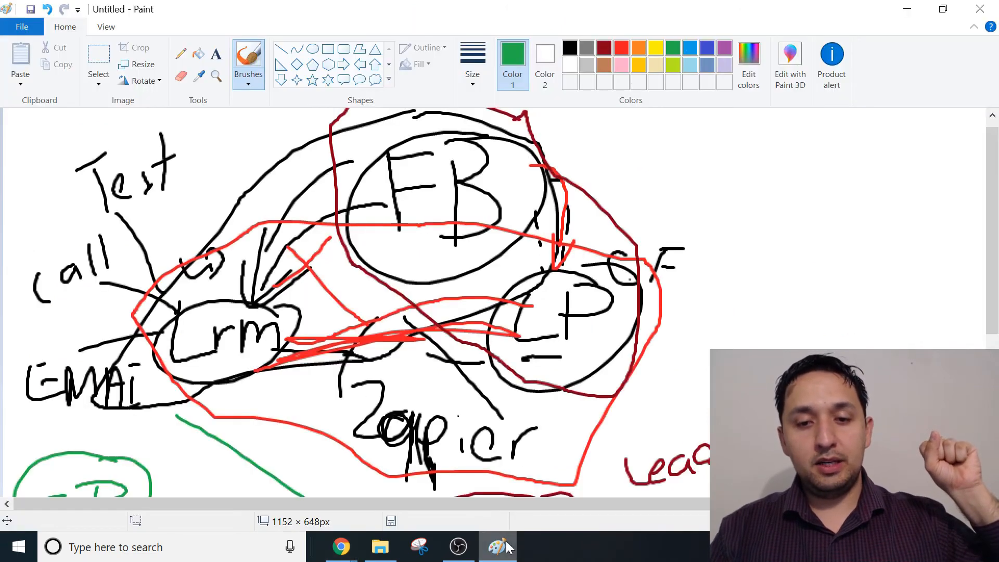
left_click_drag(993, 255, 992, 362)
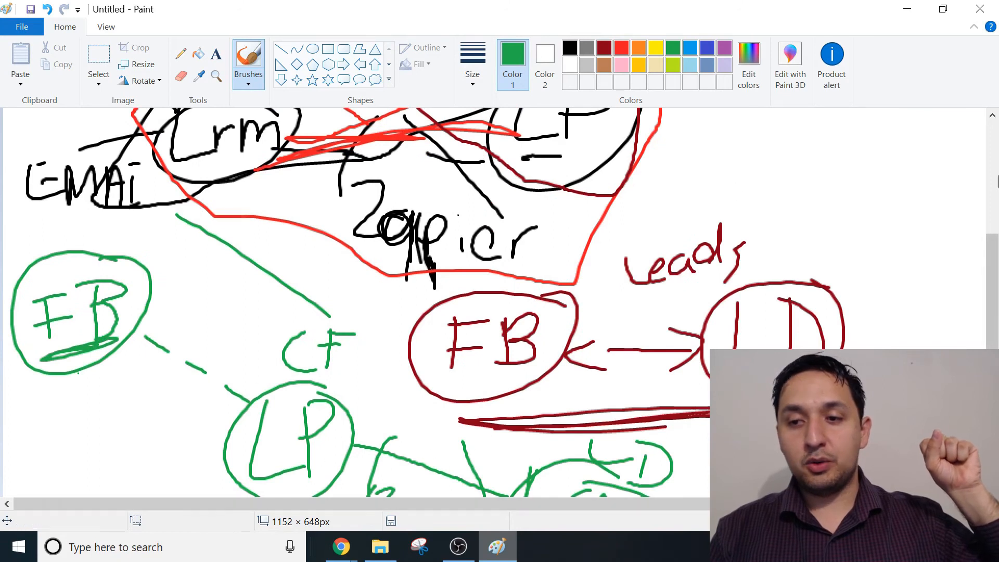
left_click_drag(993, 240, 993, 283)
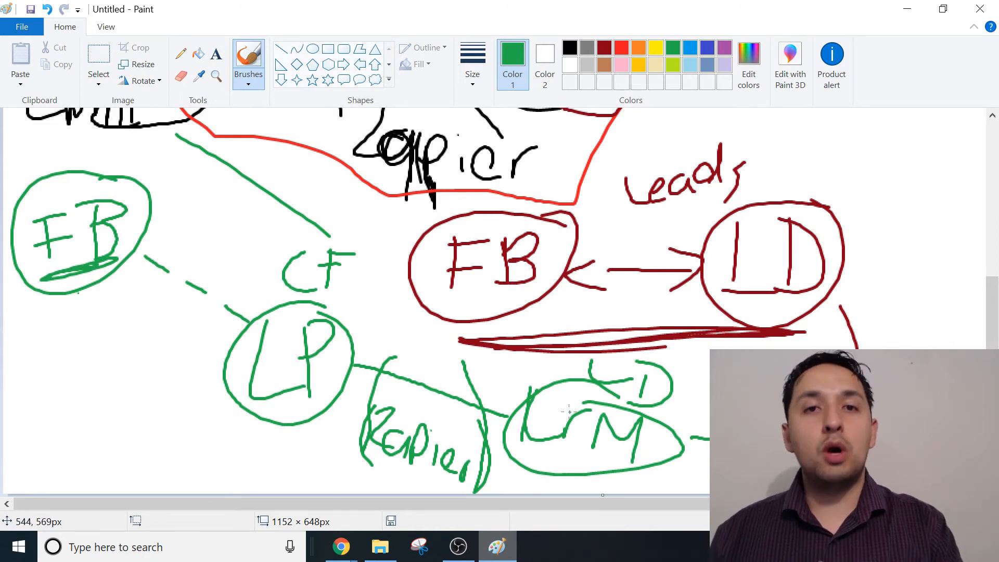
mouse_move(347, 542)
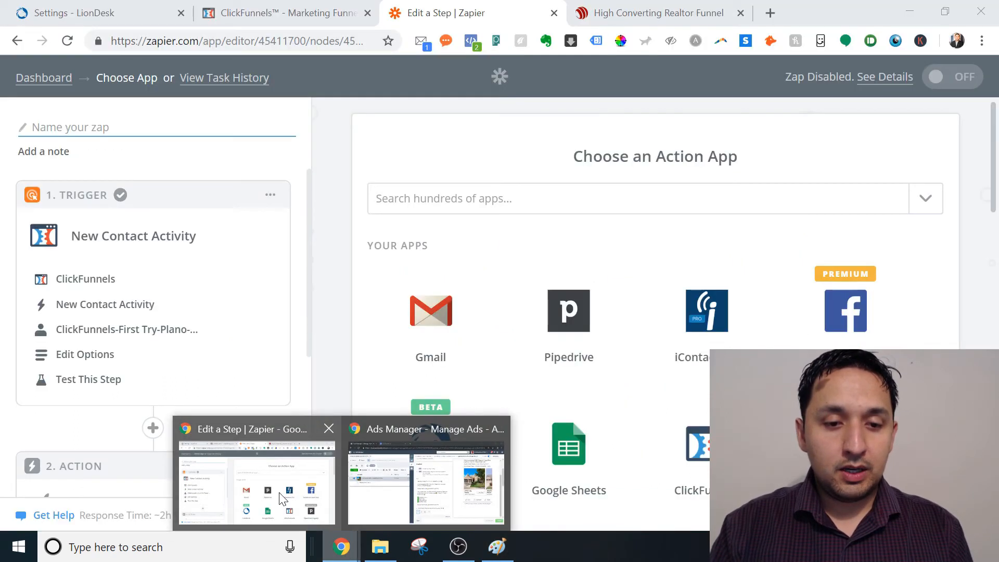
left_click(281, 499)
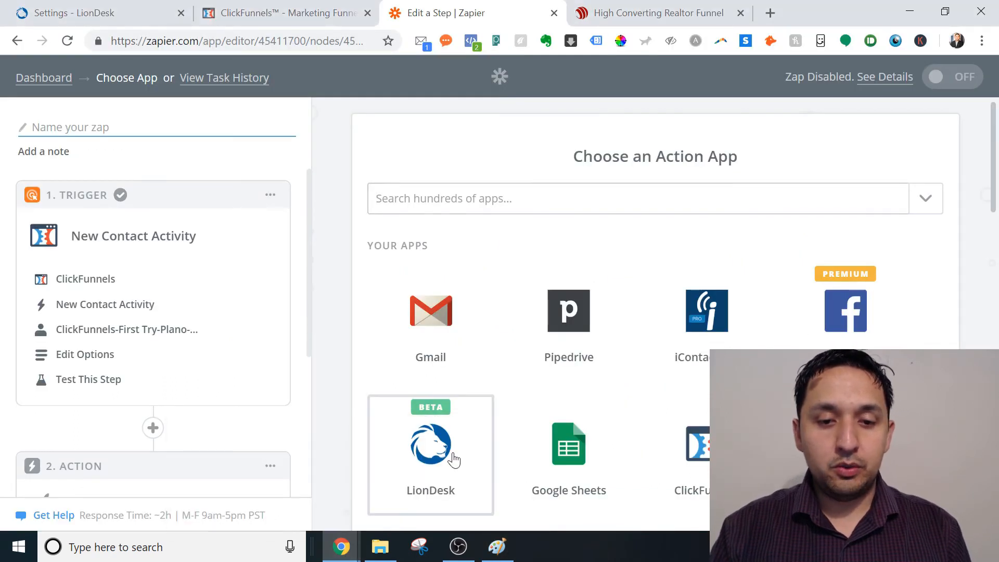
left_click(454, 459)
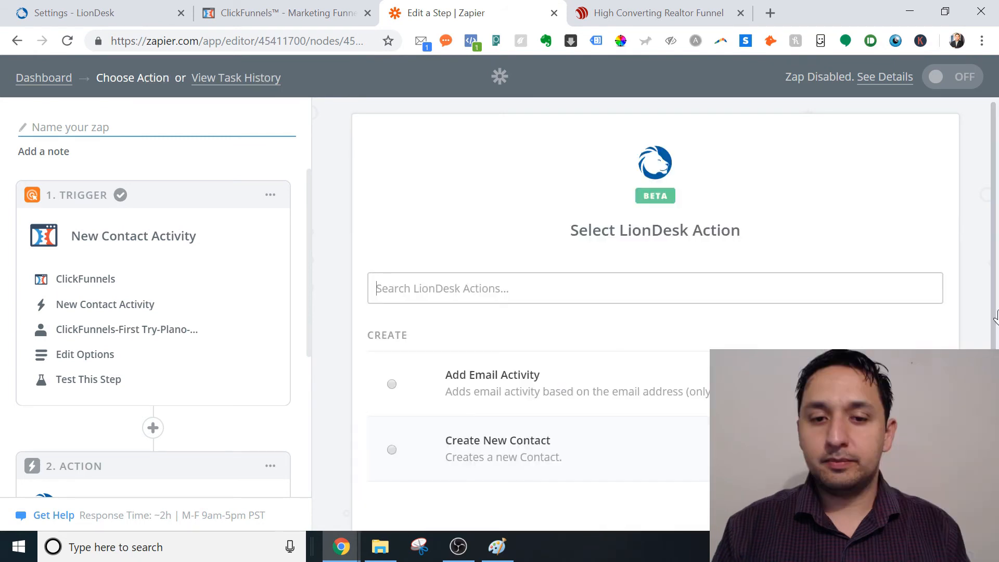
Set the LionDesk action to Create New Contact and test the connected LionDesk CRM account
left_click(508, 438)
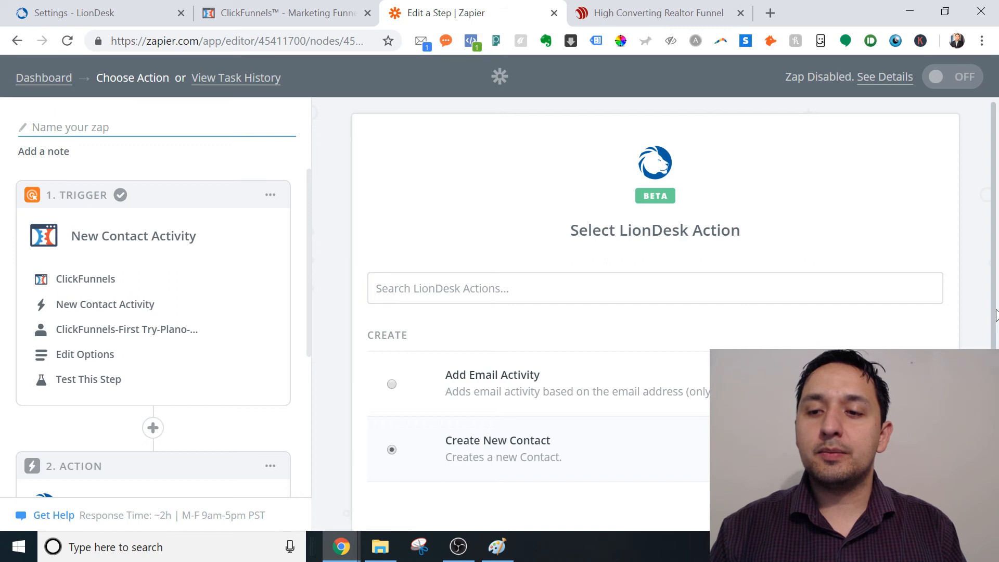
scroll(656, 291, "down", 2)
left_click(887, 448)
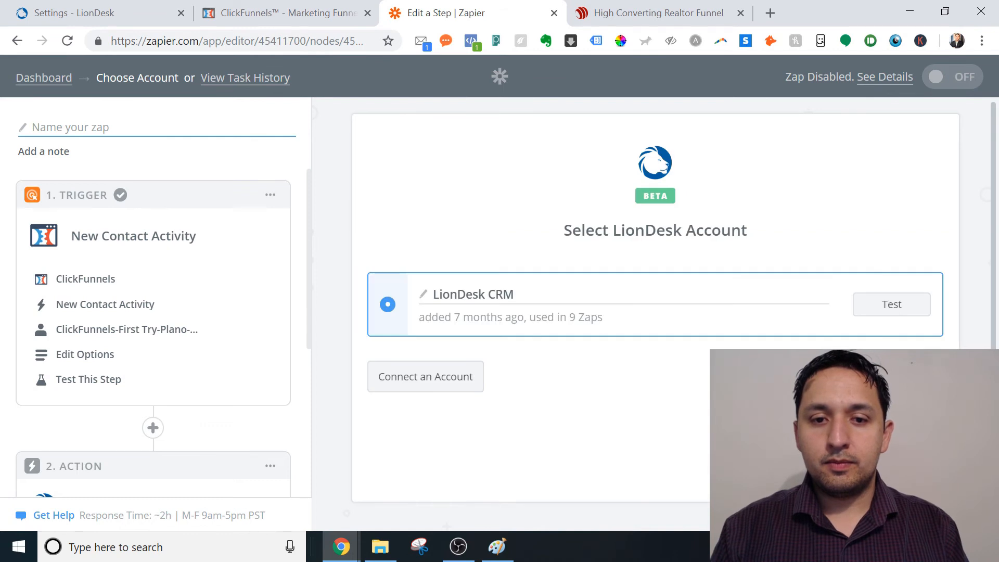
left_click(905, 306)
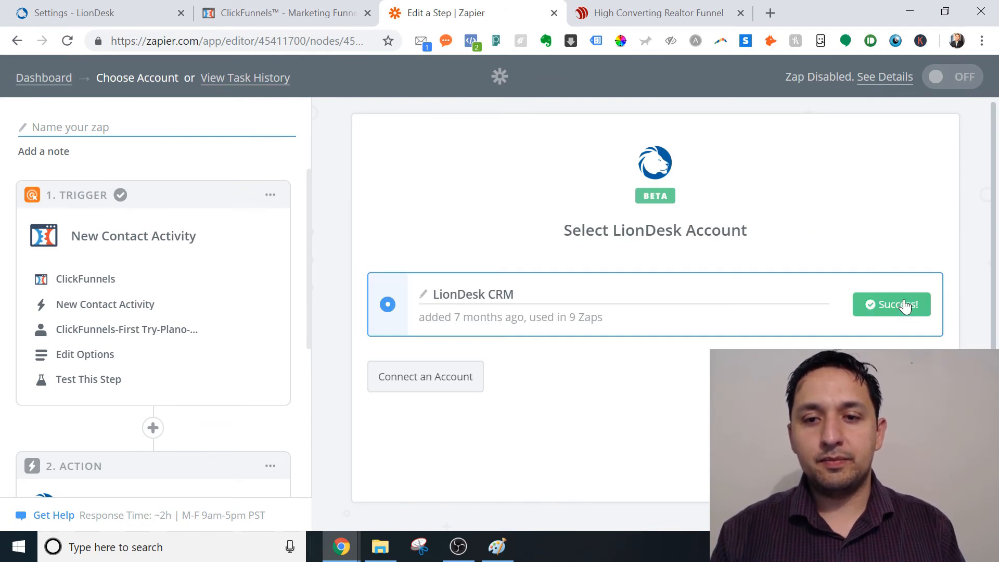
left_click_drag(993, 316, 991, 348)
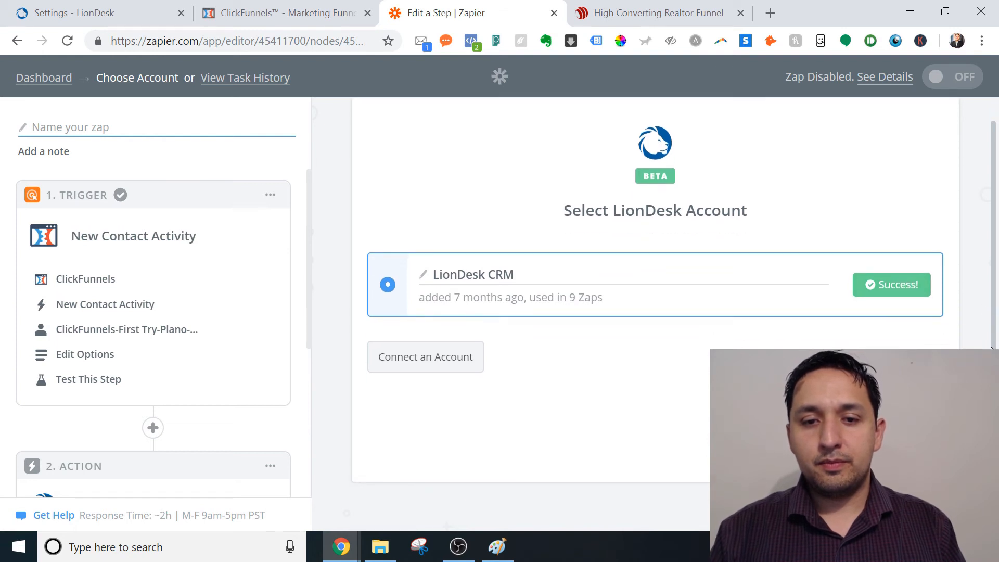
Open the connection window for another LionDesk account and locate the Zapier API key in LionDesk's 3rd Party Integrations settings
left_click(472, 370)
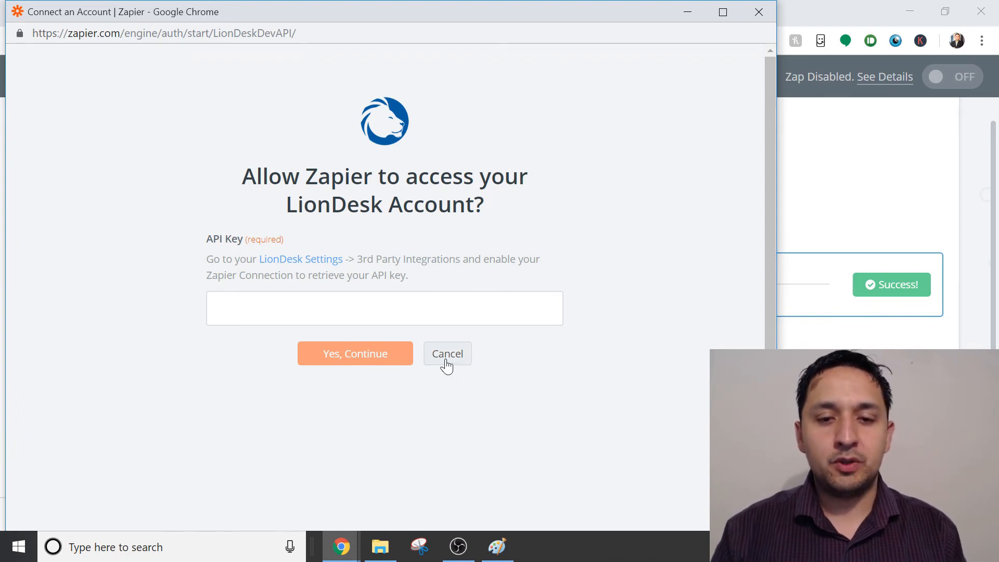
left_click(341, 547)
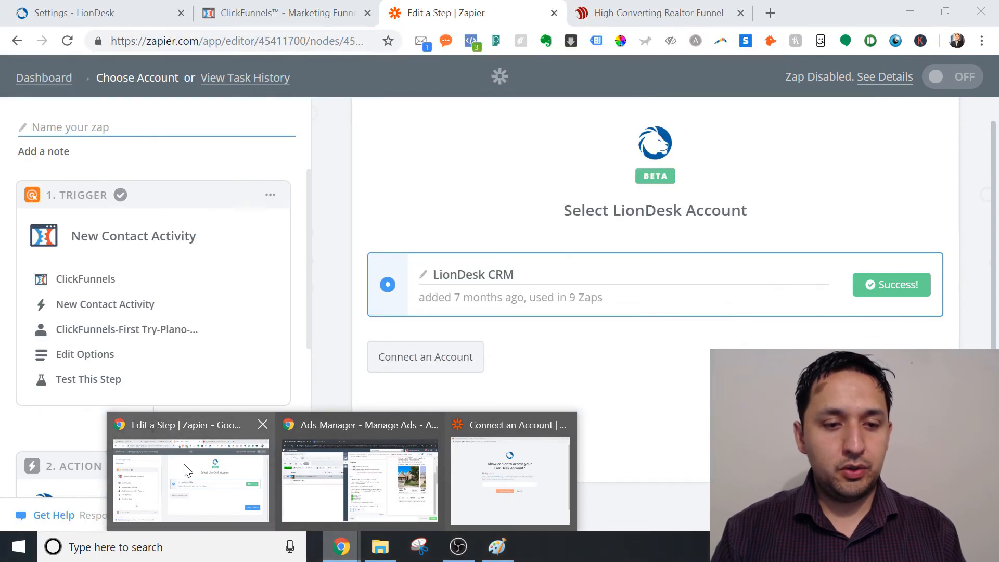
left_click(191, 479)
left_click(43, 8)
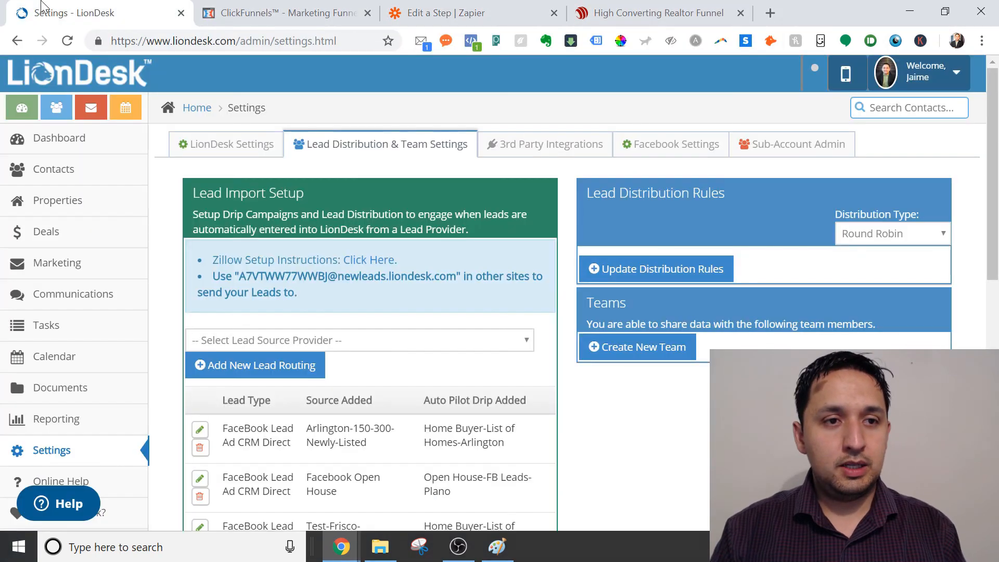
left_click(538, 145)
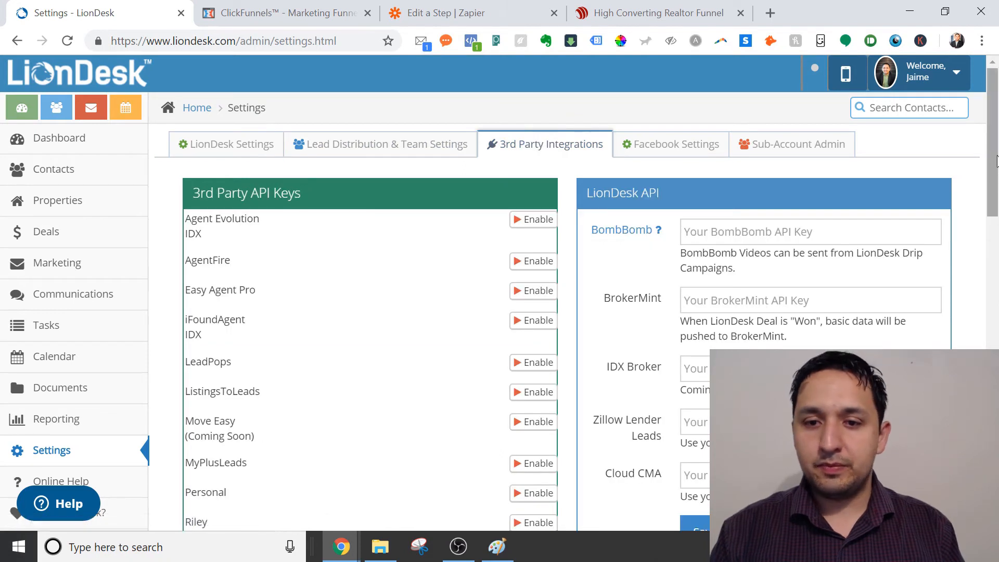
left_click_drag(994, 151, 997, 287)
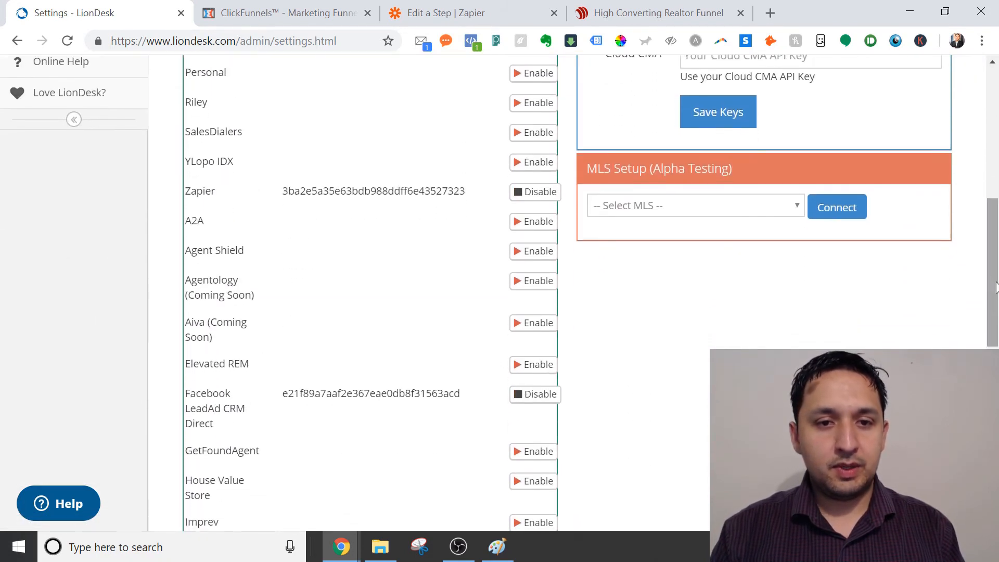
left_click_drag(466, 192, 277, 192)
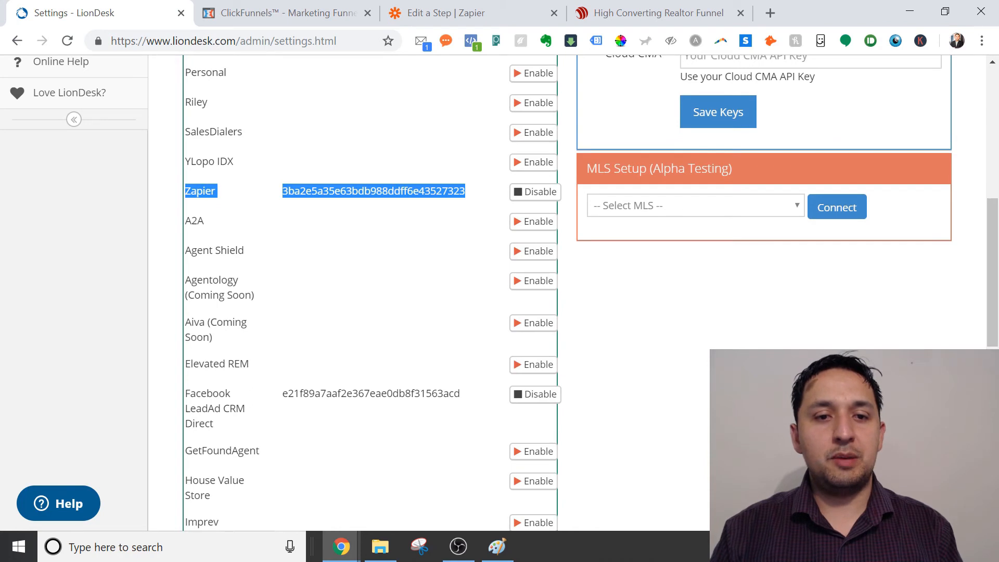
Return to Zapier, close the account connection window without entering a key, and continue with the existing LionDesk CRM account
left_click(469, 13)
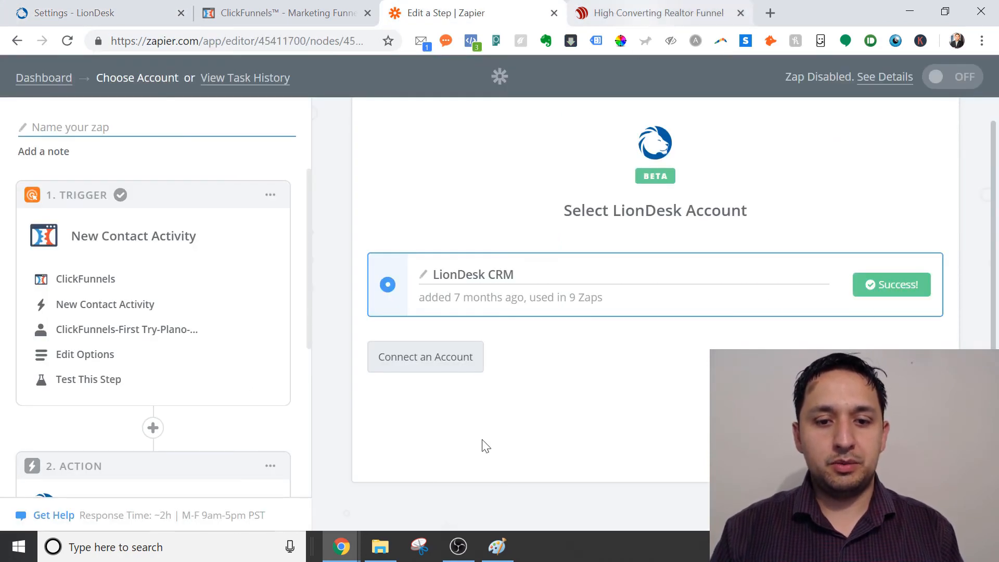
mouse_move(344, 555)
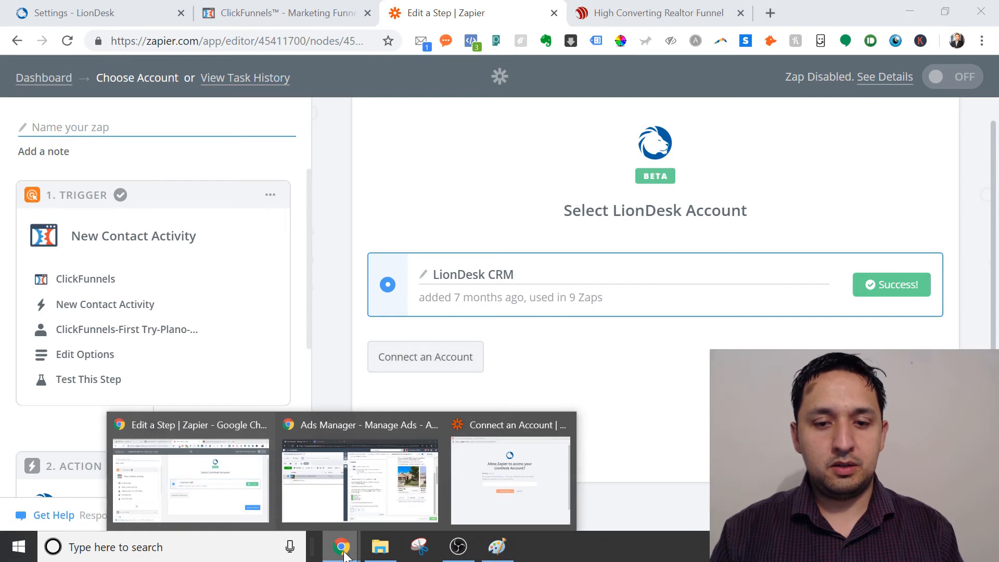
left_click(502, 495)
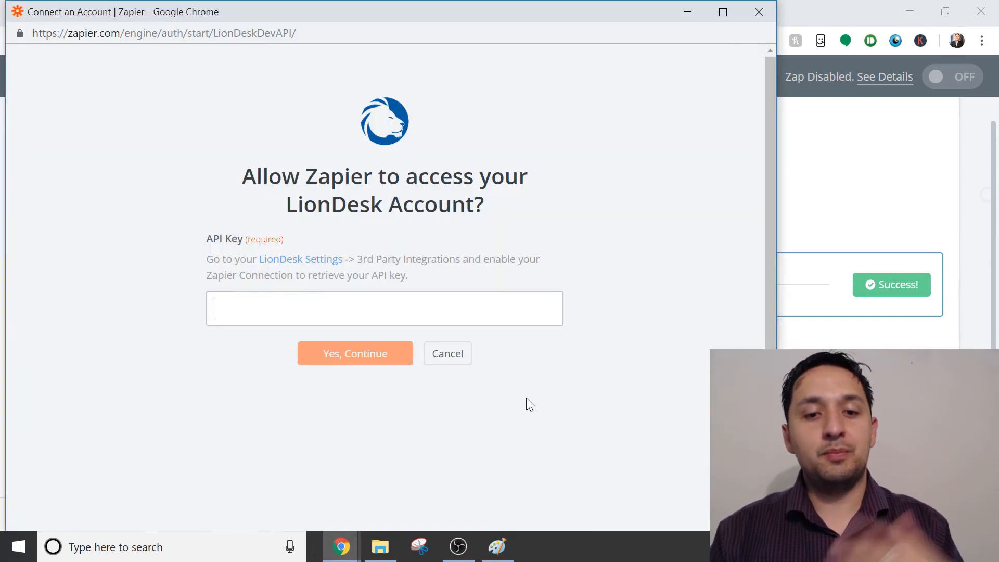
left_click(758, 12)
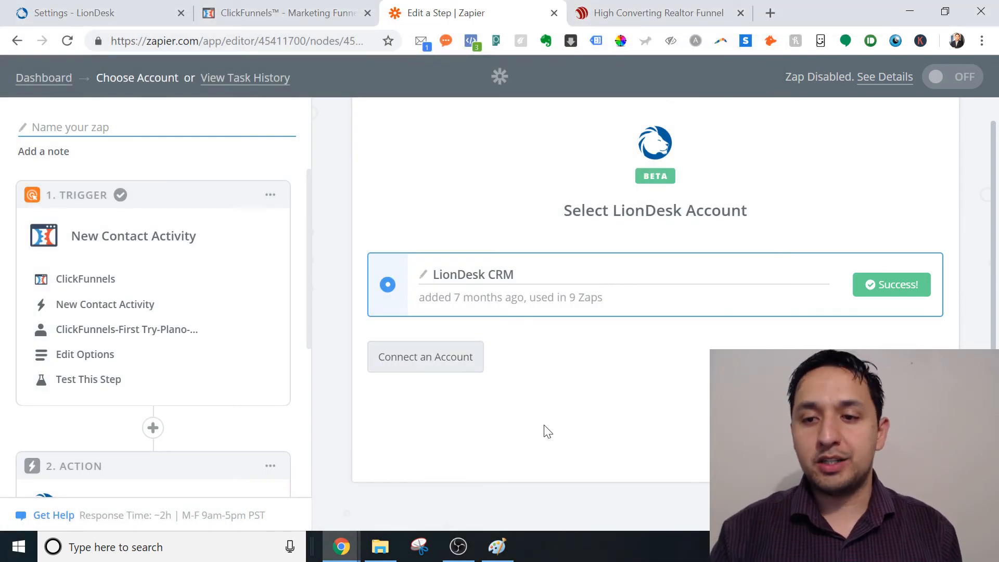
left_click(896, 451)
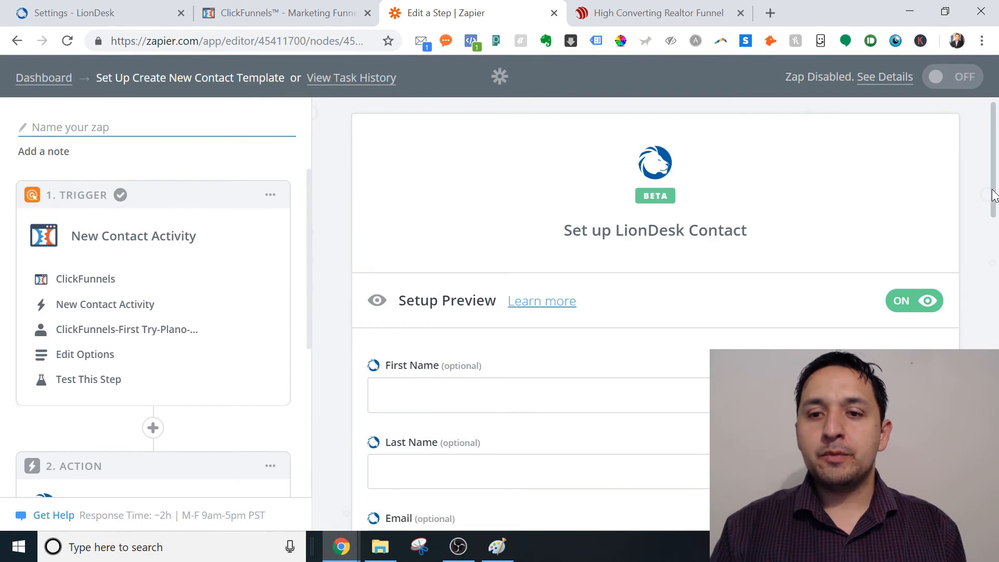
left_click_drag(994, 195, 995, 219)
left_click_drag(995, 202, 998, 250)
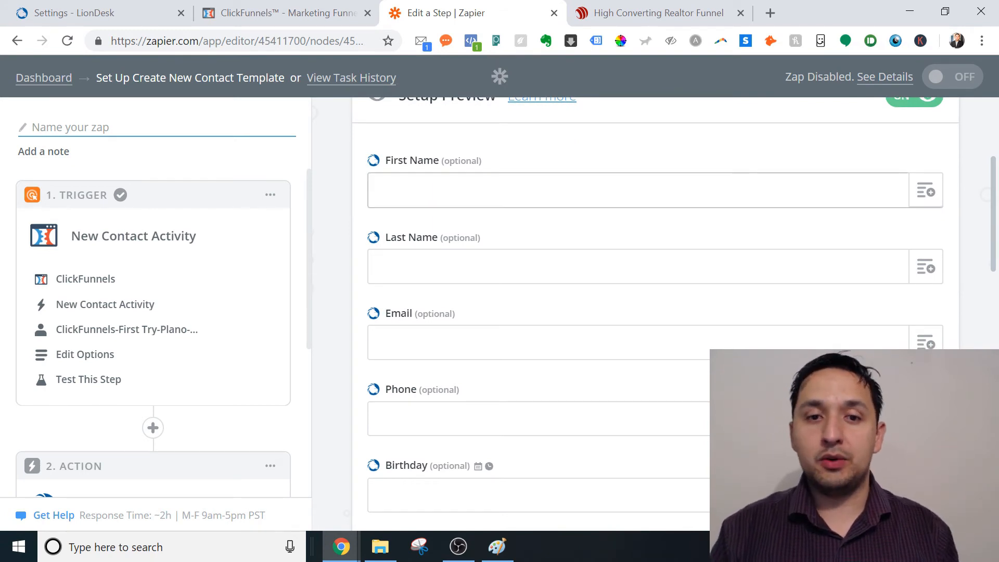
left_click(938, 195)
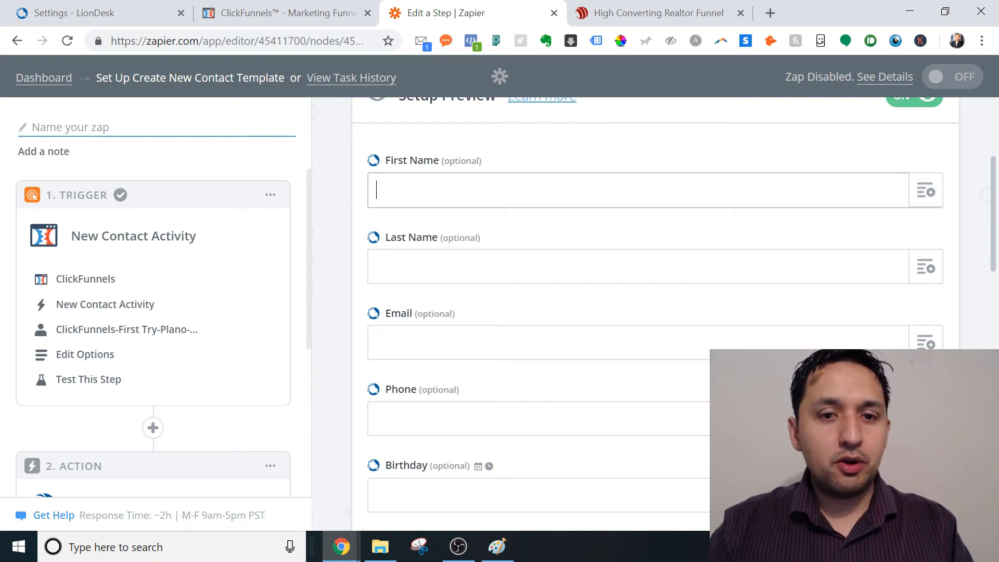
type("ahhi")
key("BackSpace")
key("BackSpace")
key("BackSpace")
key("BackSpace")
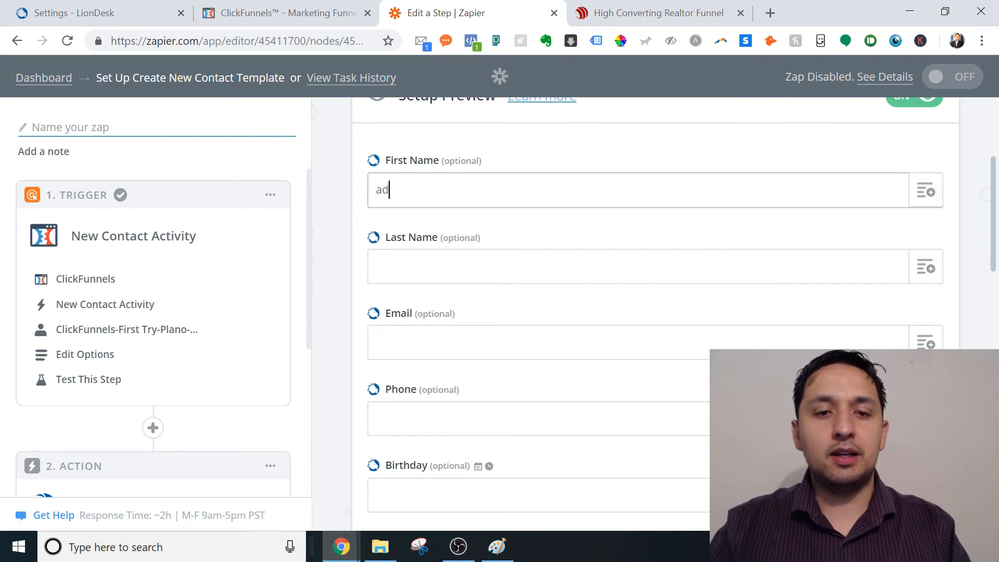
type("Jaime")
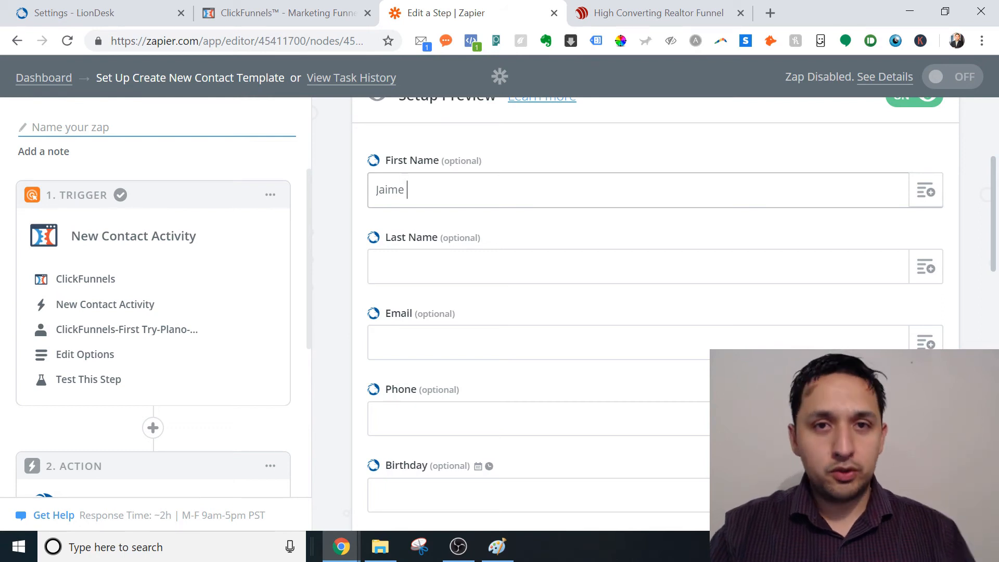
key("ctrl+a")
key("BackSpace")
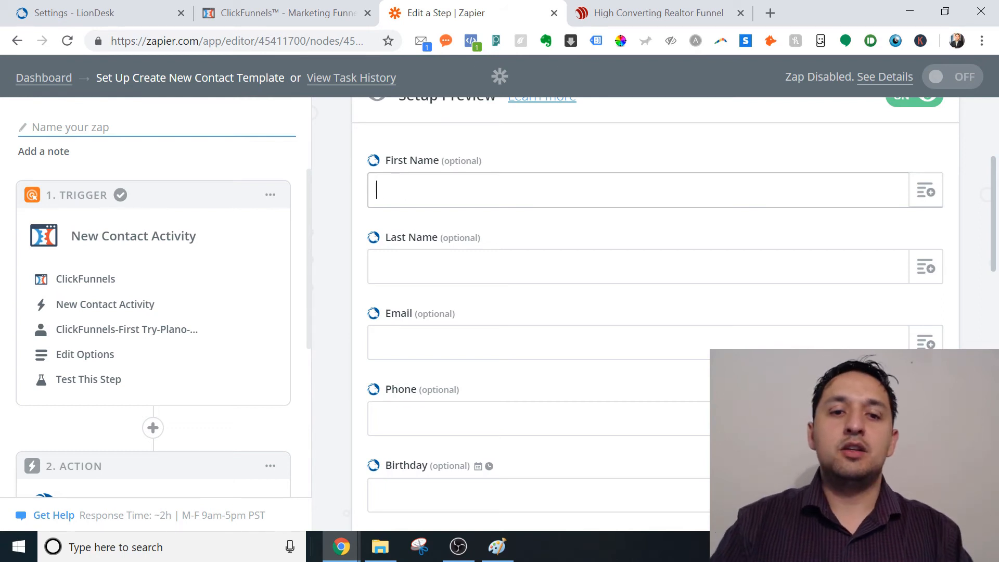
Map the LionDesk First Name and Last Name fields to the matching fields from the ClickFunnels New Contact Activity trigger
left_click(930, 193)
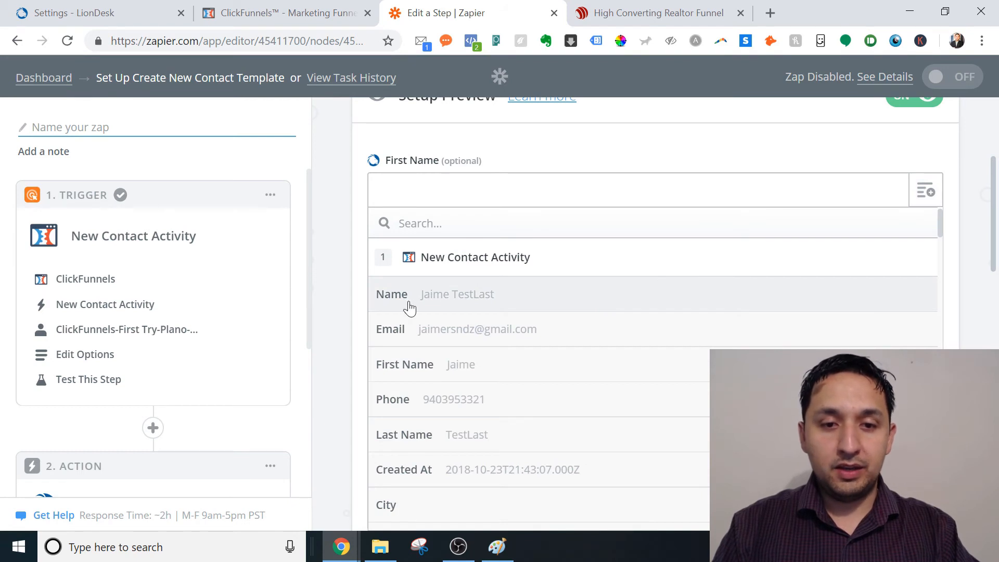
left_click(446, 365)
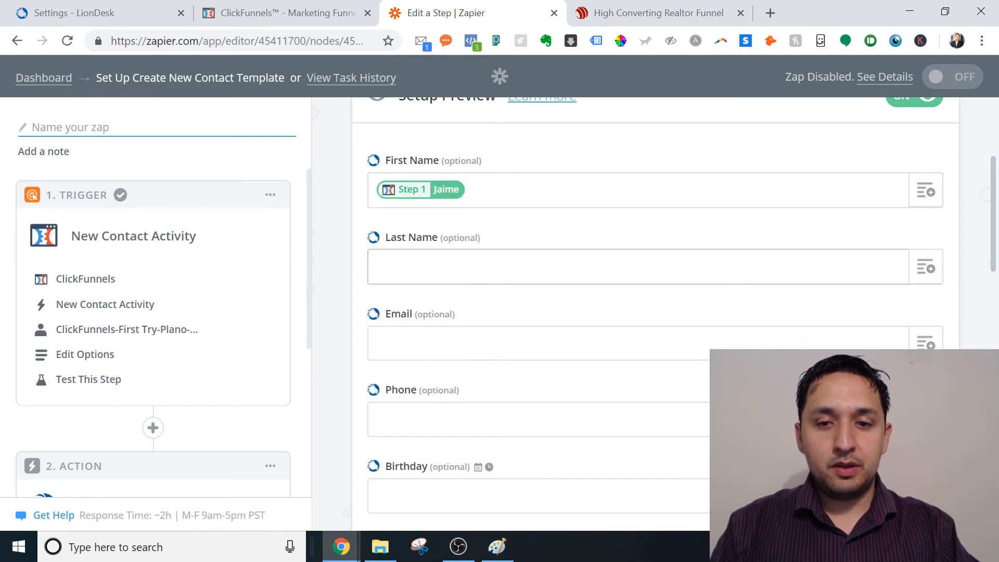
left_click(929, 268)
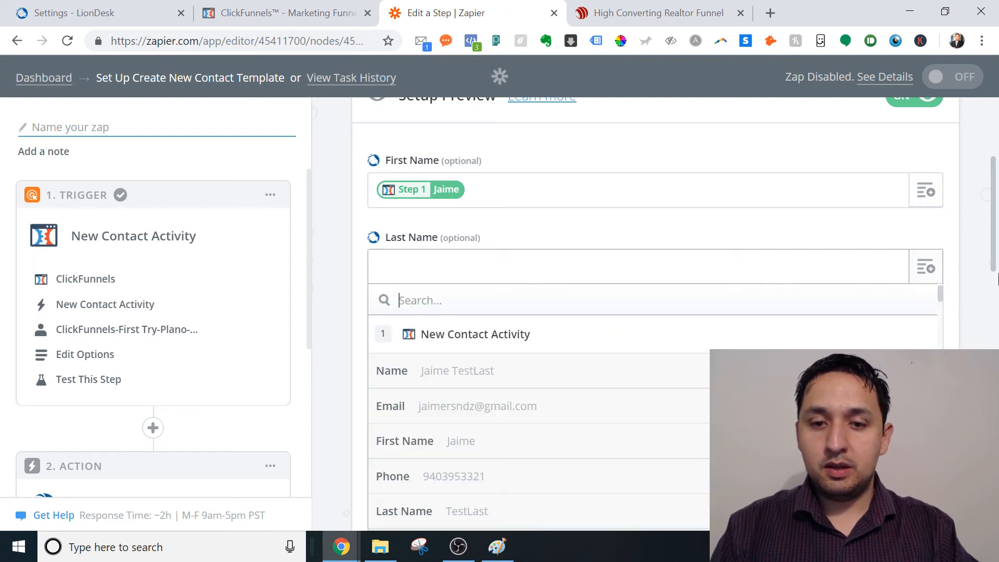
left_click_drag(995, 258, 995, 291)
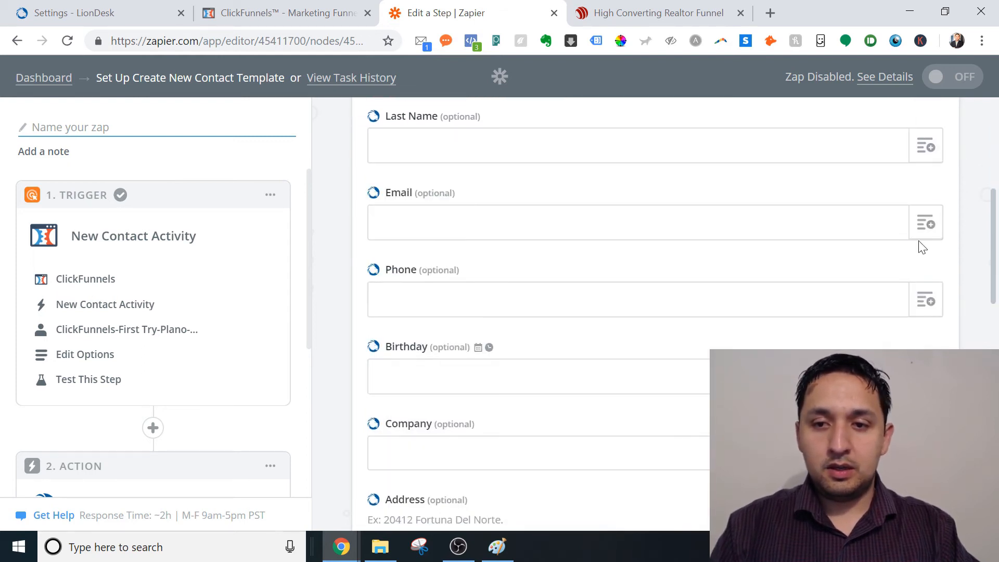
left_click(924, 225)
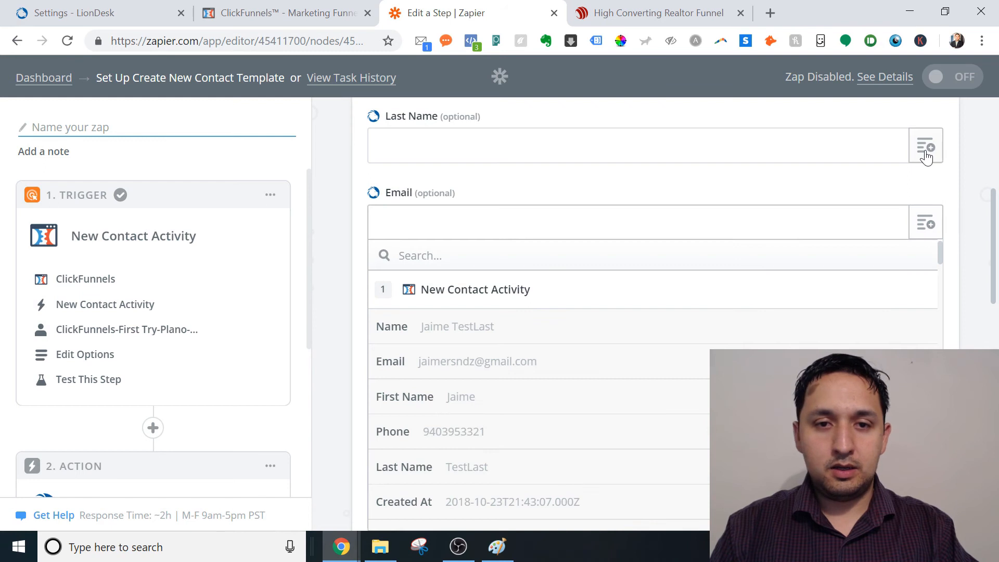
left_click(926, 155)
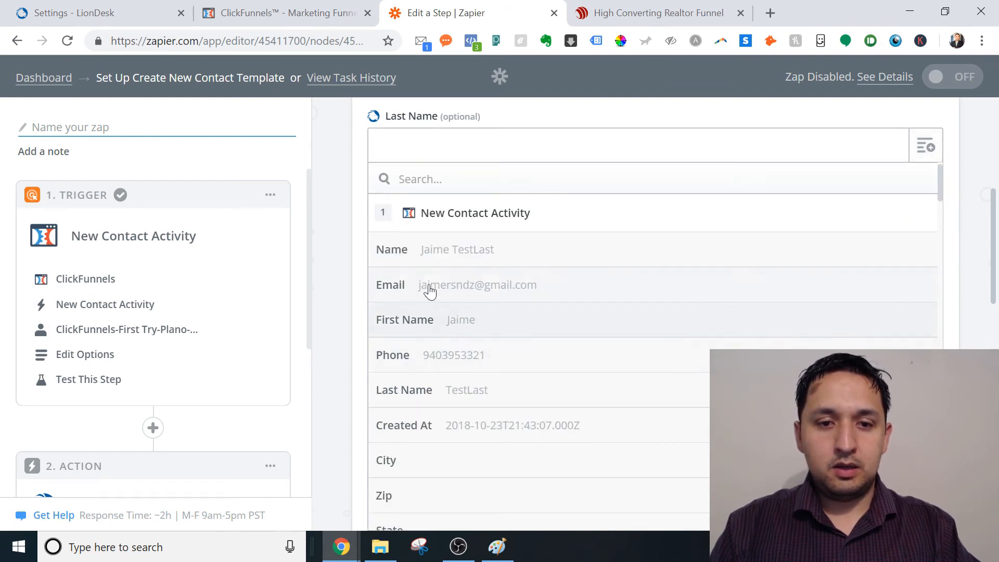
left_click(443, 390)
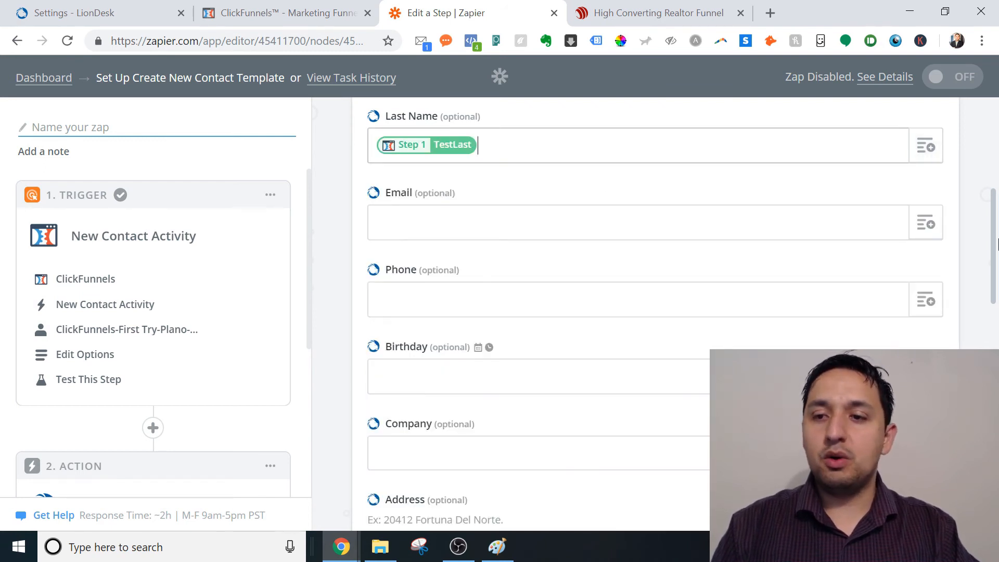
Map the LionDesk Email field to the Email value from the ClickFunnels trigger
scroll(635, 301, "up", 4)
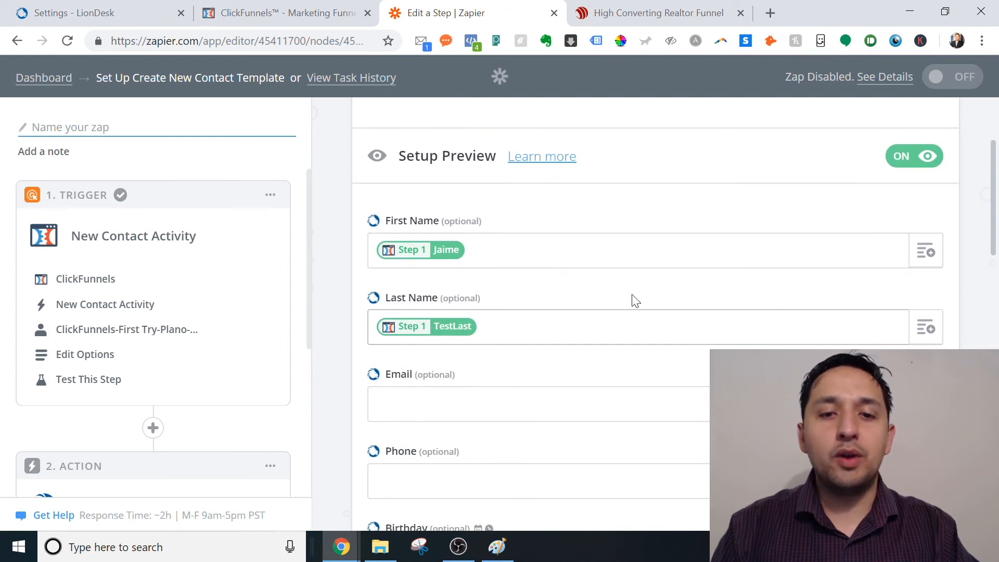
left_click(604, 251)
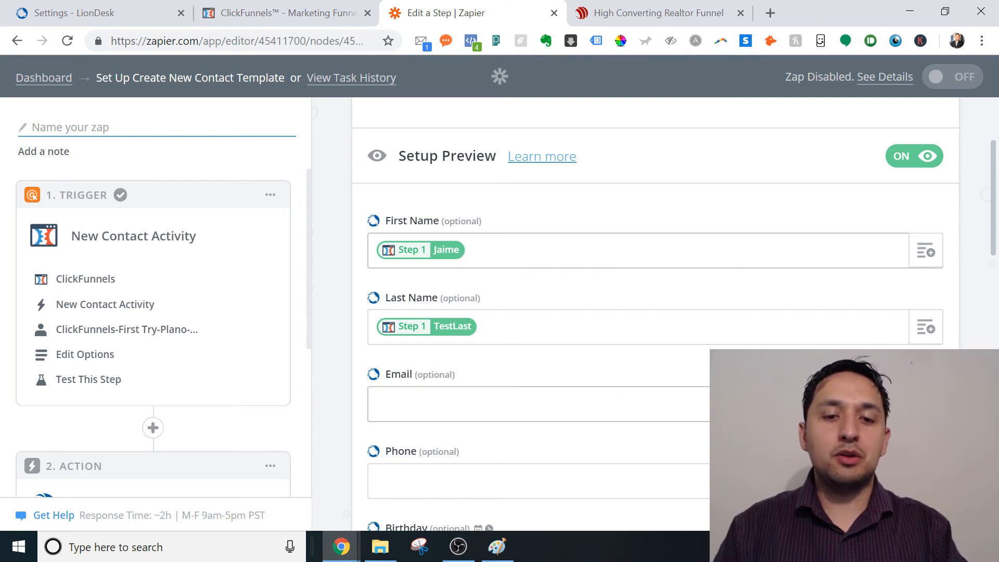
left_click(507, 395)
type("a")
key("BackSpace")
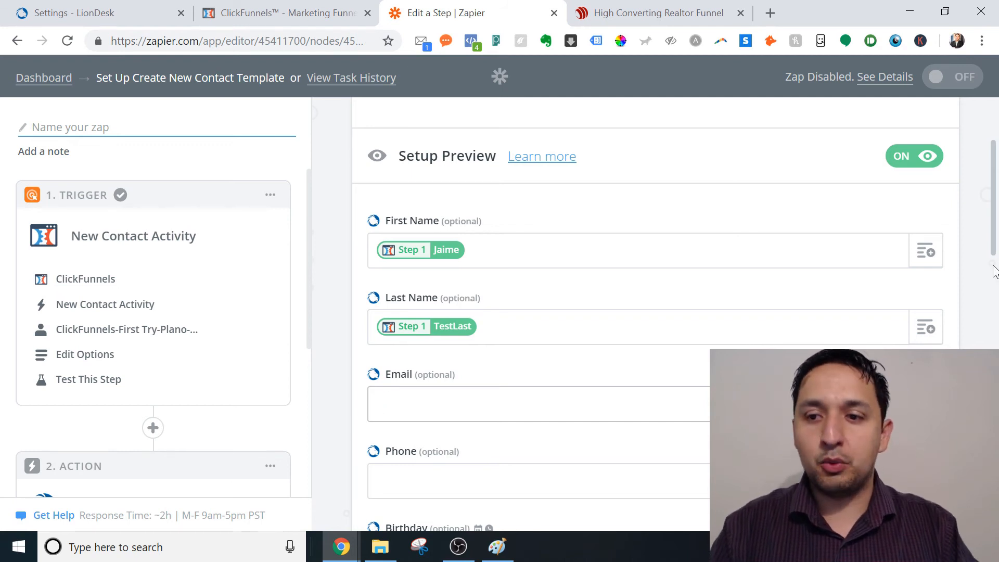
scroll(993, 274, "down", 2)
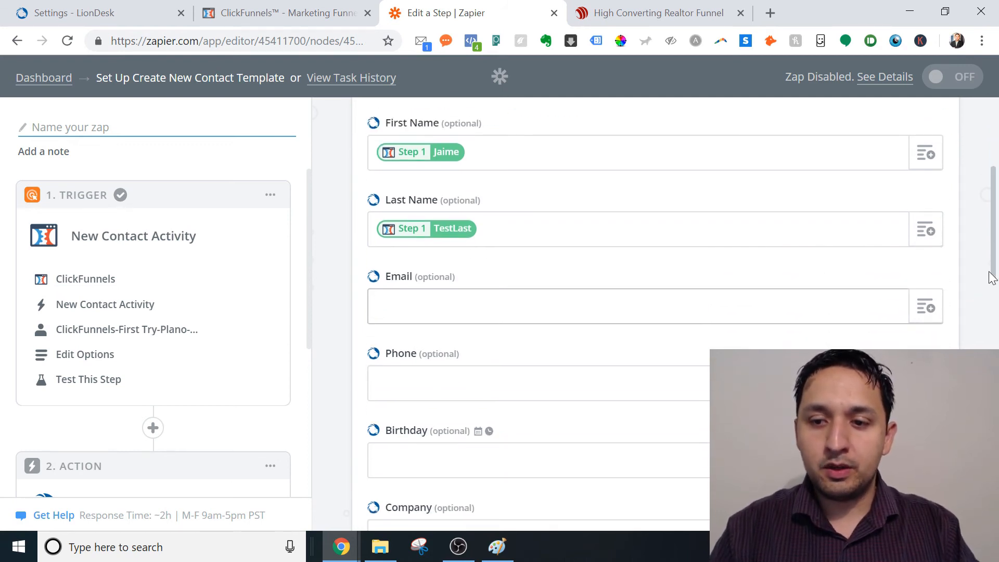
left_click(927, 305)
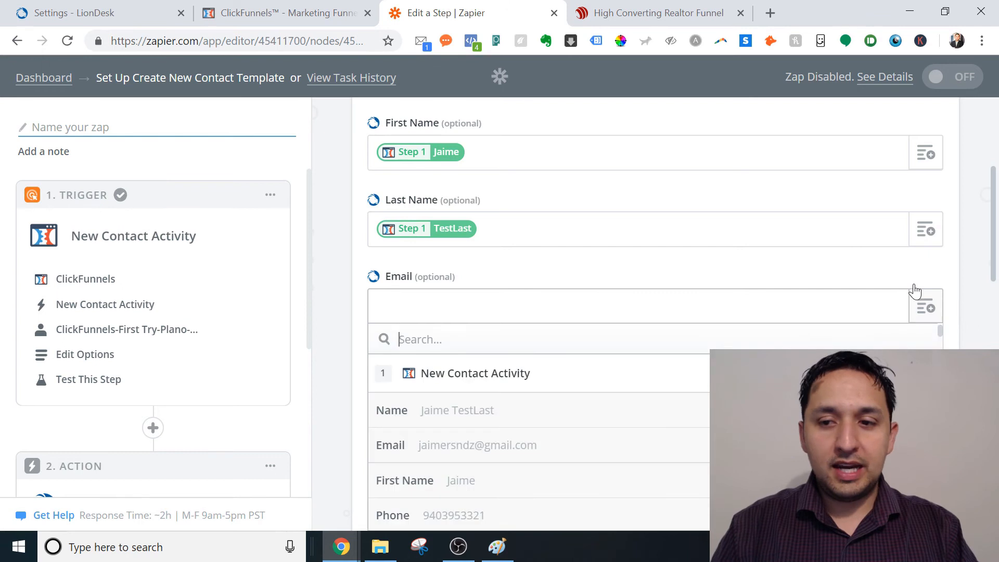
left_click(591, 441)
Map the LionDesk Phone field to the Phone value from the ClickFunnels New Contact Activity trigger
left_click_drag(998, 241, 998, 289)
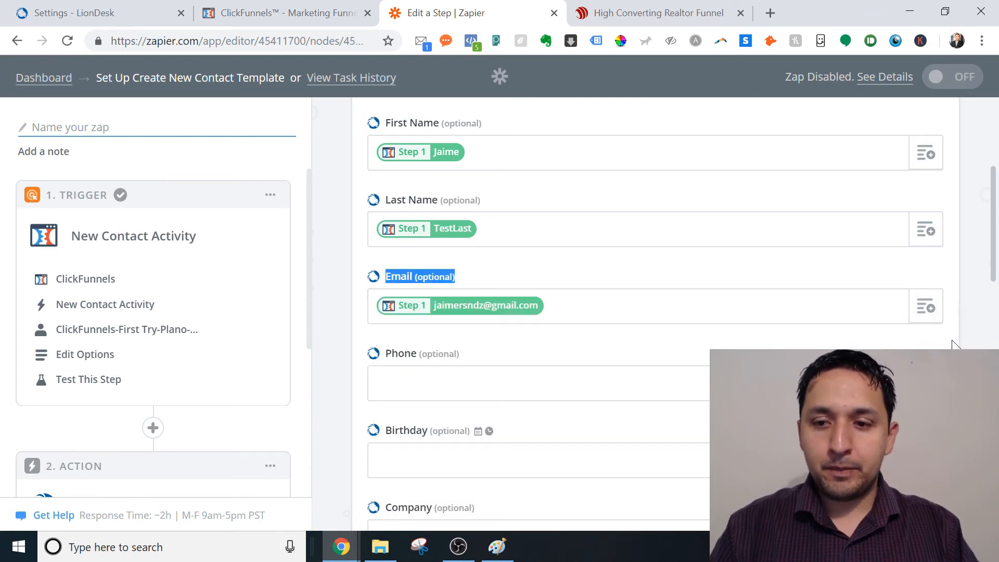
left_click(926, 383)
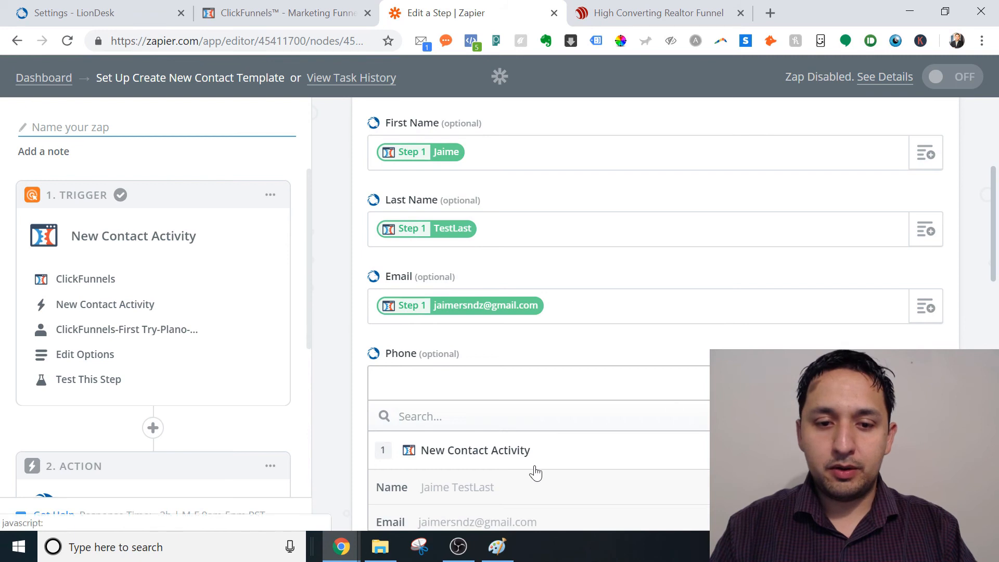
left_click_drag(993, 245, 981, 331)
scroll(925, 238, "down", 4)
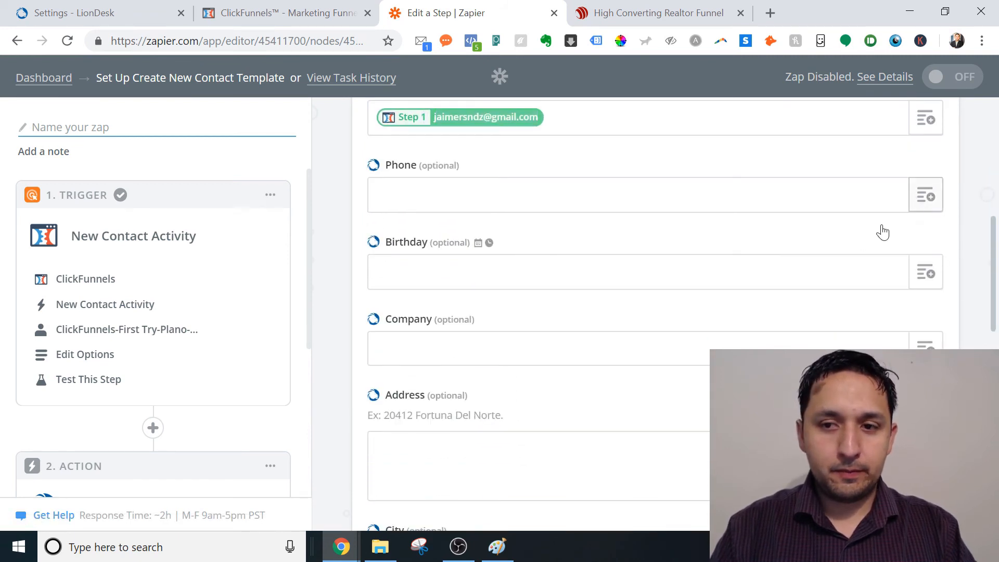
left_click(926, 197)
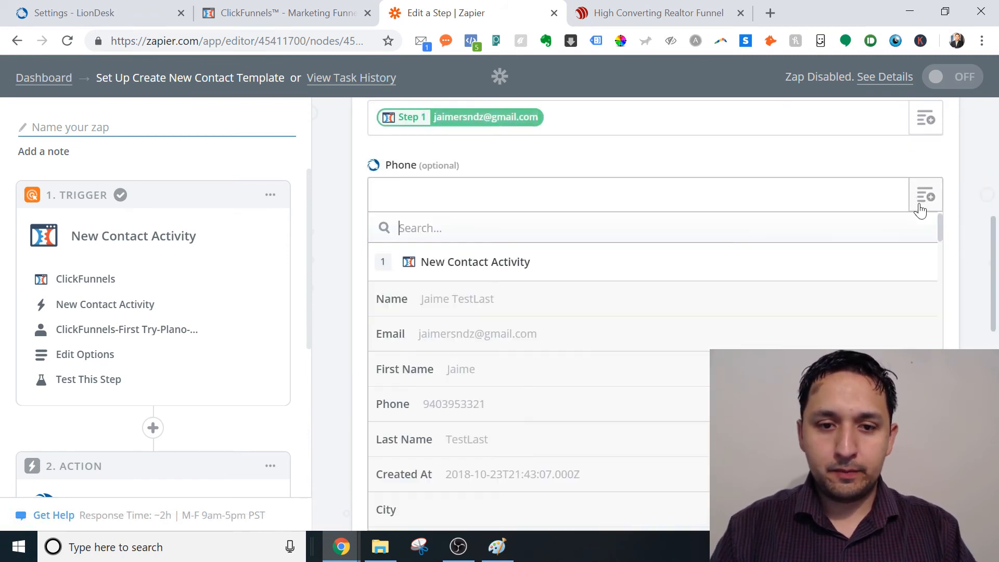
left_click(439, 417)
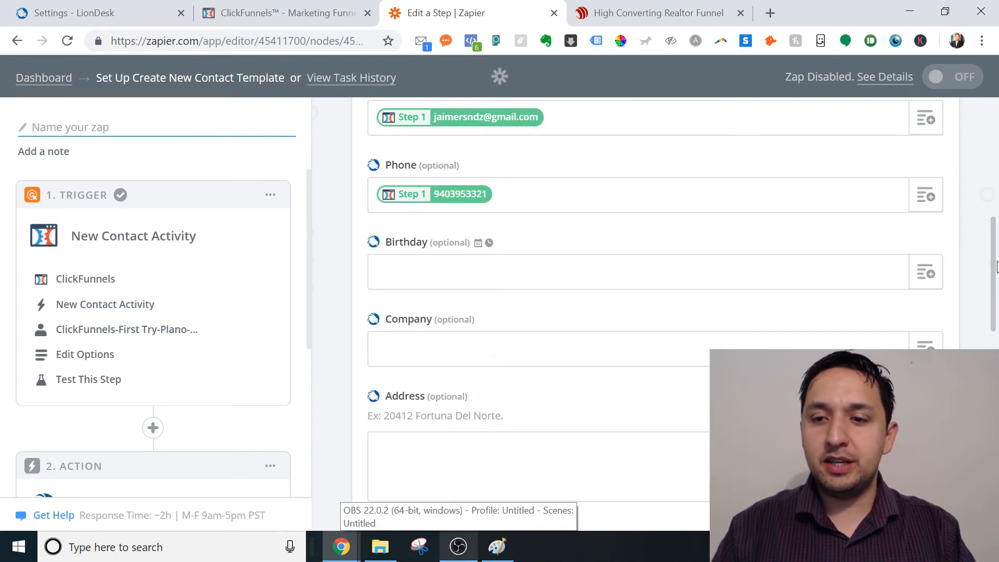
Look through the remaining LionDesk template fields and view the Contact Source options without choosing one
left_click_drag(994, 268, 994, 435)
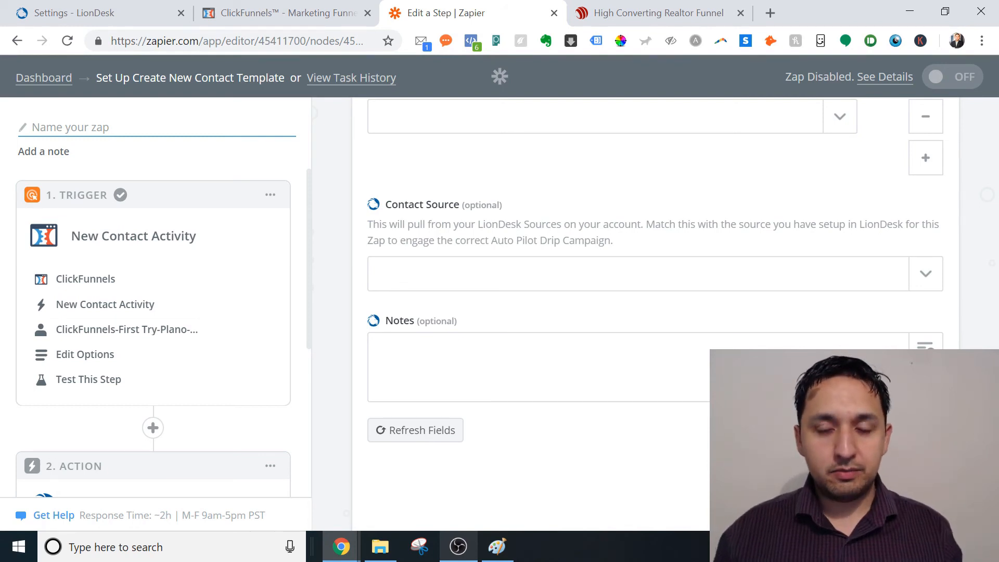
mouse_move(993, 488)
left_mouse_down()
mouse_move(988, 315)
mouse_move(995, 477)
left_mouse_up()
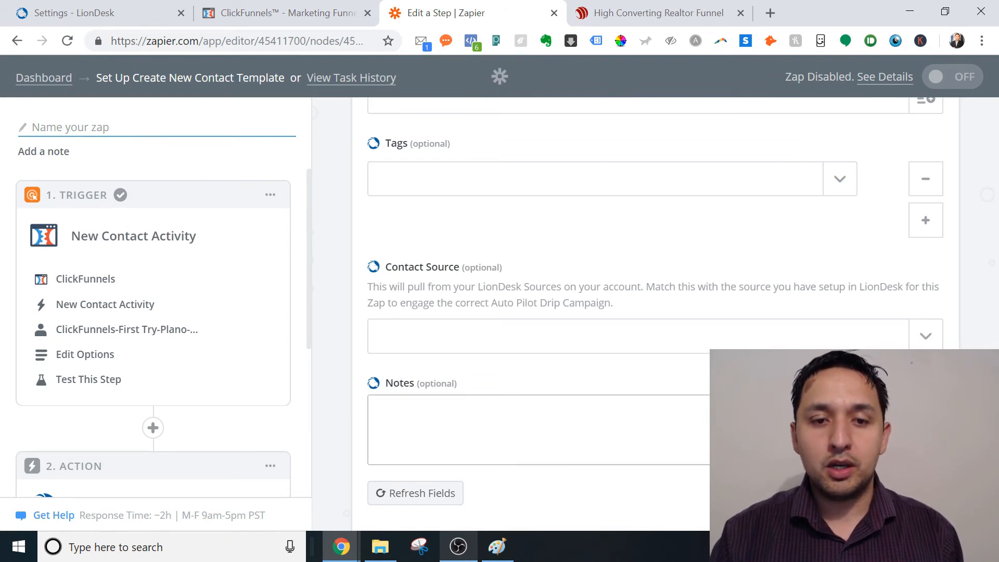
left_click(937, 345)
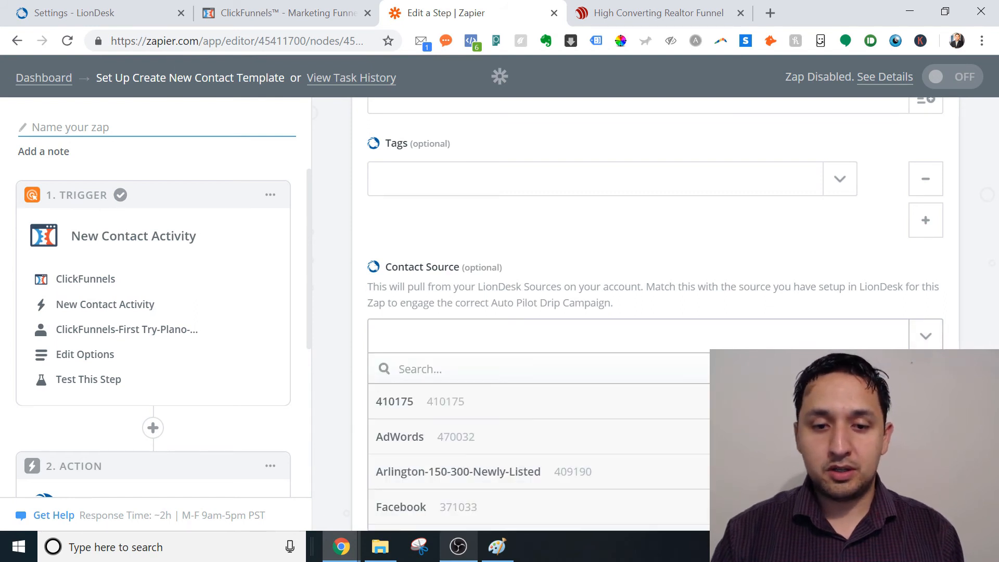
left_click(964, 367)
scroll(964, 367, "down", 3)
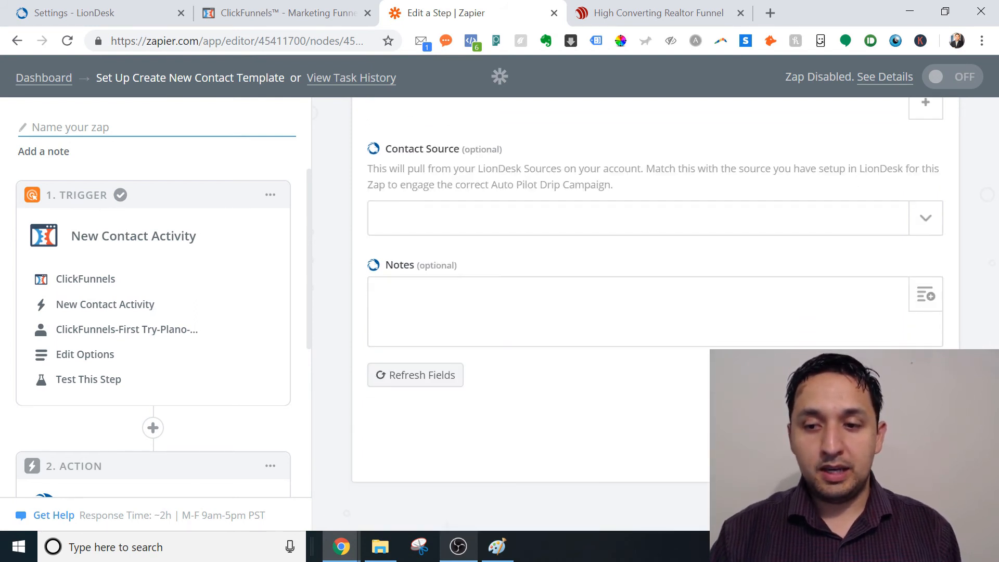
Switch to LionDesk to review the lead sources in LionDesk Settings, and look at the landing page and its ClickFunnels funnel
left_click(98, 1)
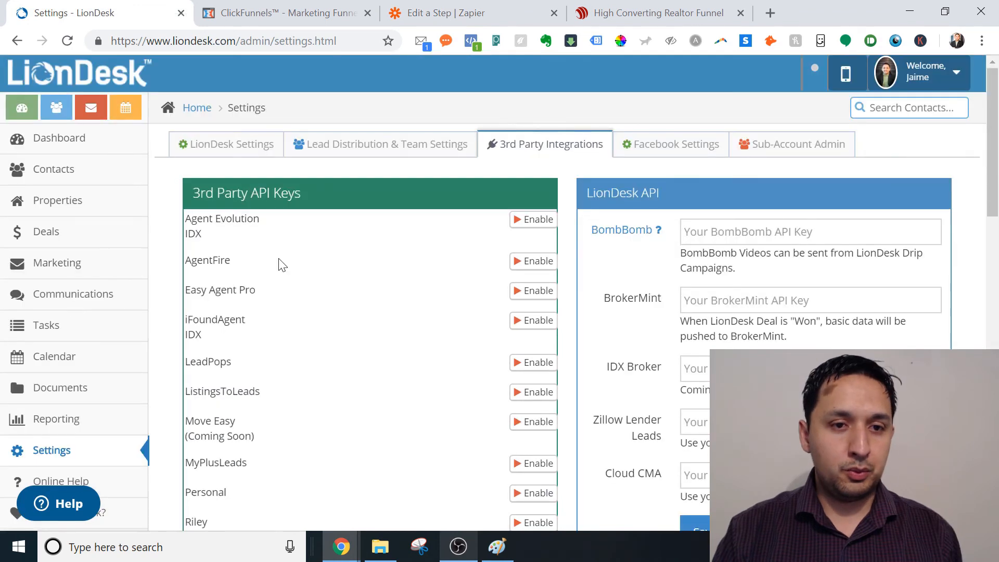
left_click(226, 144)
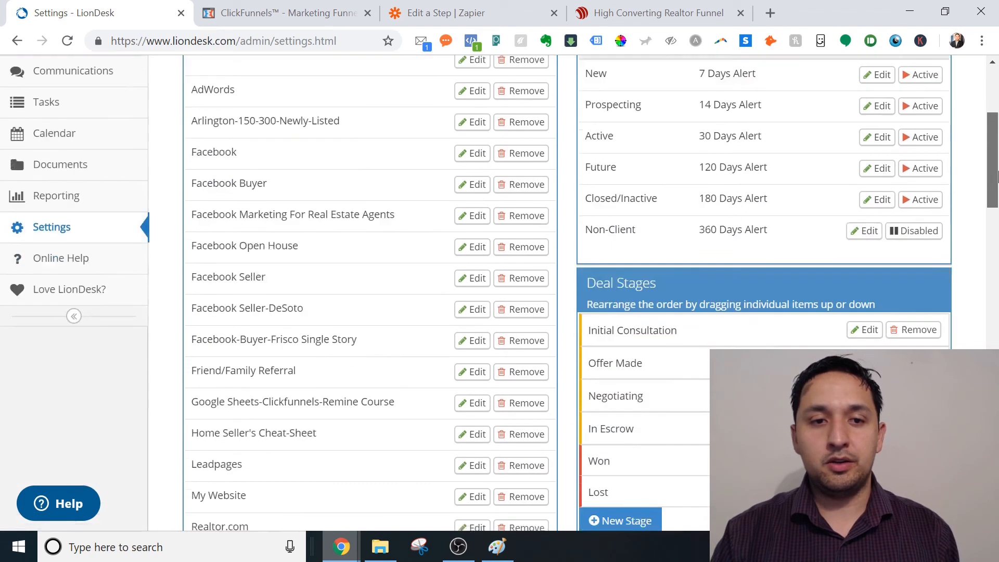
left_click_drag(995, 120, 997, 220)
left_click(604, 4)
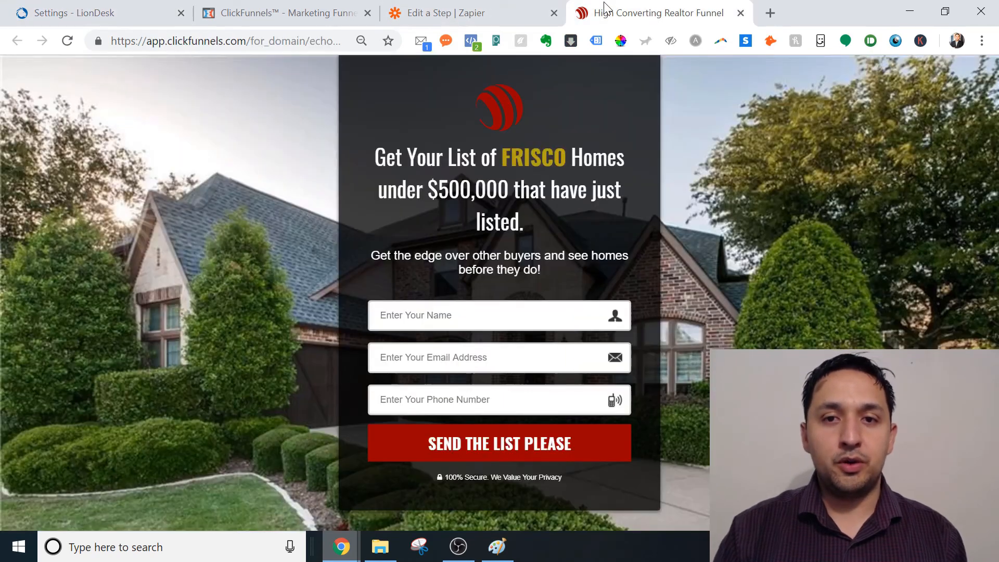
left_click(300, 6)
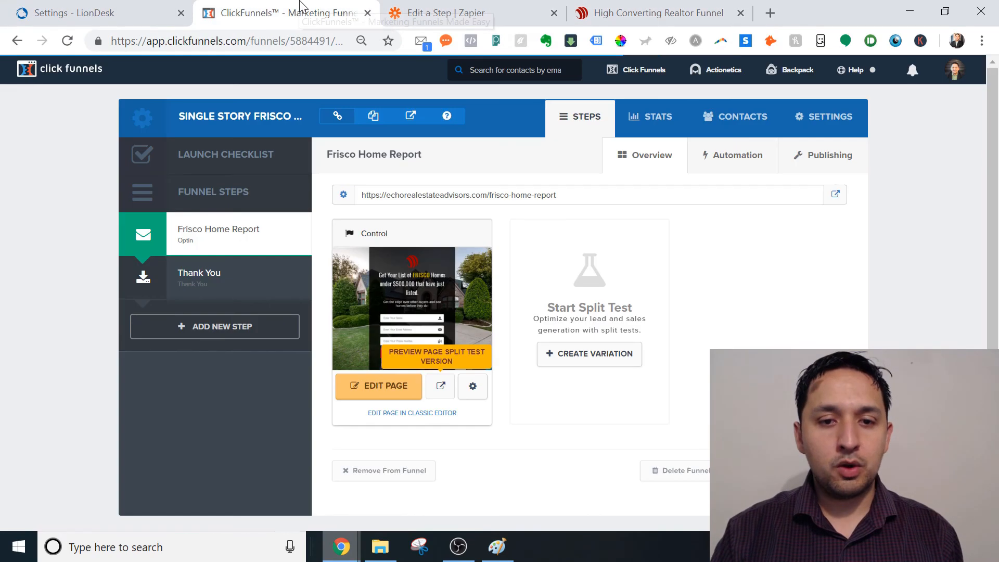
Return to Zapier and set the Contact Source to Test-Frisco-SingleStory-Sub500000-T10-CF
left_click(448, 7)
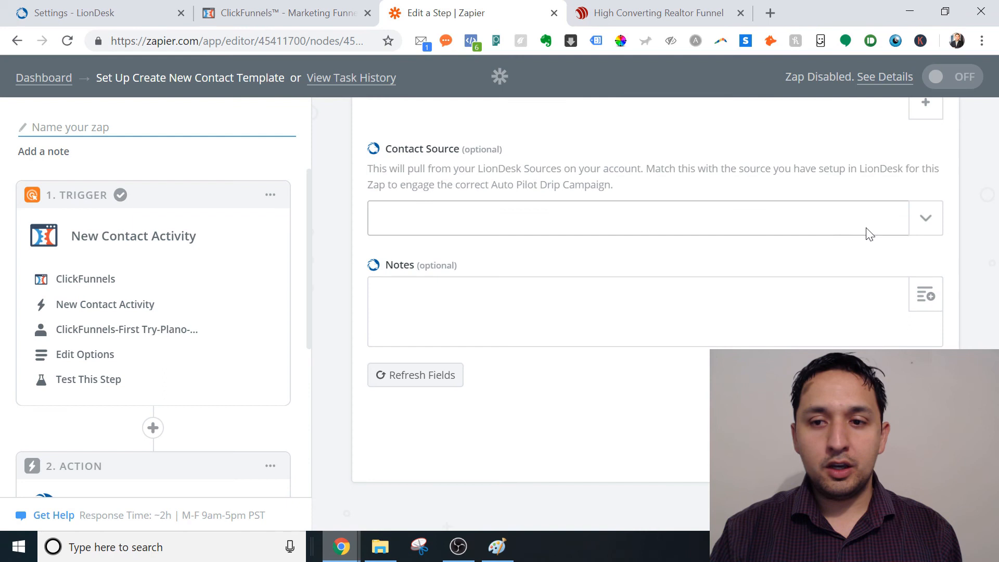
left_click(900, 227)
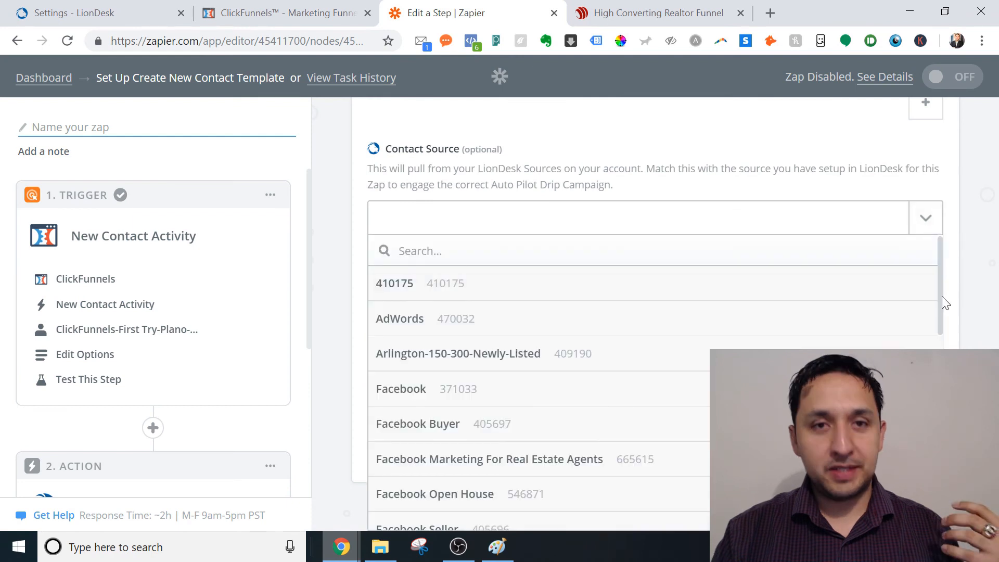
left_click_drag(941, 297, 941, 462)
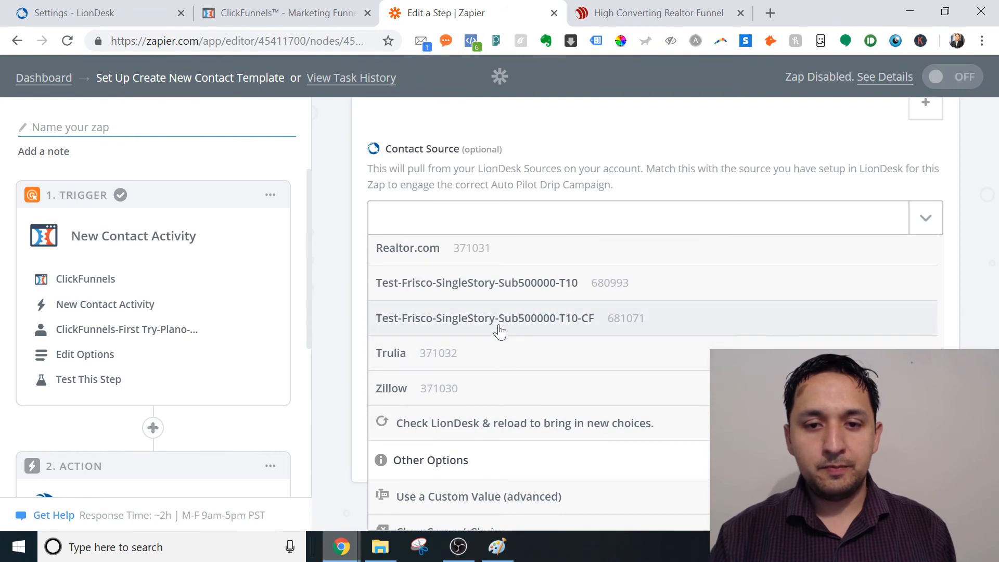
left_click(500, 332)
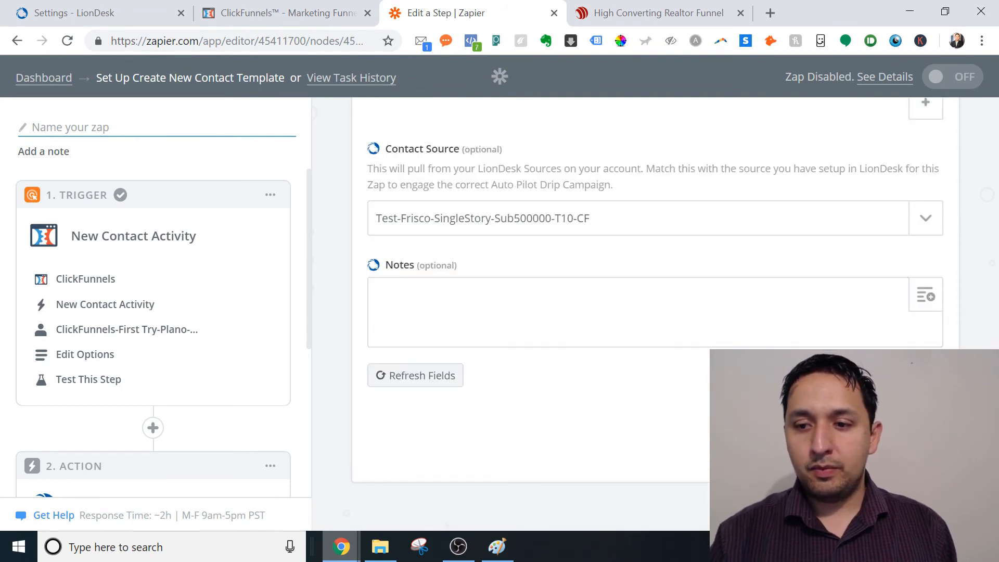
Review the mapped contact fields in the LionDesk template and continue to the test step
scroll(995, 221, "up", 15)
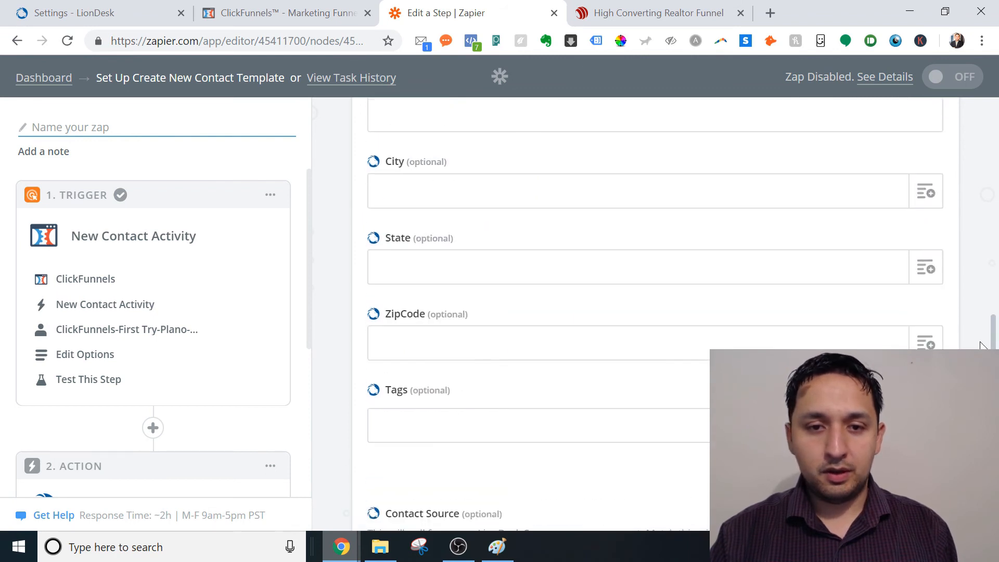
scroll(995, 221, "up", 3)
scroll(620, 238, "down", 4)
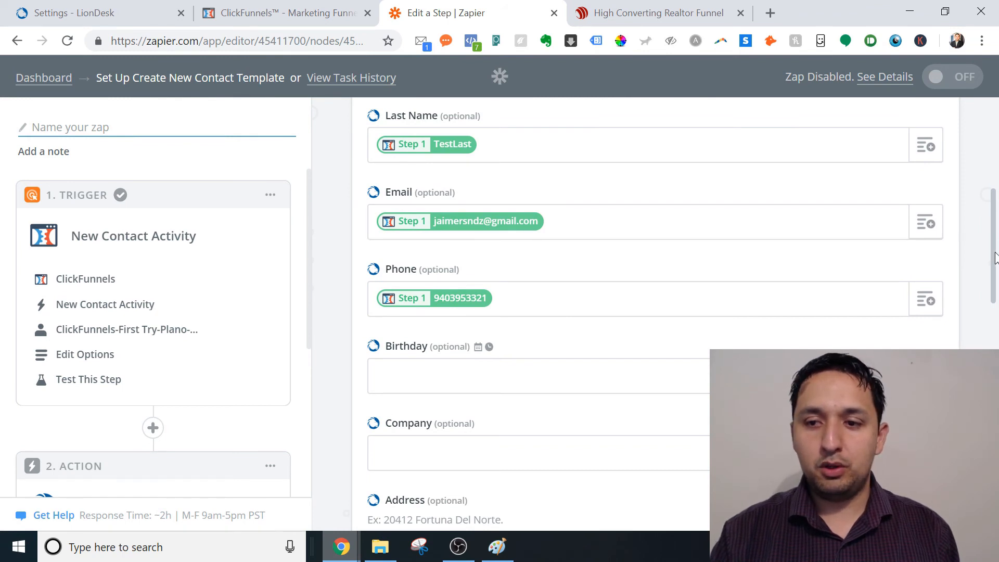
left_click_drag(995, 258, 995, 473)
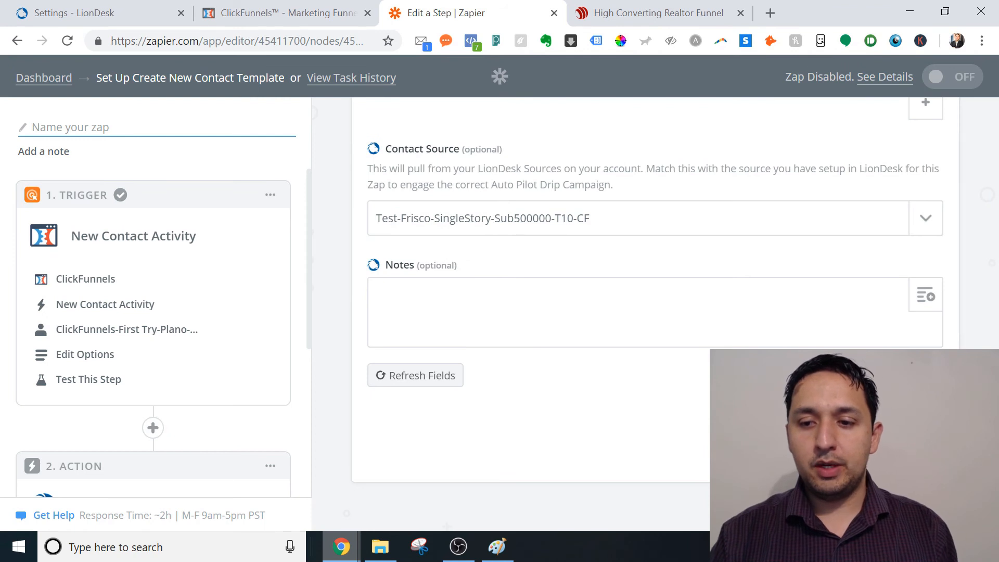
left_click(907, 449)
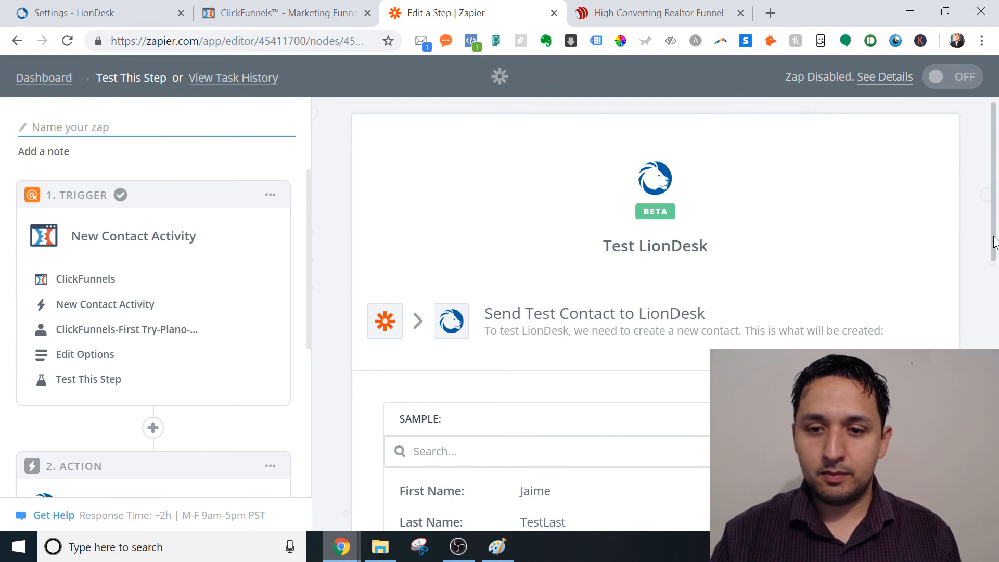
Check the sample contact's values and send the test contact to LionDesk
left_click_drag(994, 242, 987, 333)
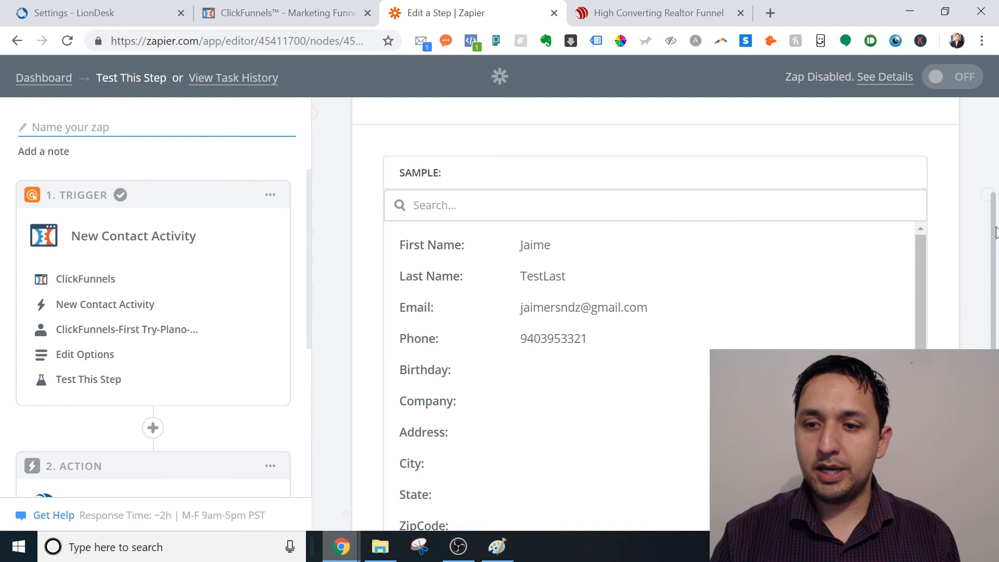
scroll(995, 232, "down", 5)
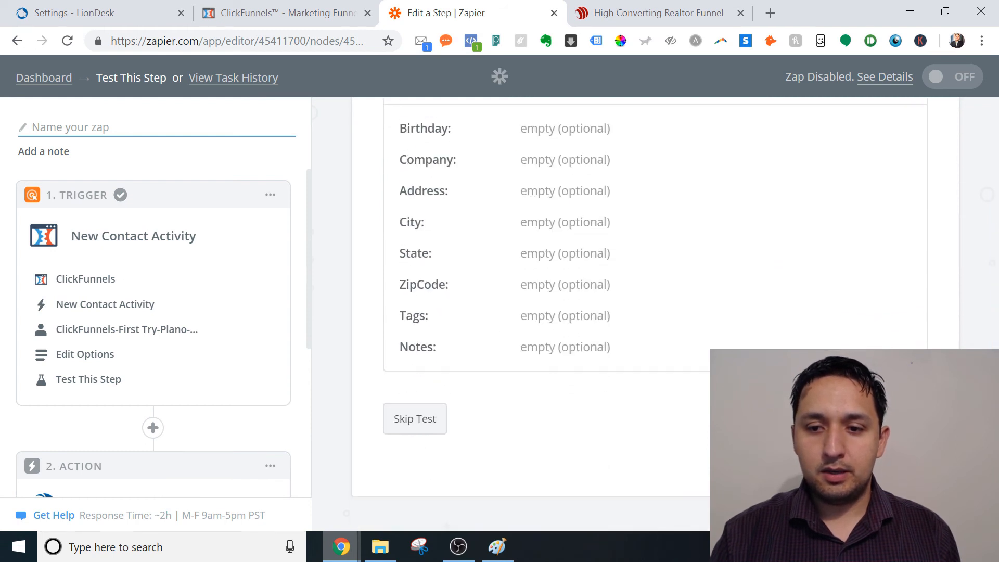
left_click(864, 419)
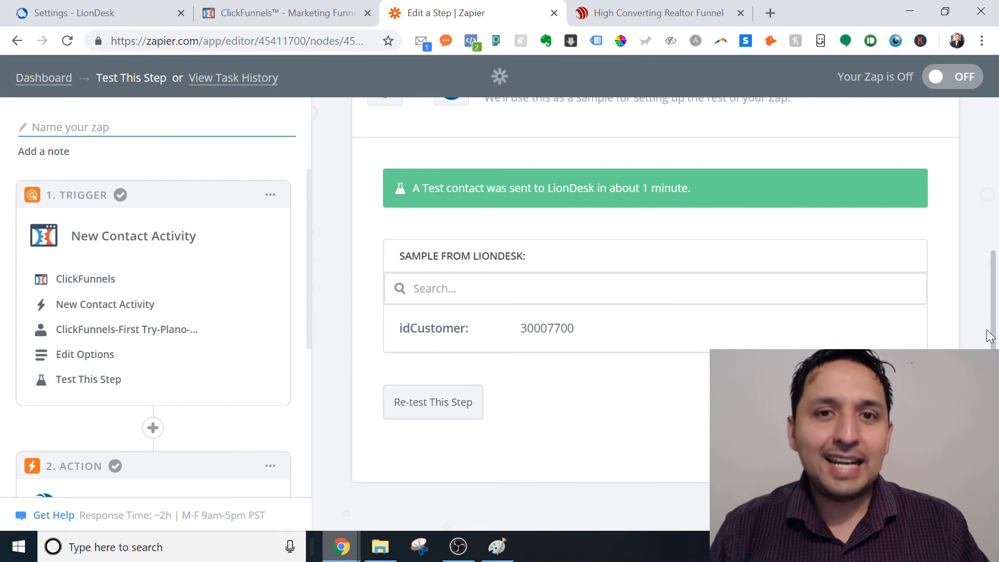
Finish the Zap's test step and copy the lead source name Test-Frisco-SingleStory-Sub500000-T10-CF from the LionDesk settings
scroll(989, 336, "up", 4)
scroll(989, 336, "down", 4)
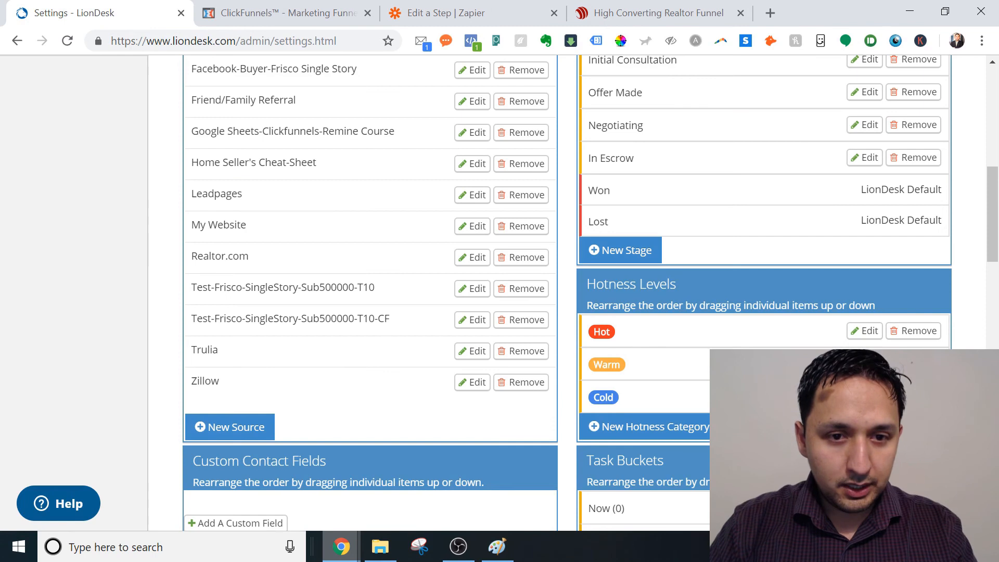
left_click_drag(394, 325, 190, 322)
key("ctrl+c")
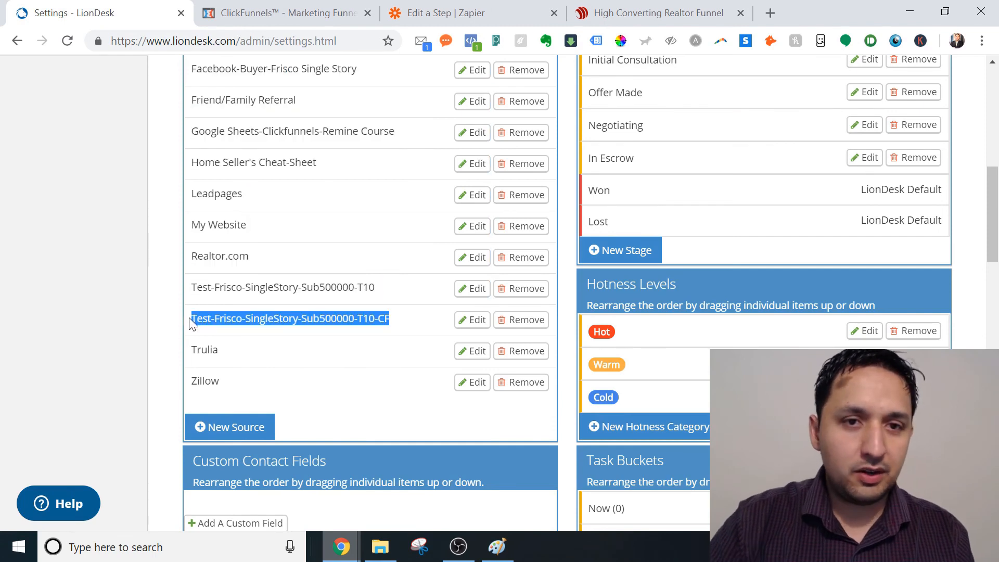
Return to Zapier, name the Zap Test-Frisco-SingleStory-Sub500000-T10-CF, and turn it on
left_click(441, 12)
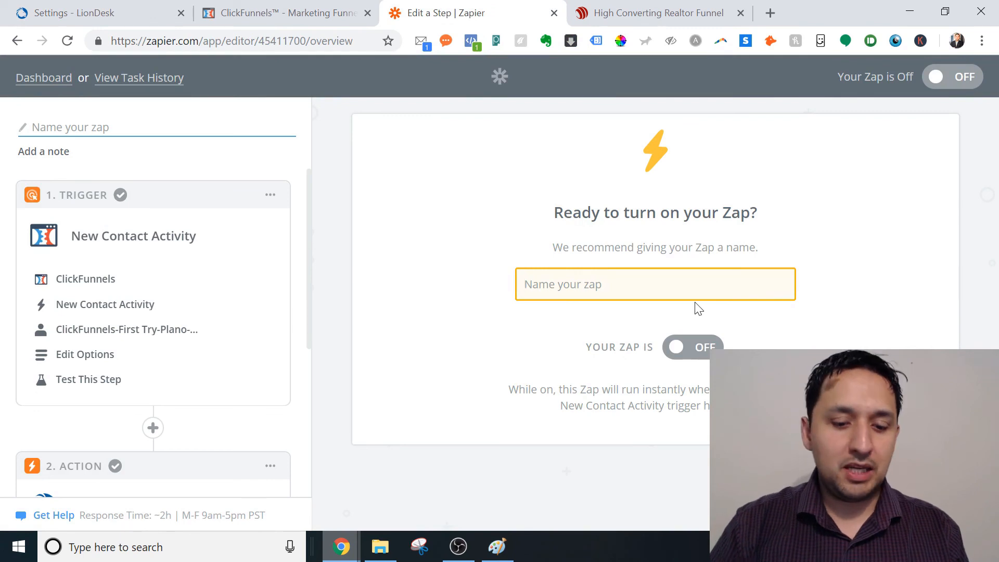
key("ctrl+v")
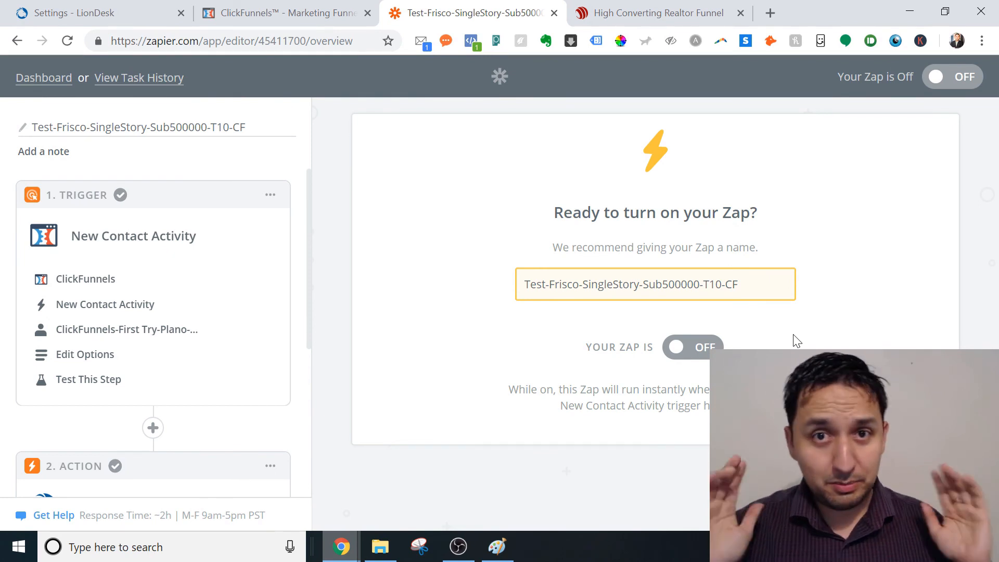
left_click(696, 349)
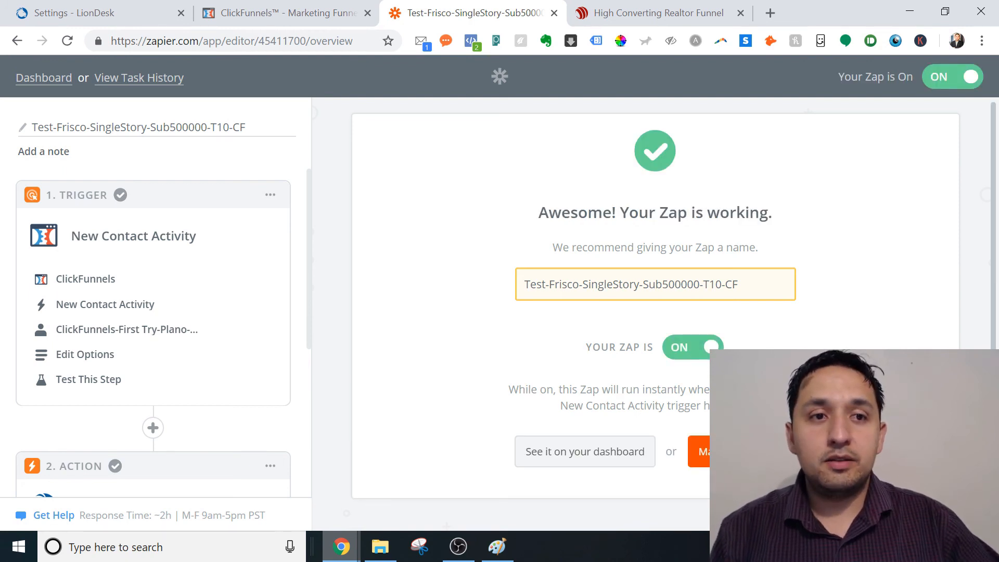
Switch to LionDesk and open the Lead Distribution & Team Settings
left_click(119, 6)
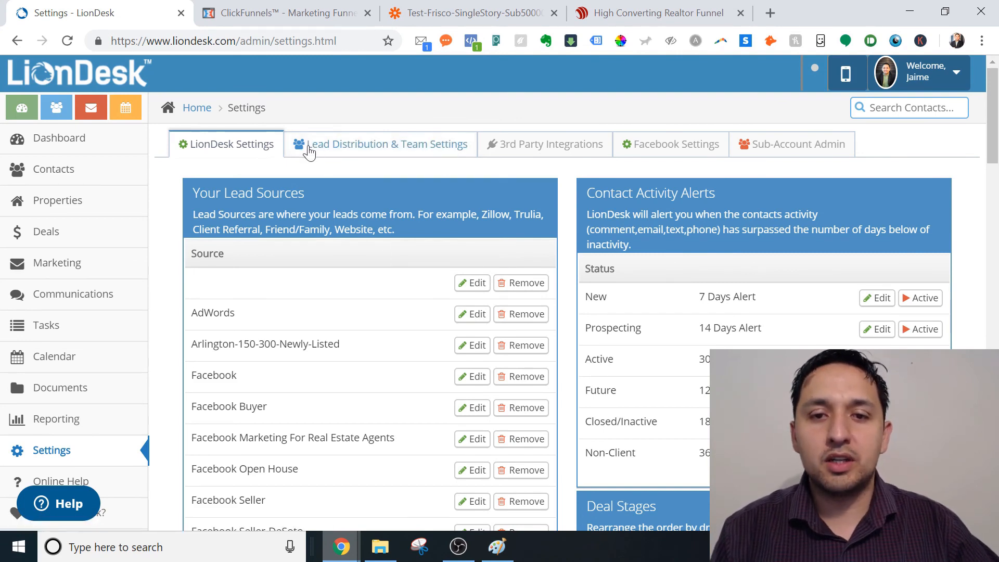
left_click(338, 154)
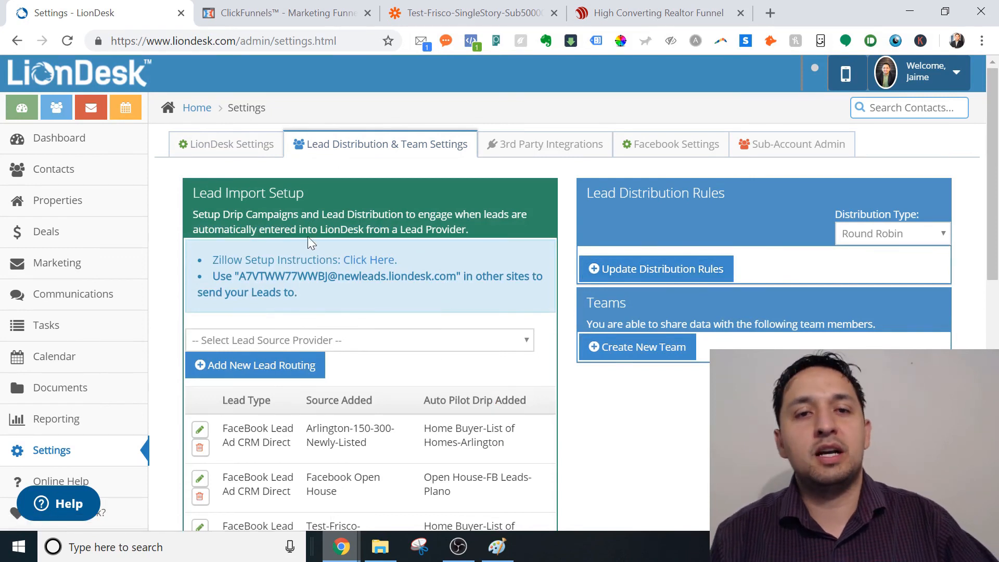
Switch to Paint and review the hand-drawn lead flow diagrams linking FB, LP, Zapier and CRM
left_click(502, 558)
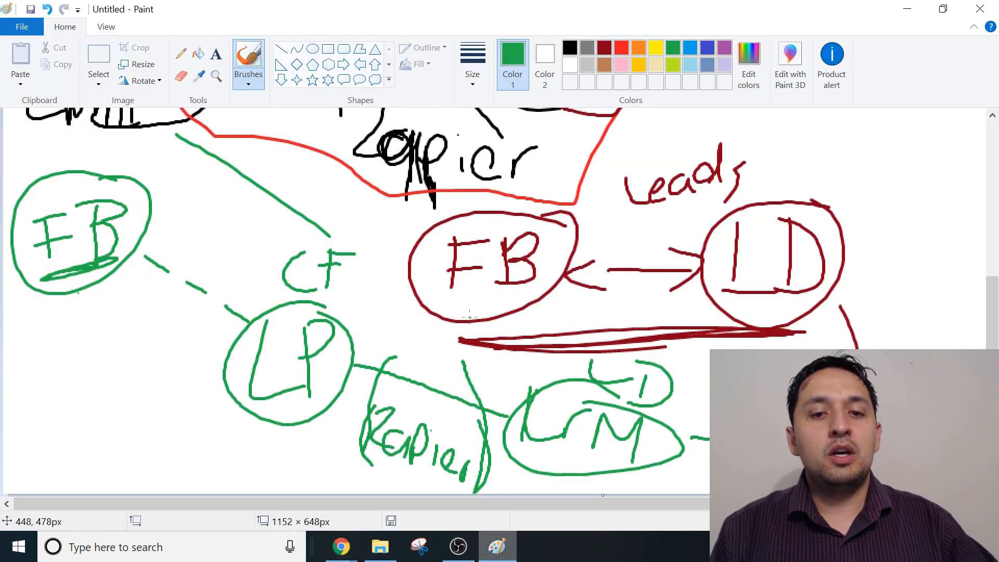
scroll(494, 359, "up", 5)
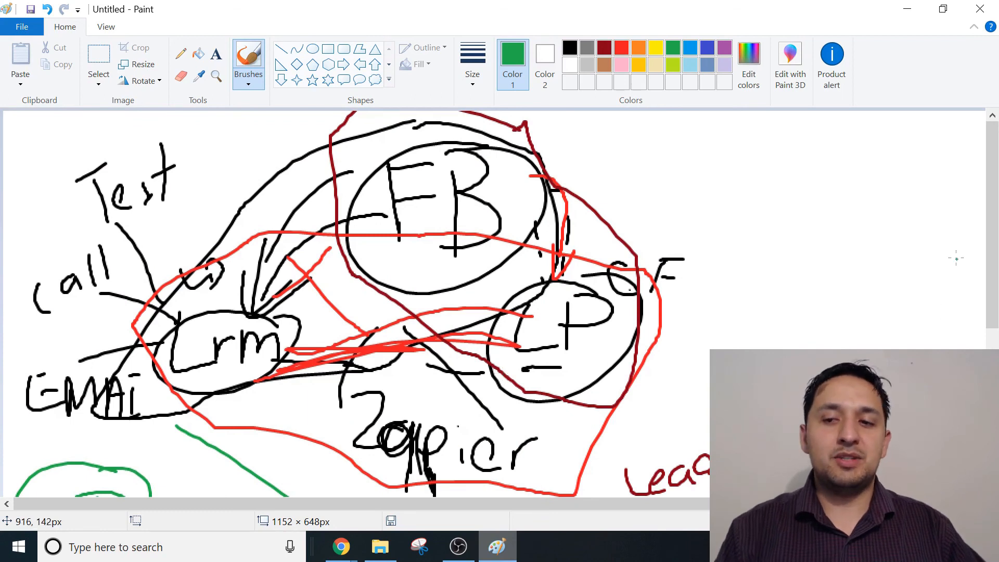
scroll(983, 291, "down", 2)
scroll(983, 292, "down", 3)
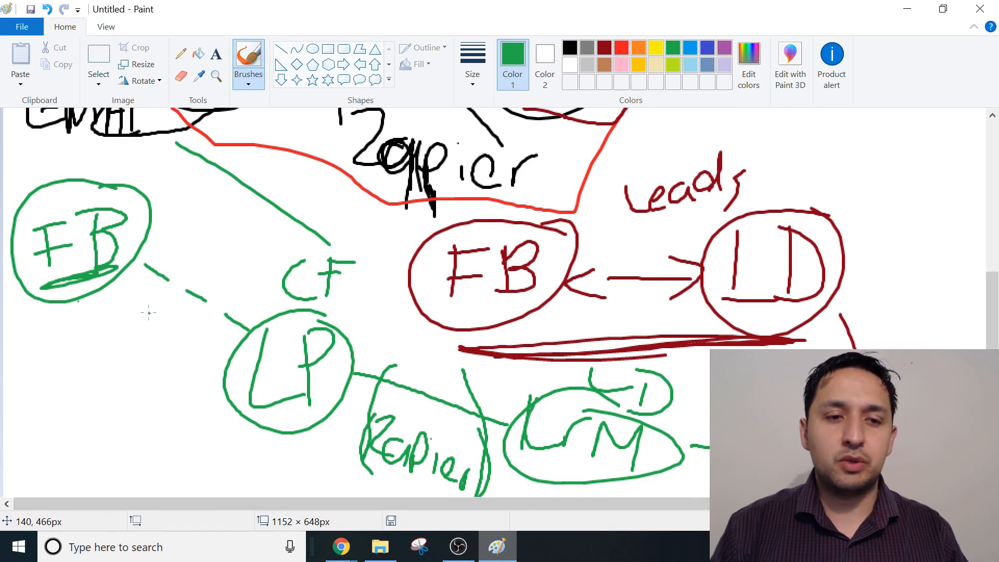
left_click_drag(995, 311, 995, 318)
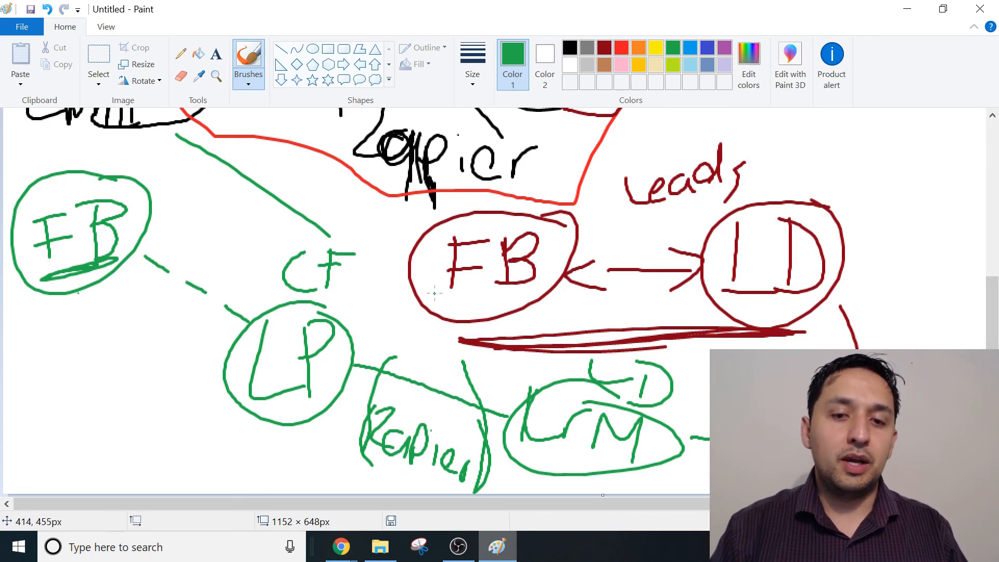
Underline the dark red FB label in green and draw a green loop around the FB-to-LD diagram
left_click_drag(444, 296, 560, 294)
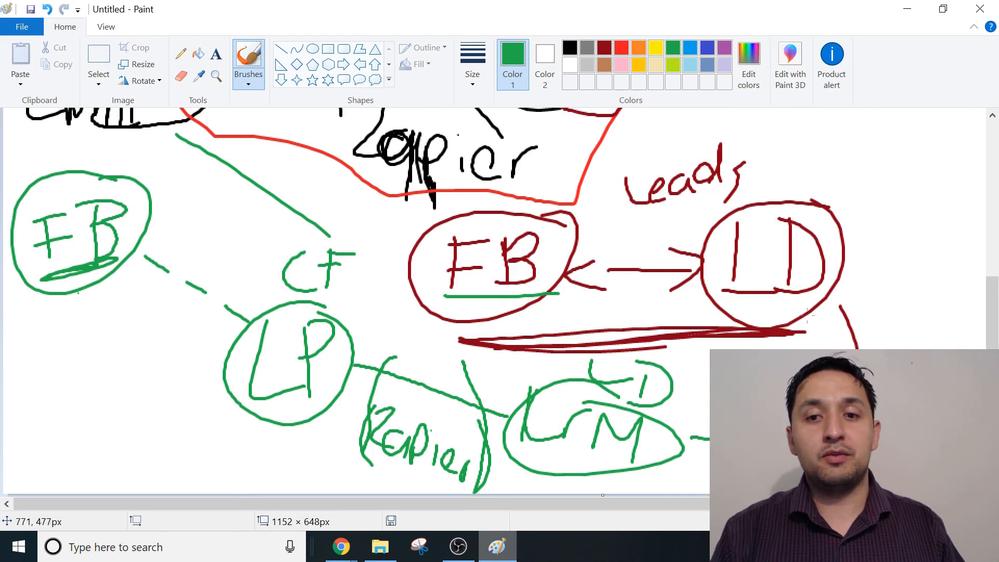
mouse_move(849, 253)
left_mouse_down()
mouse_move(599, 221)
mouse_move(461, 357)
left_mouse_up()
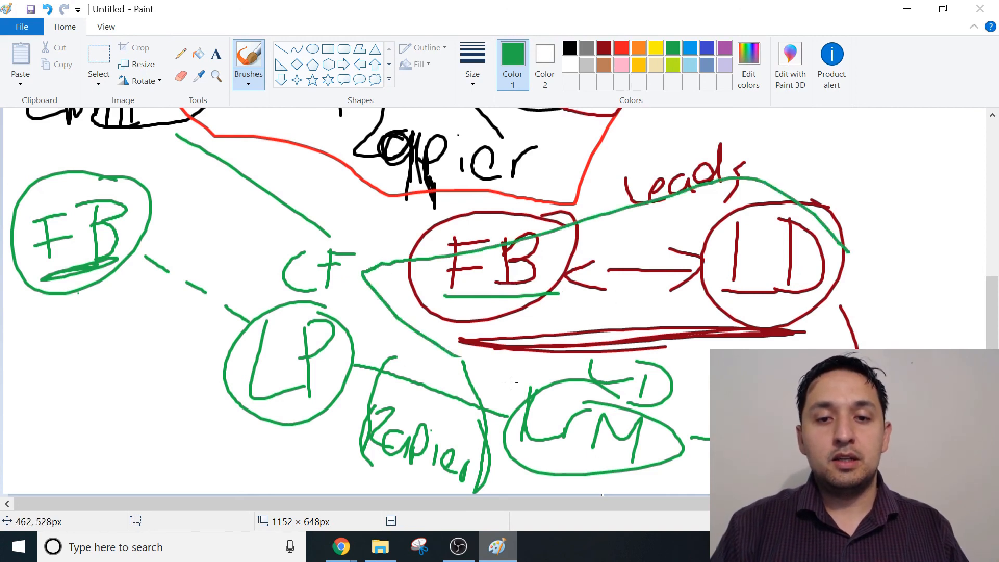
mouse_move(510, 383)
left_mouse_down()
mouse_move(760, 344)
mouse_move(794, 213)
left_mouse_up()
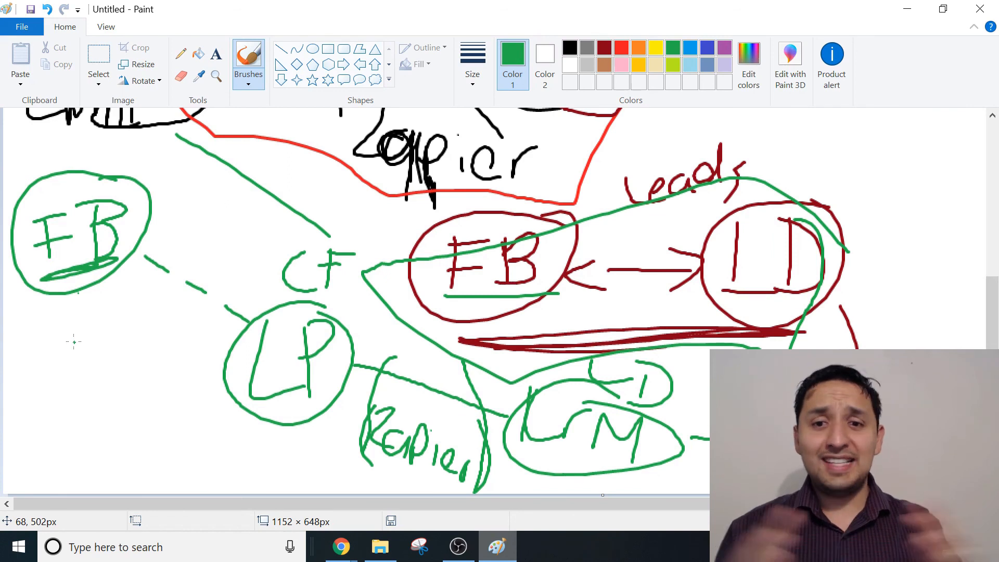
scroll(74, 342, "up", 5)
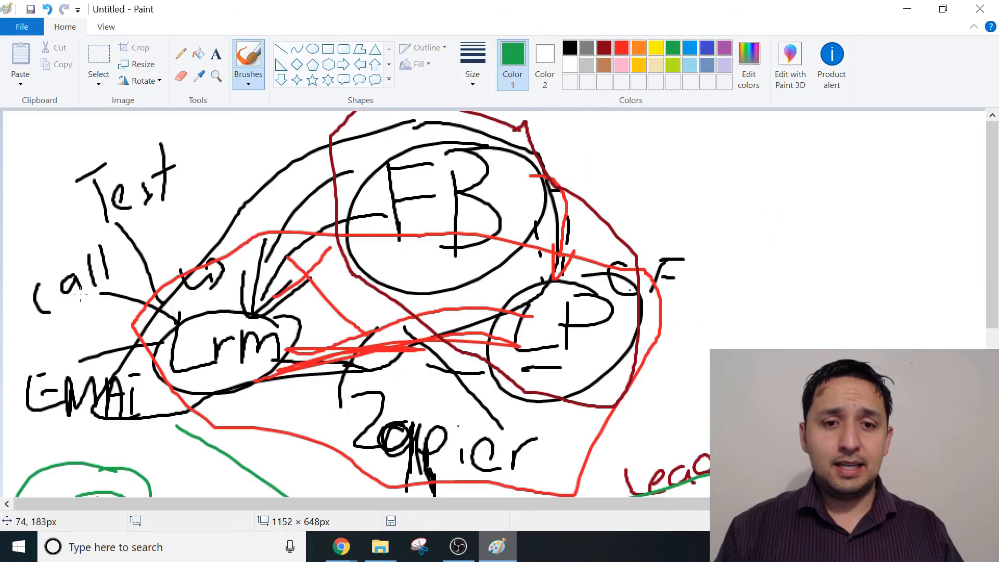